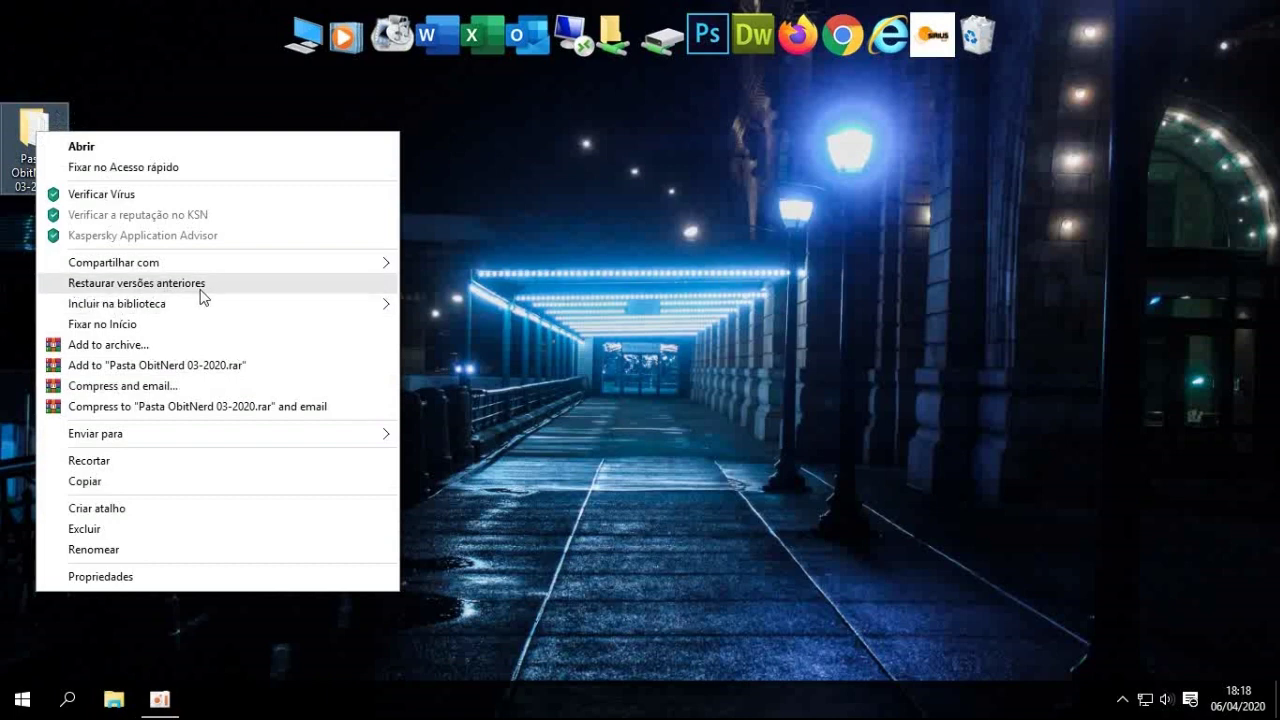
left_click(652, 362)
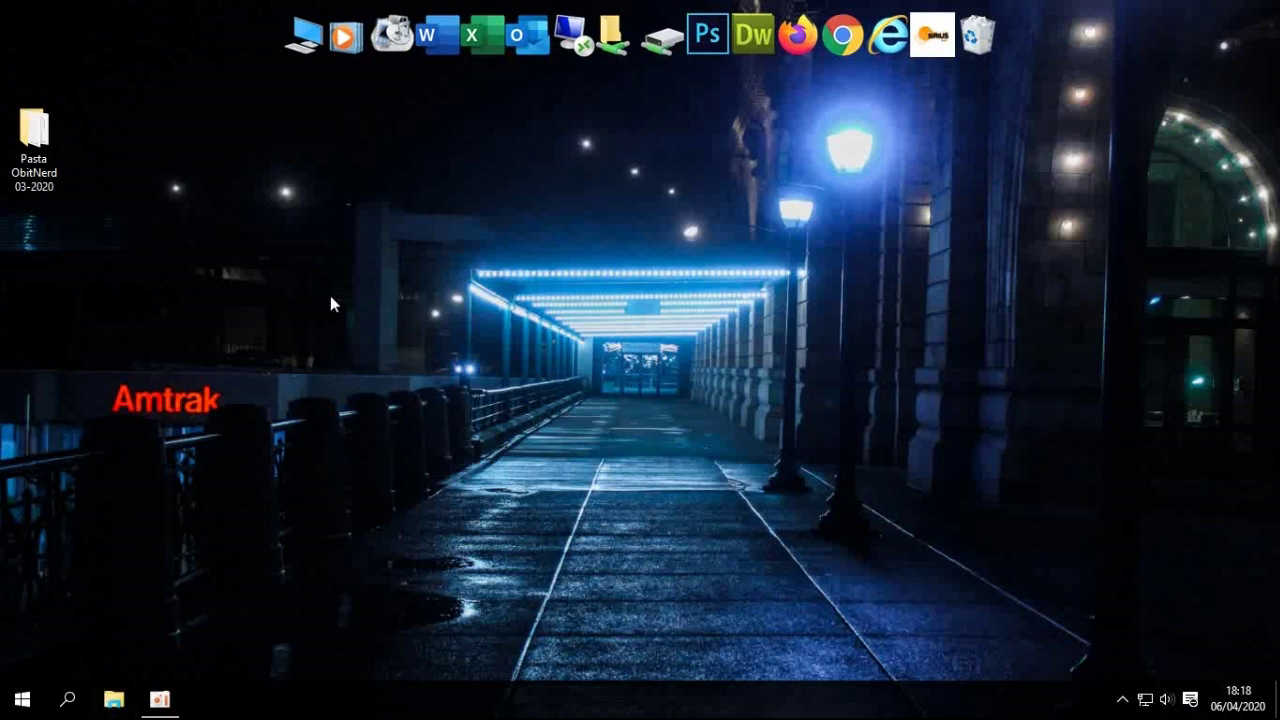
left_click(66, 699)
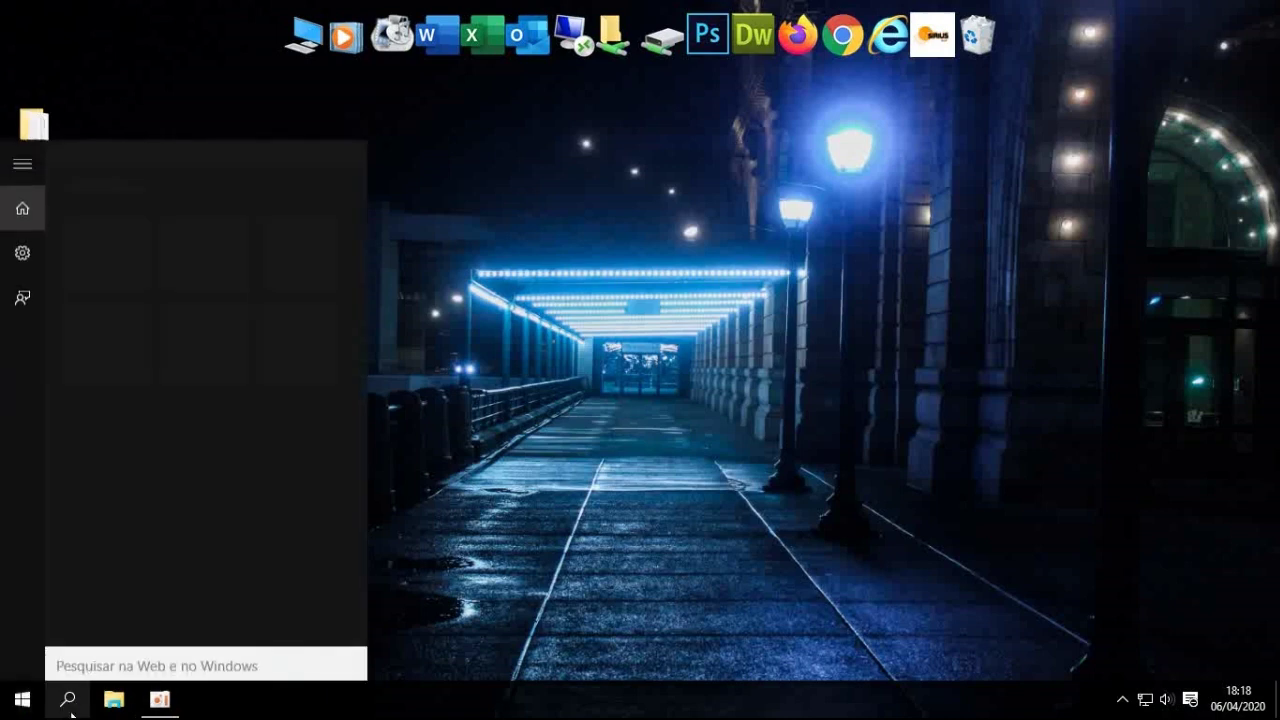
left_click(475, 565)
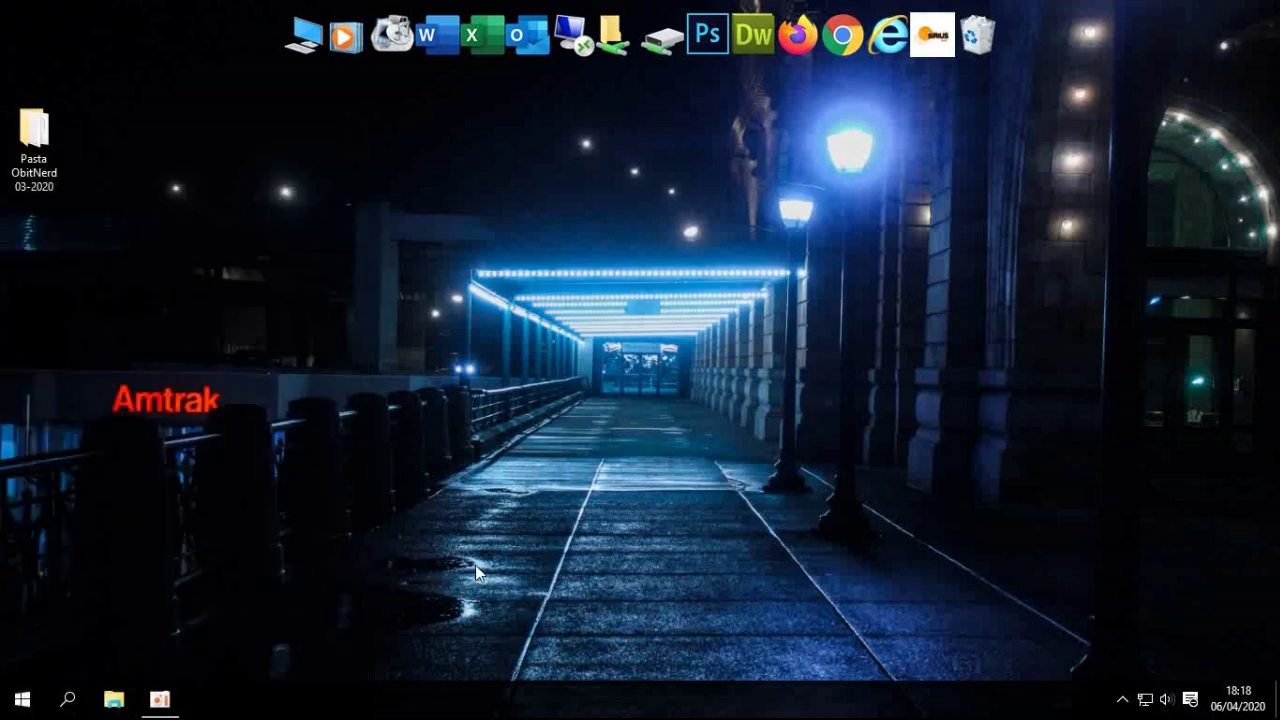
right_click(22, 699)
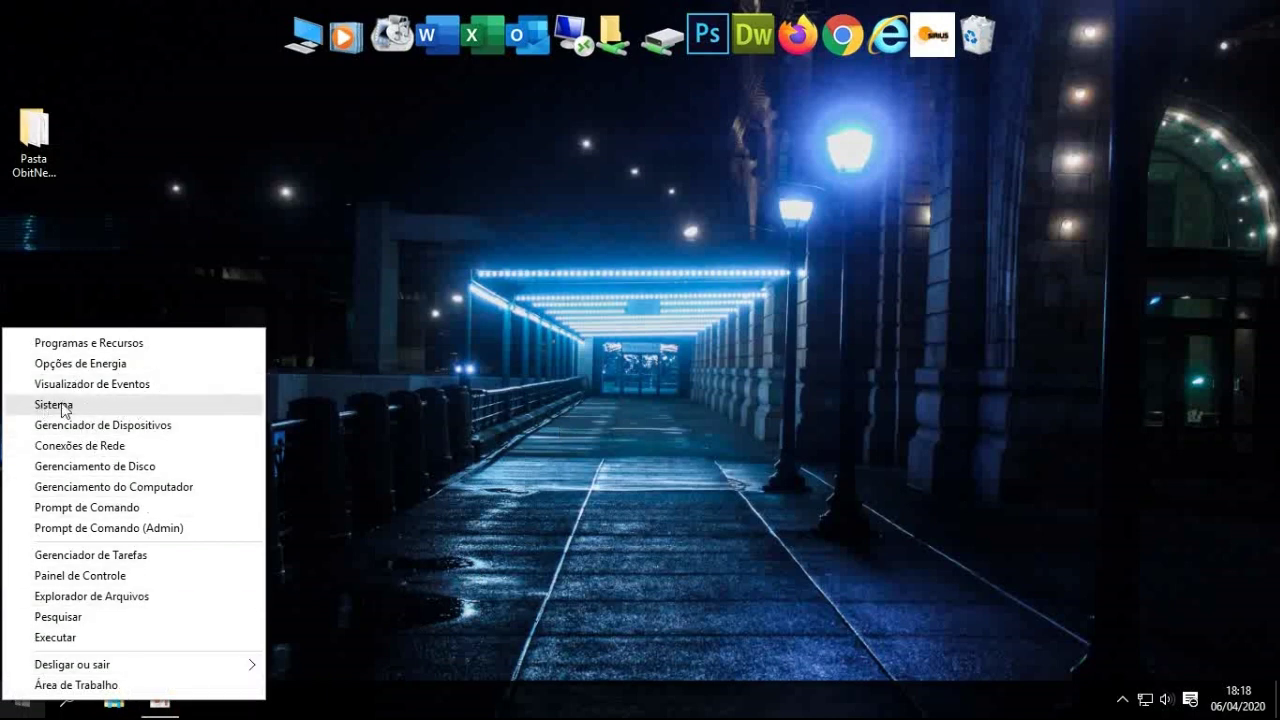
key("Escape")
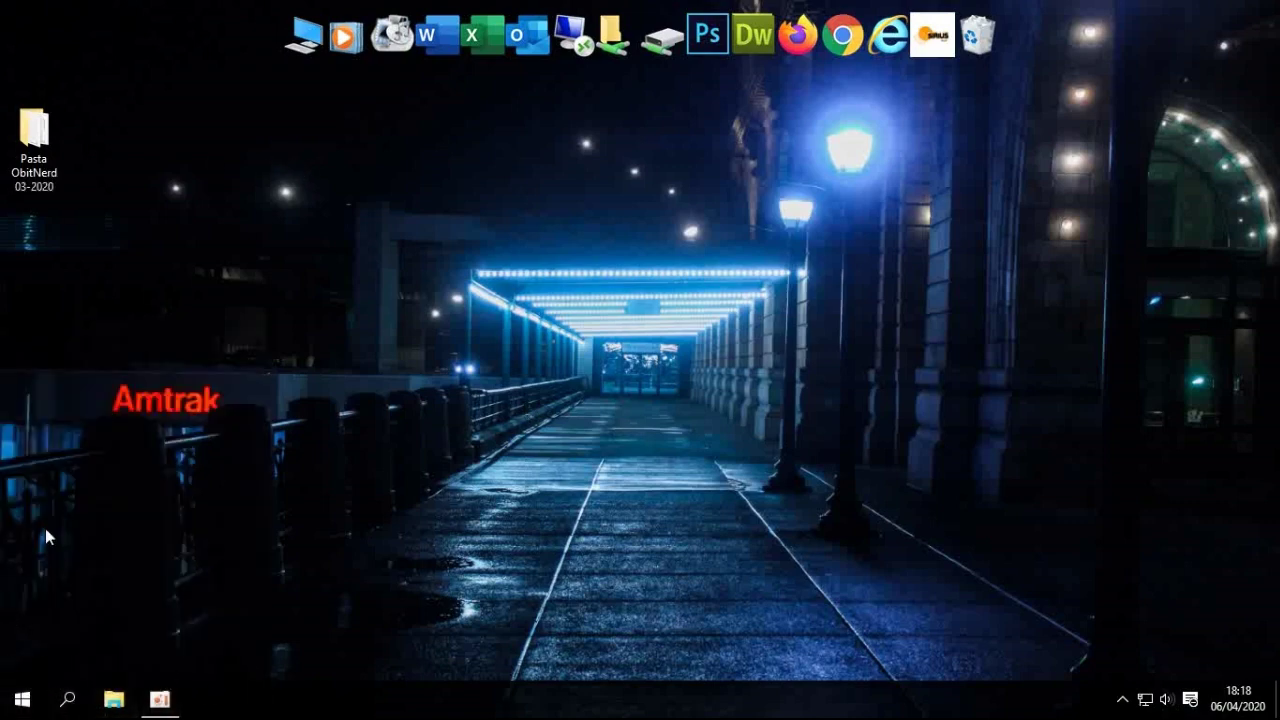
left_click(14, 694)
left_click(14, 690)
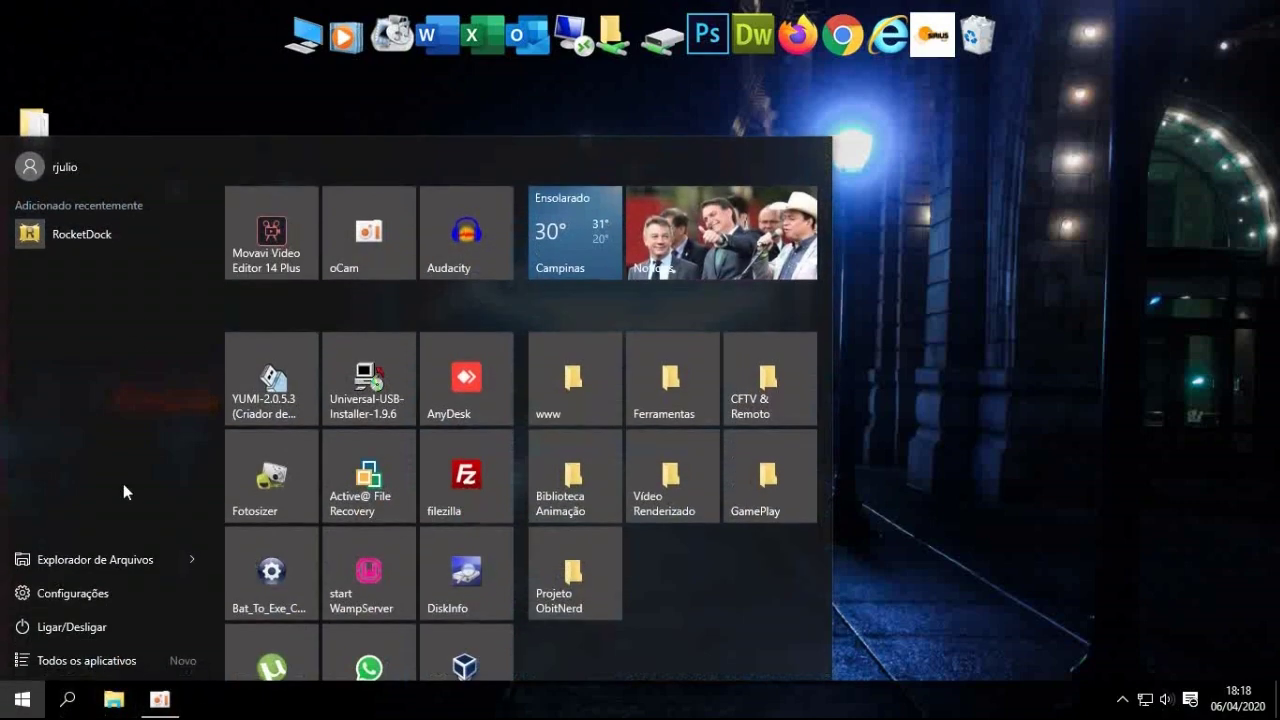
left_click(877, 387)
right_click(22, 698)
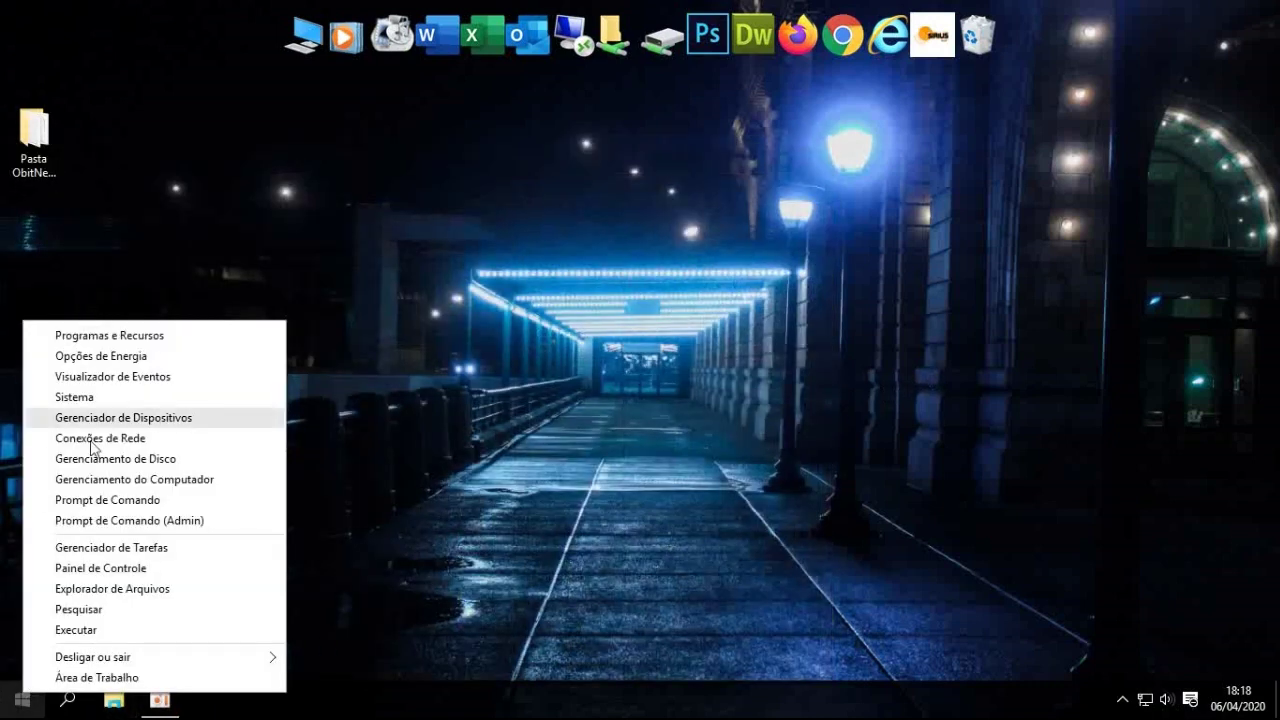
left_click(574, 317)
right_click(22, 698)
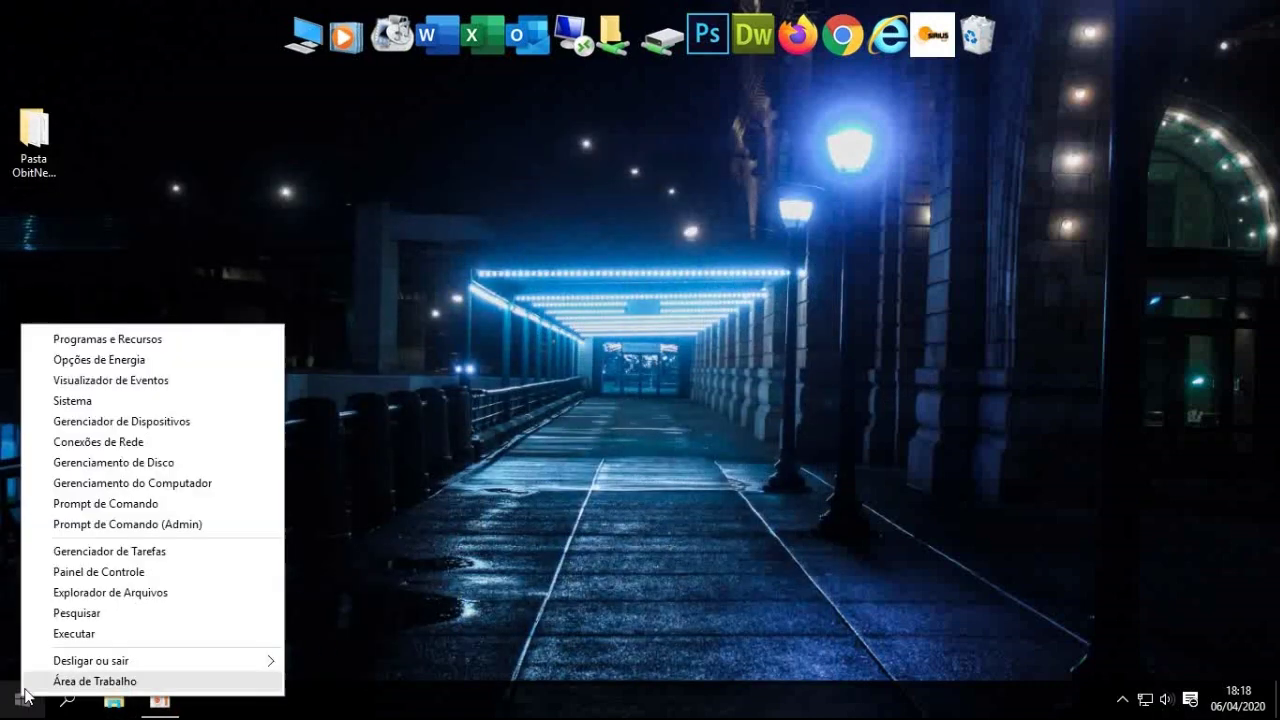
left_click(343, 394)
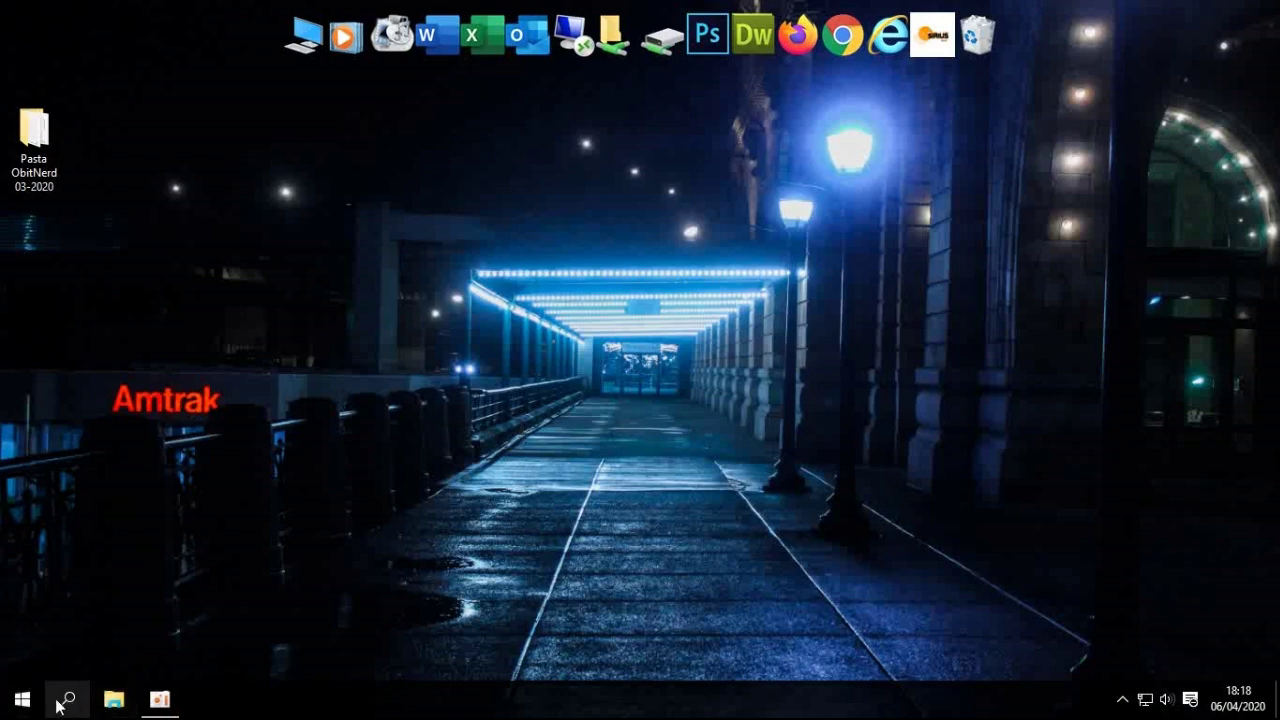
- Show the full search box on the taskbar and activate it
right_click(467, 702)
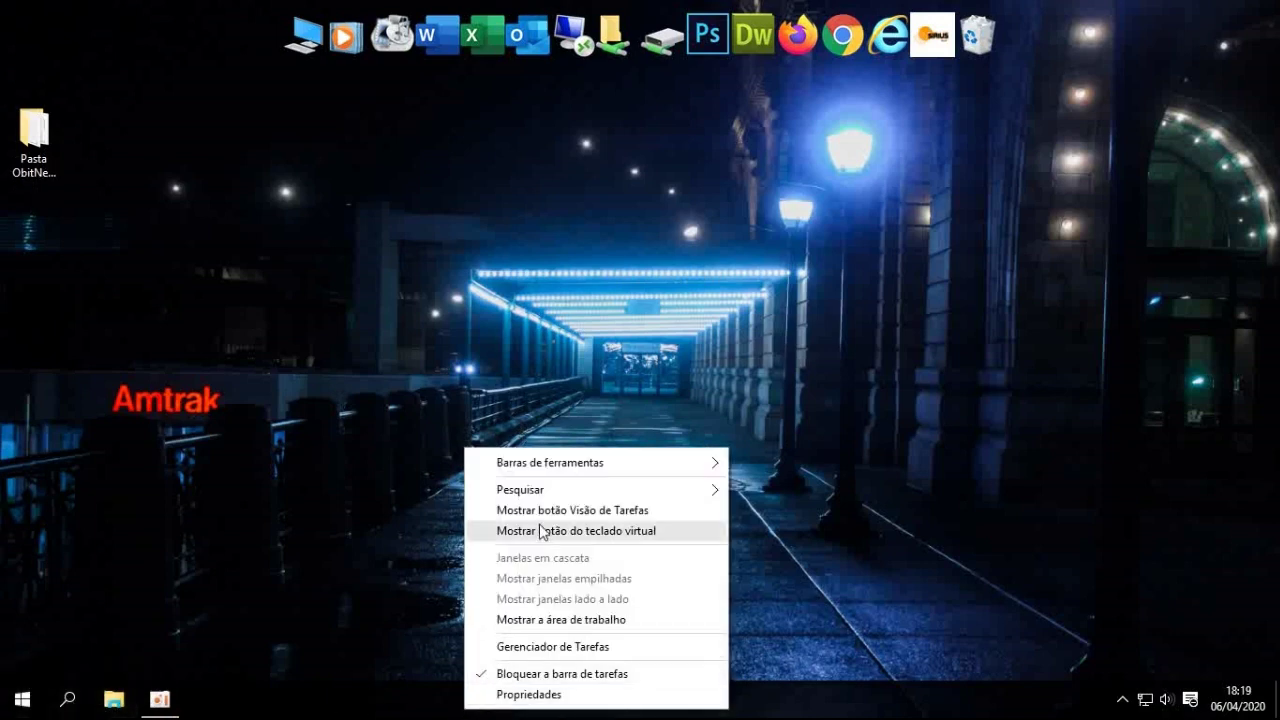
mouse_move(590, 489)
left_click(796, 531)
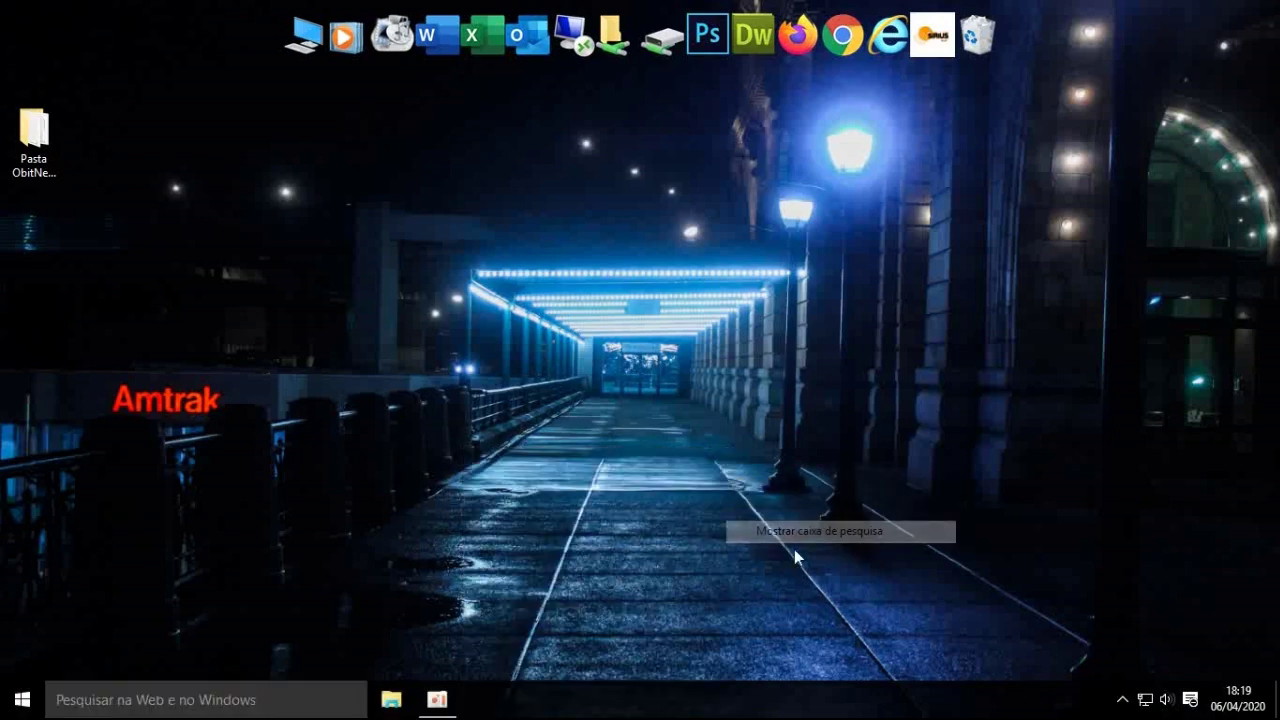
left_click(79, 705)
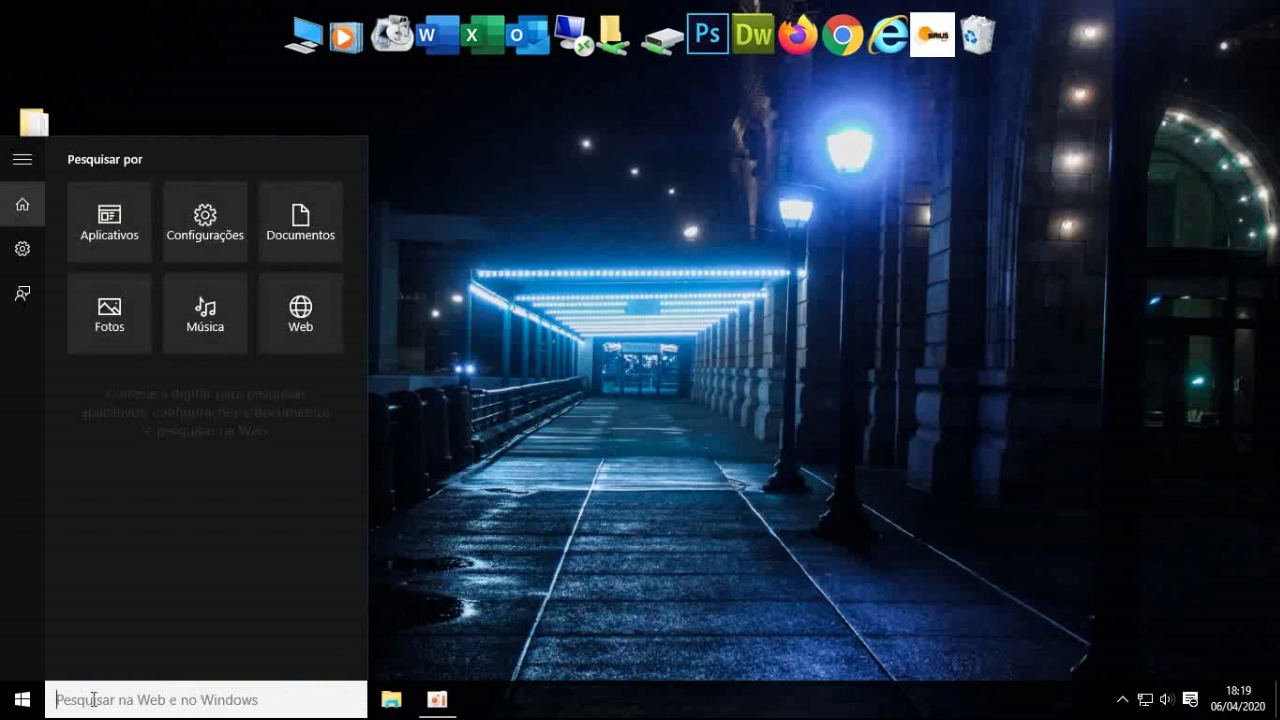
- Set the taskbar search to display as an icon only
right_click(536, 707)
mouse_move(660, 490)
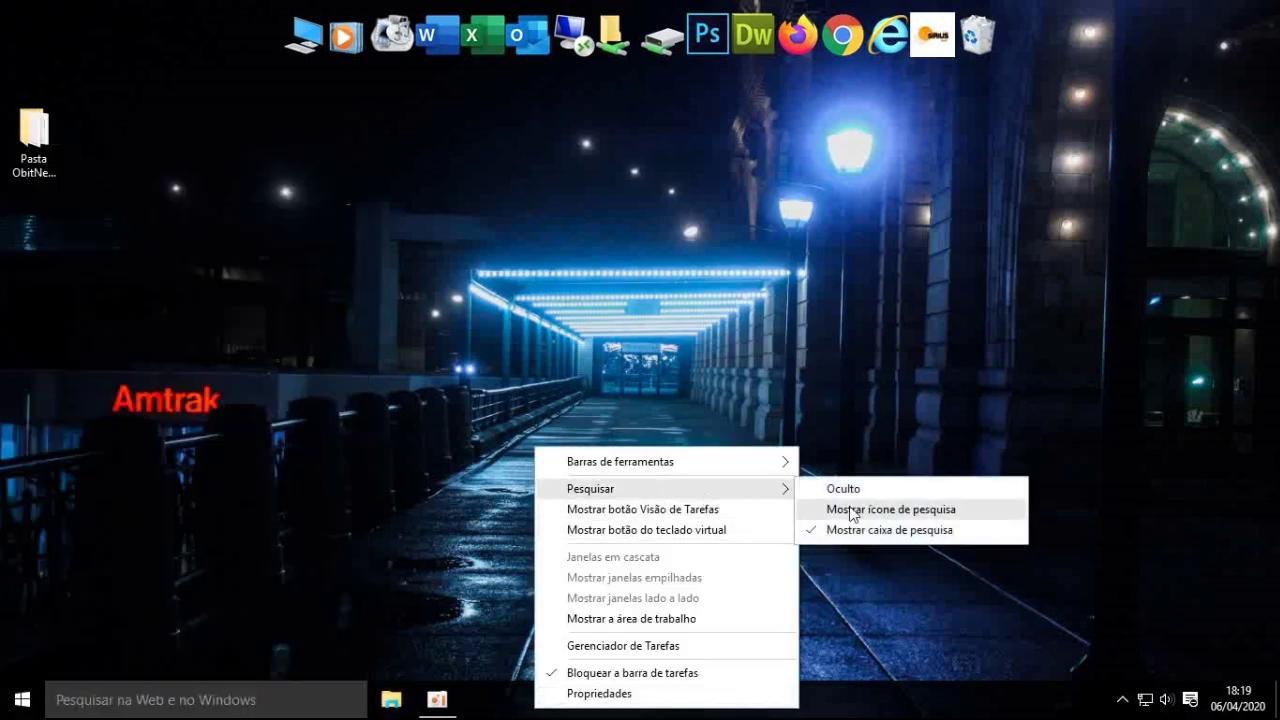
left_click(921, 512)
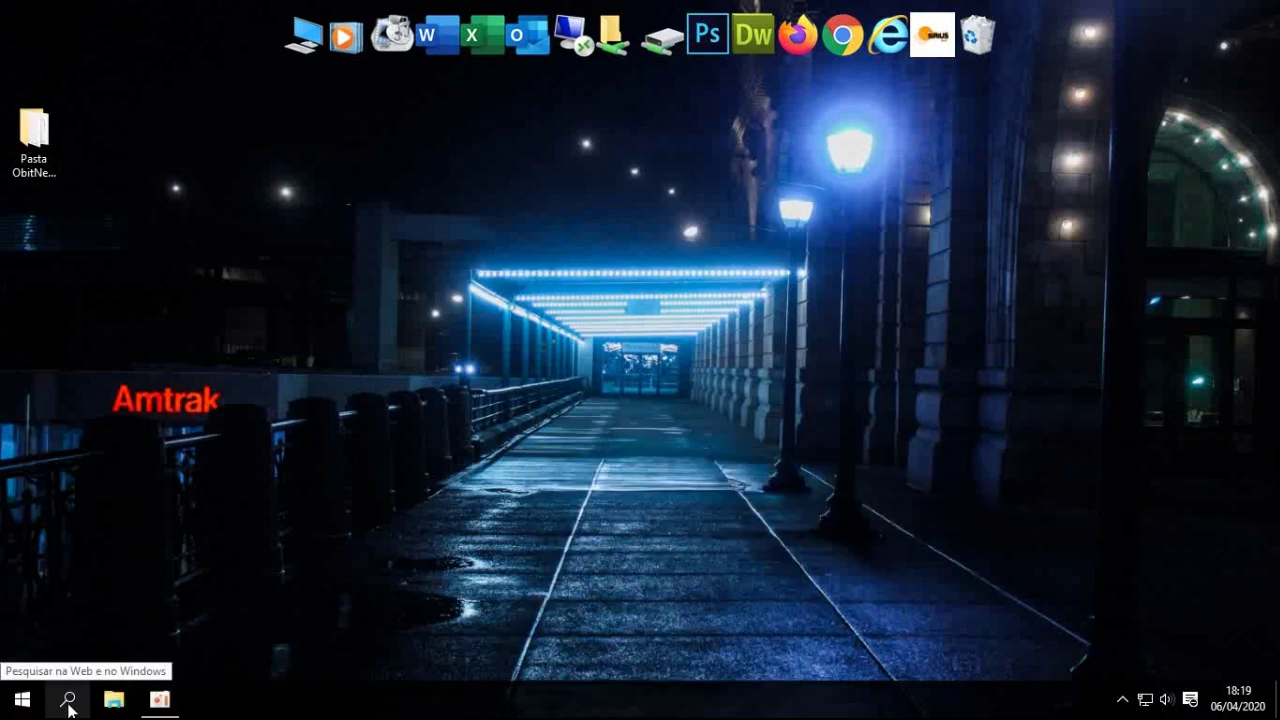
right_click(414, 711)
mouse_move(592, 492)
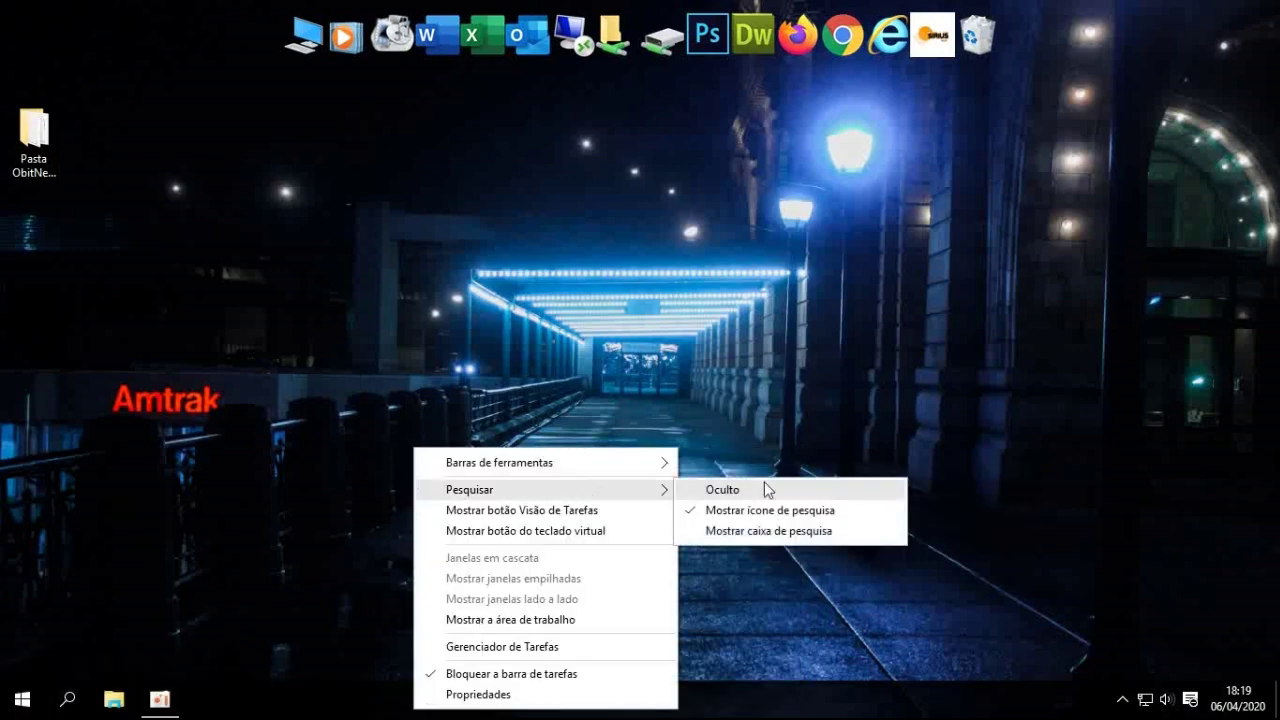
left_click(785, 520)
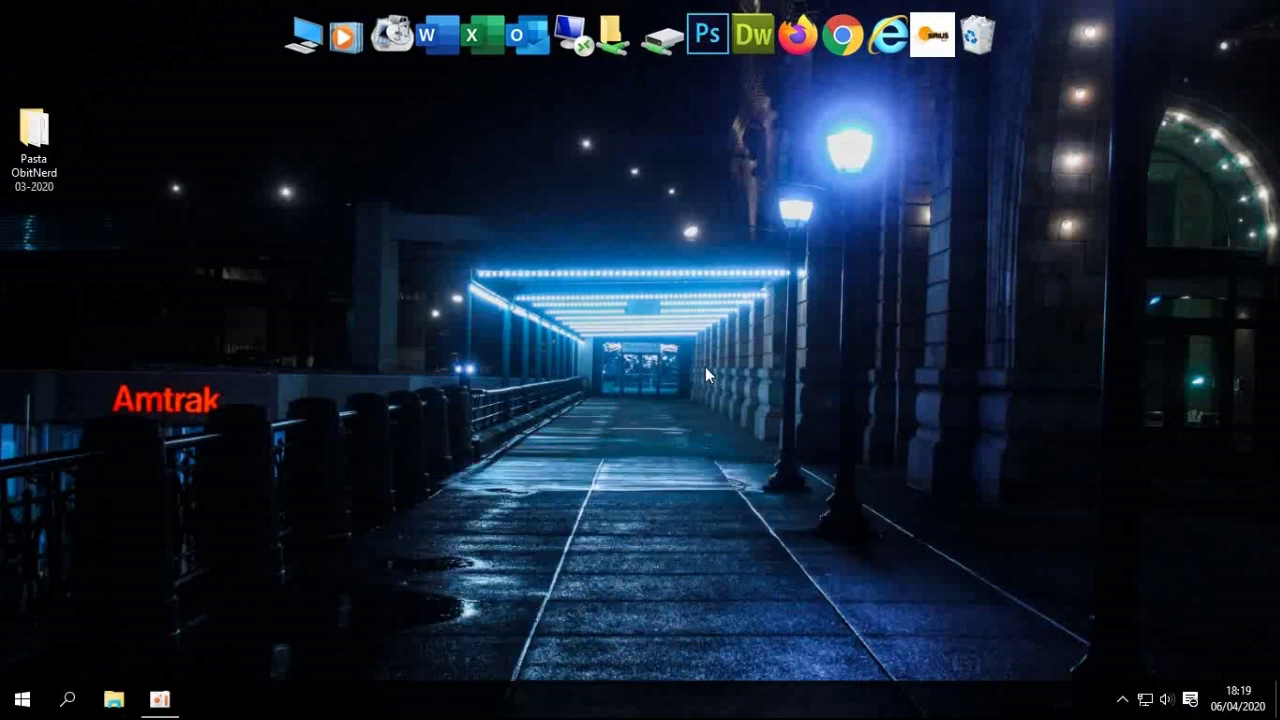
- Search Windows for "sistema", open the Sistema control panel page and move its window fully into view
left_click(67, 699)
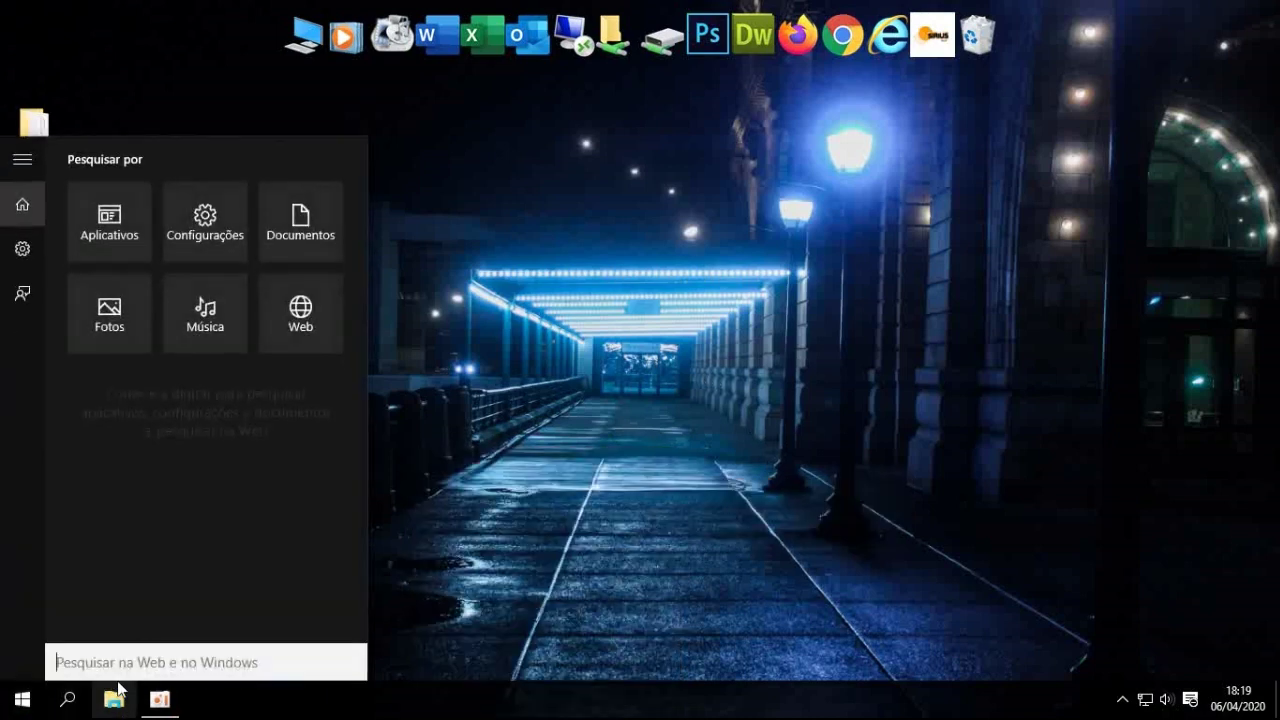
type("sistema")
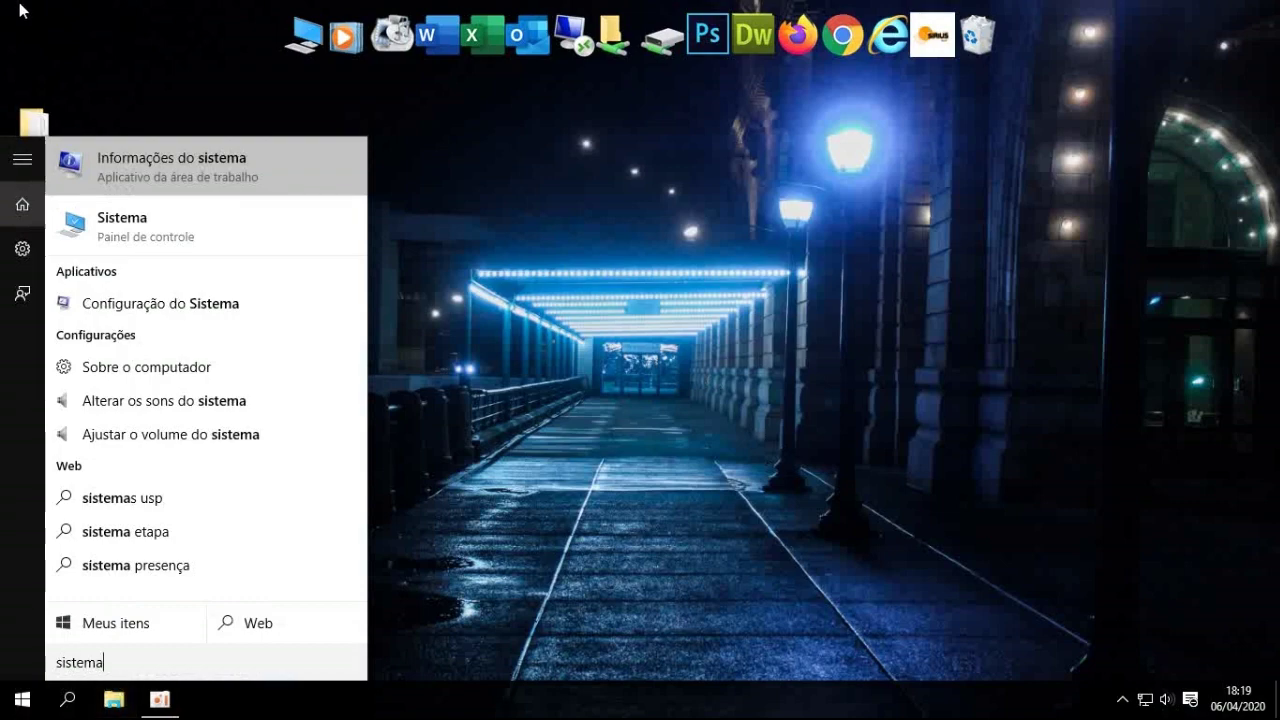
left_click(157, 233)
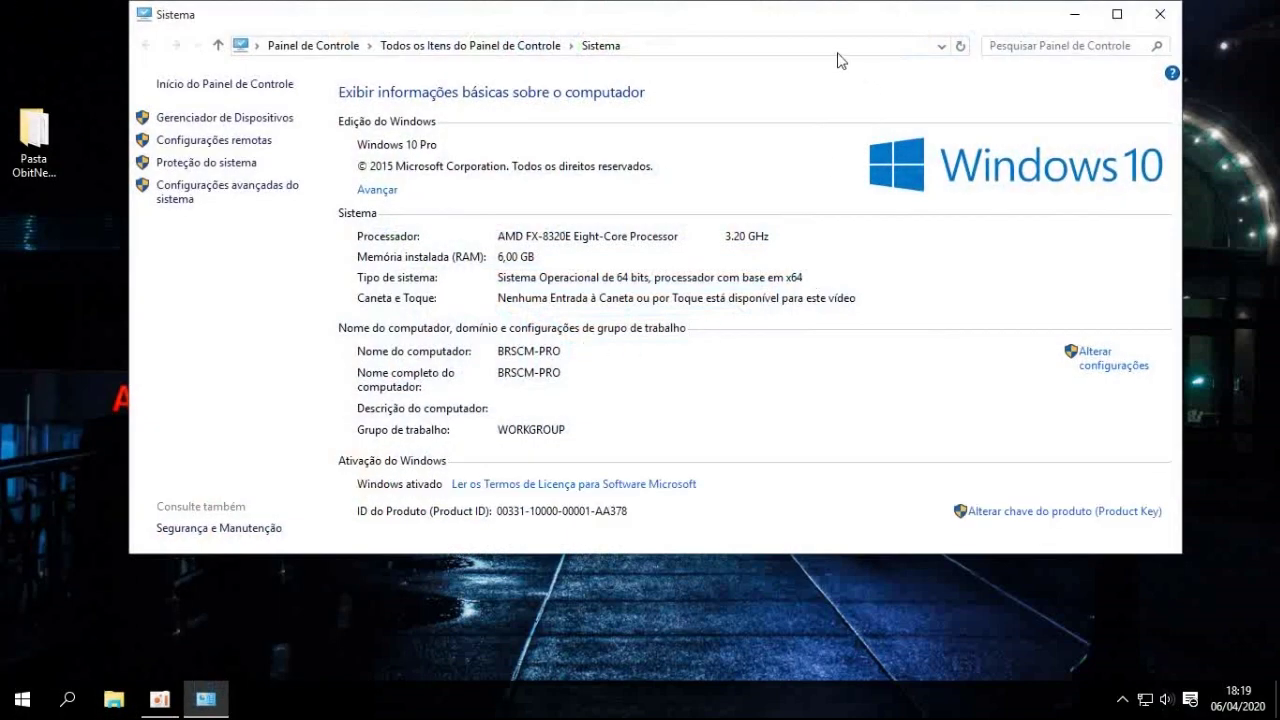
left_click_drag(813, 25, 871, 83)
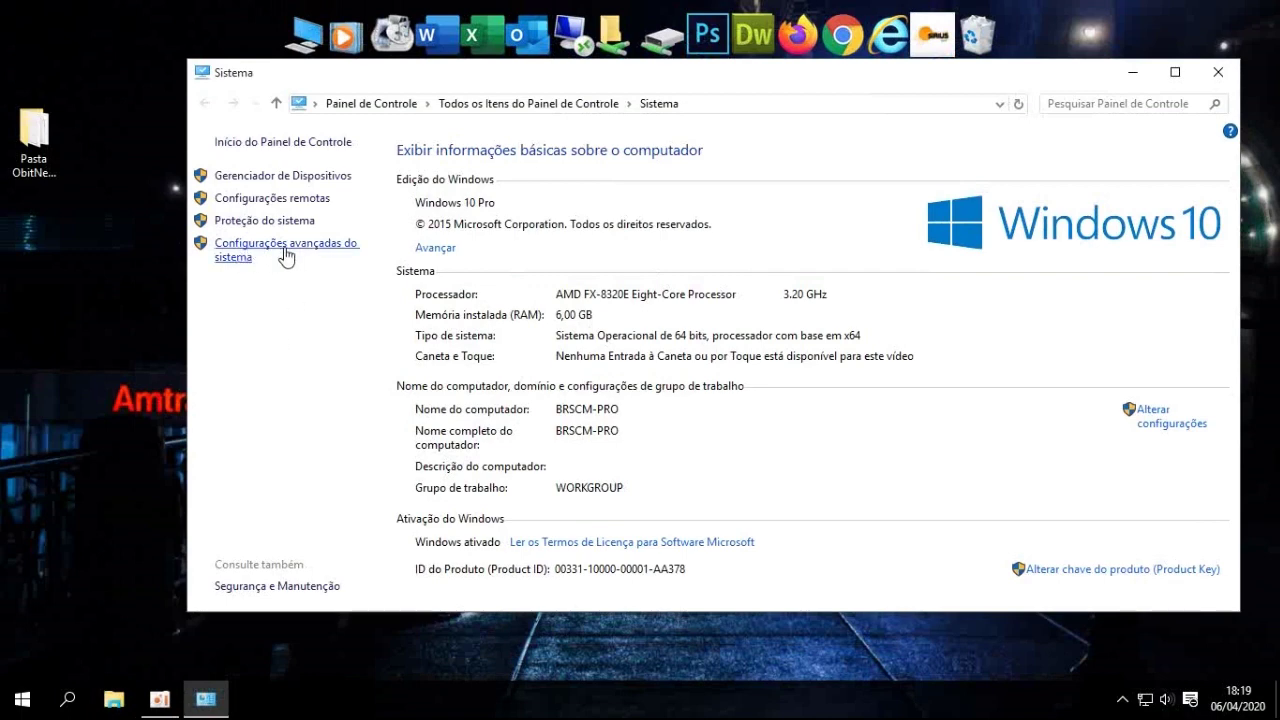
- Open the advanced system settings, show the system protection options and close the Sistema window behind them
left_click(245, 257)
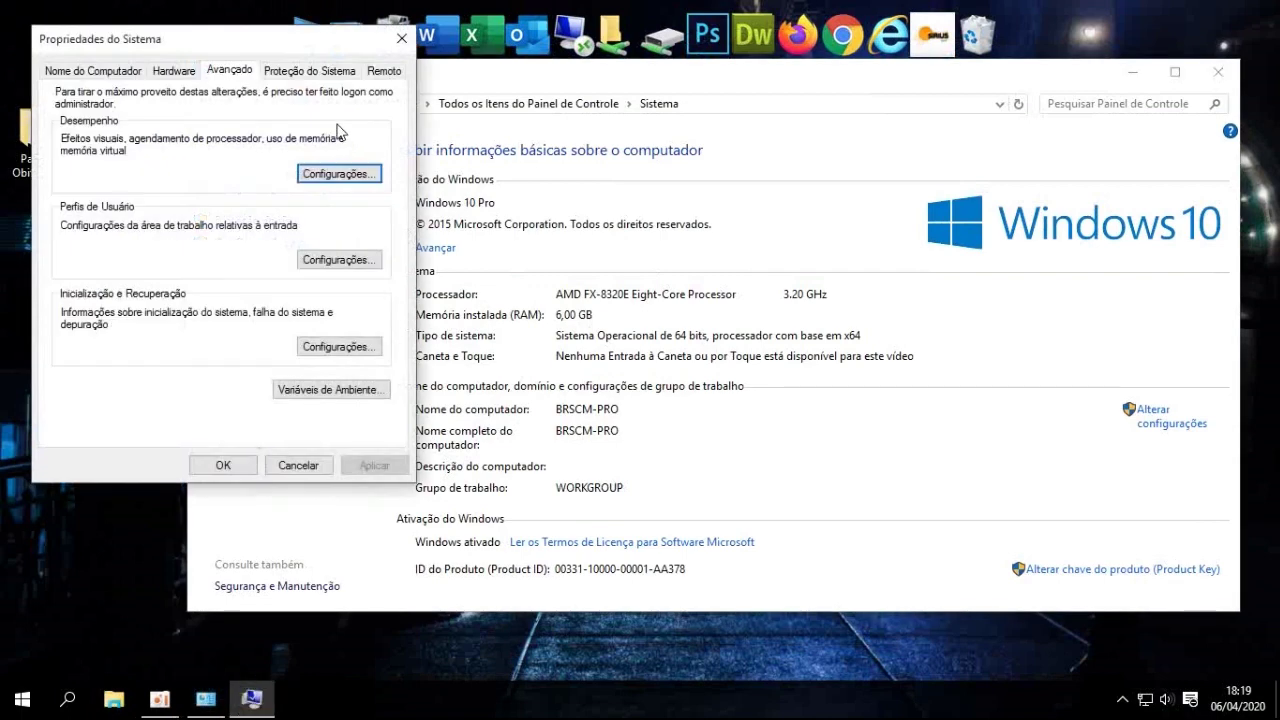
left_click(298, 71)
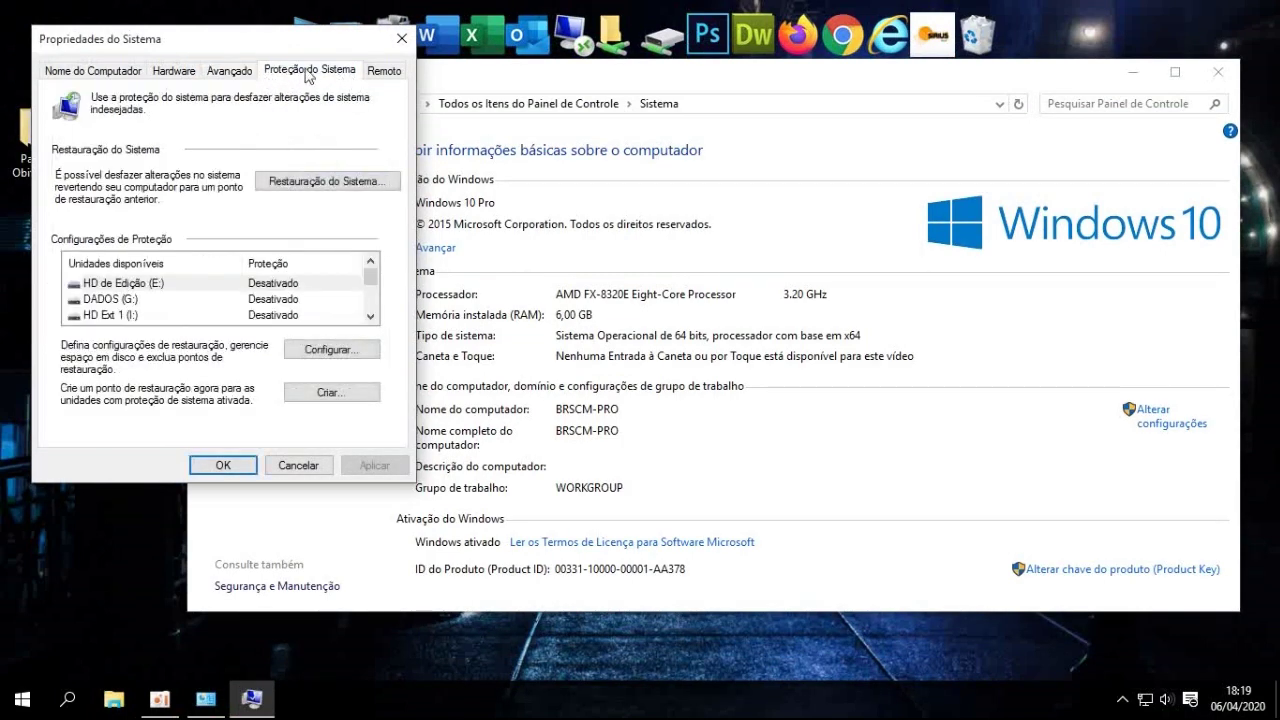
left_click(248, 72)
left_click(287, 76)
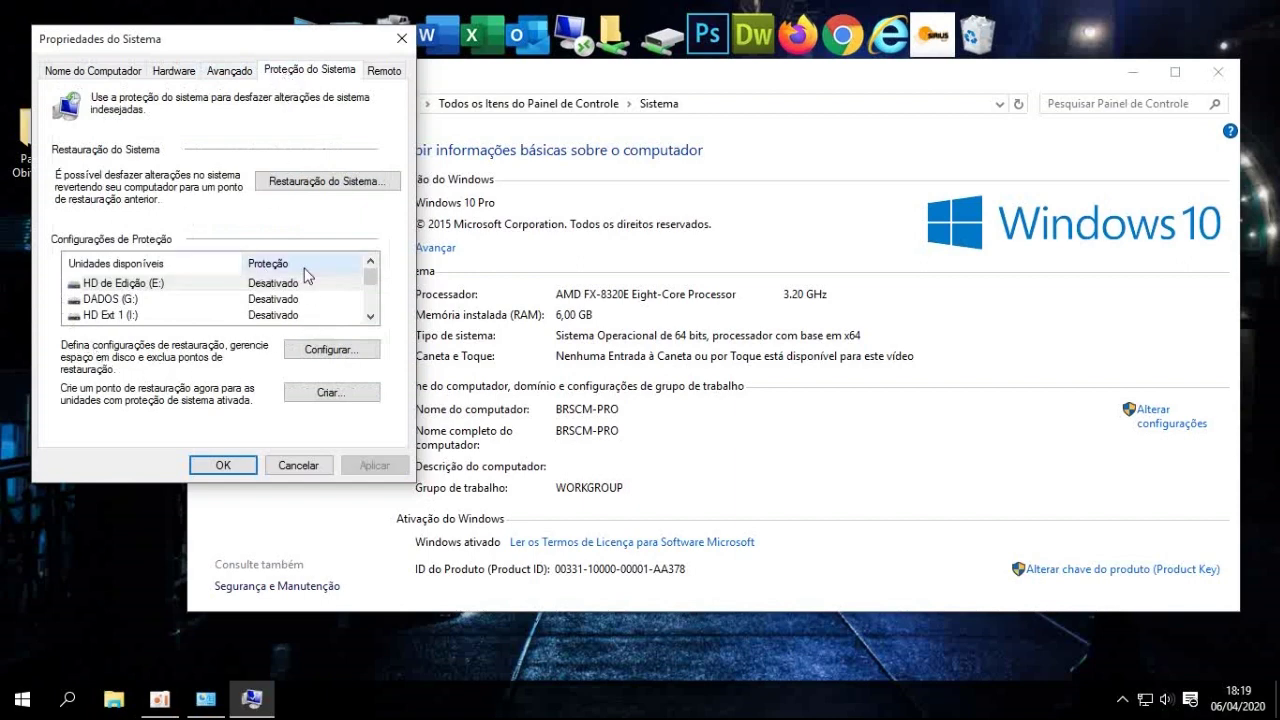
left_click(1217, 73)
left_click_drag(290, 38, 304, 72)
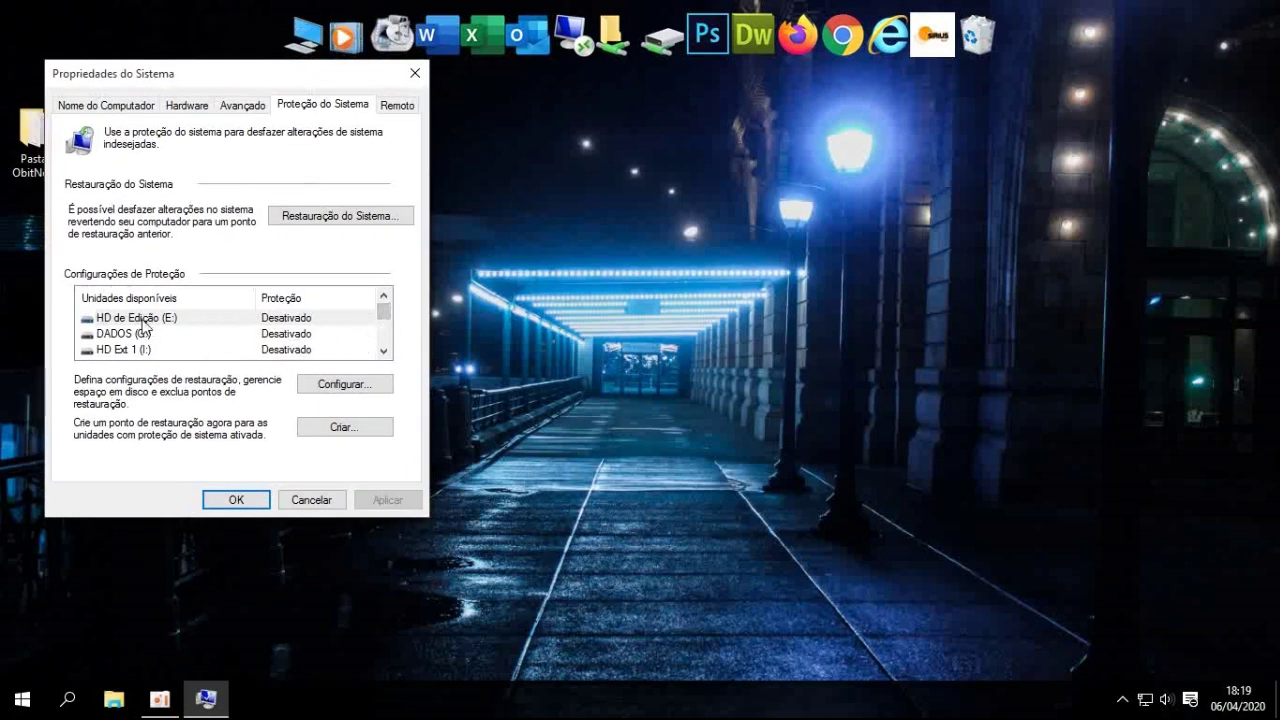
- View the computer's drives in Este Computador for comparison with the protection list, and close that window
mouse_move(384, 308)
left_mouse_down()
mouse_move(385, 345)
mouse_move(384, 305)
left_mouse_up()
left_click(572, 35)
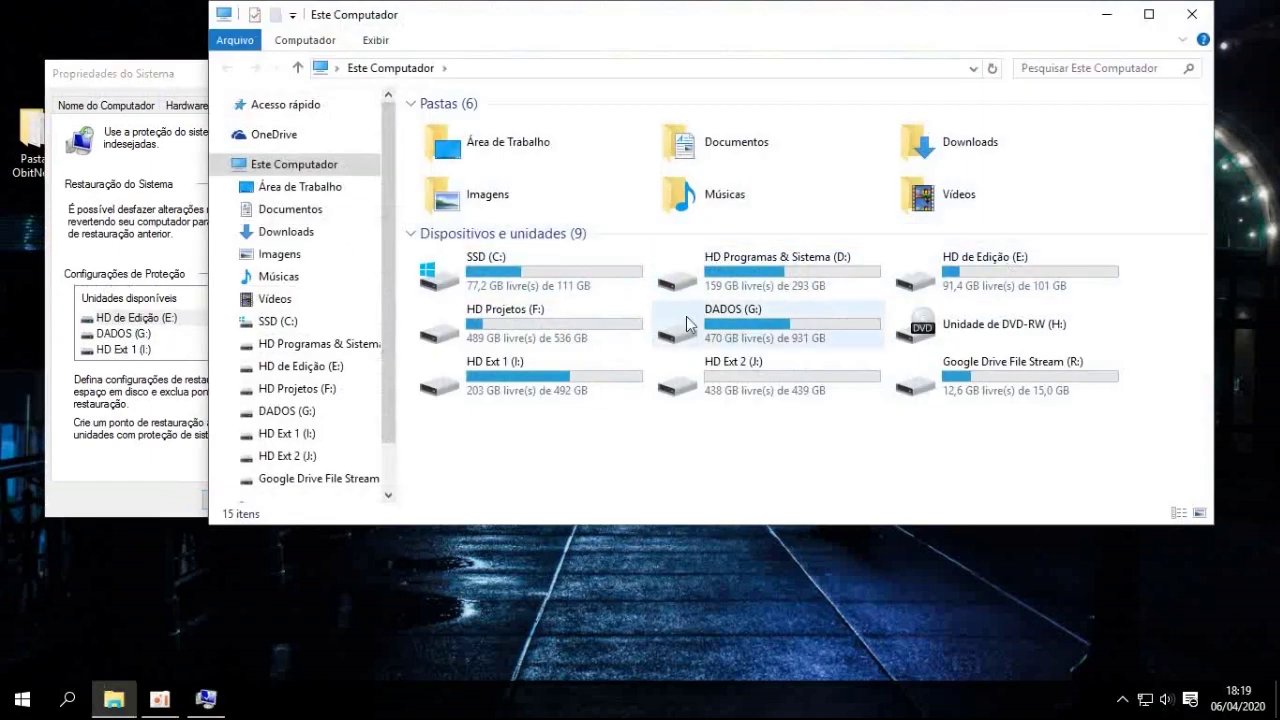
left_click(1191, 14)
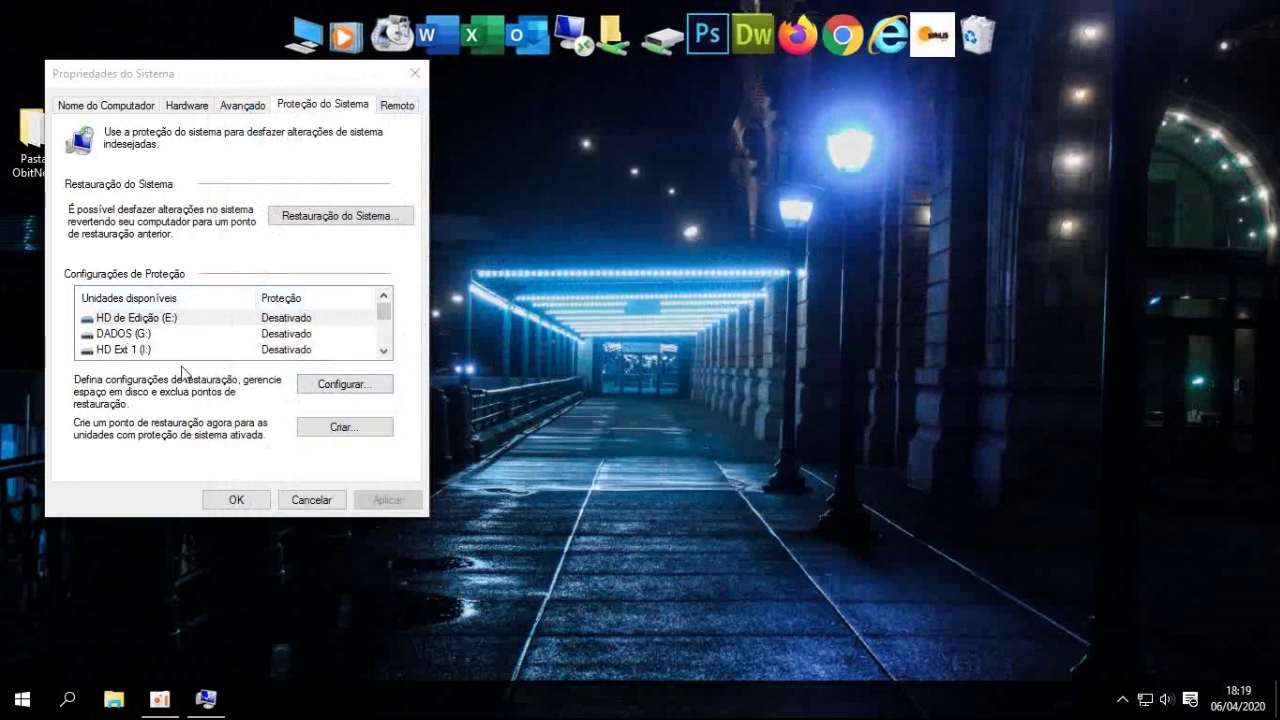
- Look through the list of available drives and check which ones have system protection enabled
left_click(178, 320)
left_click(125, 335)
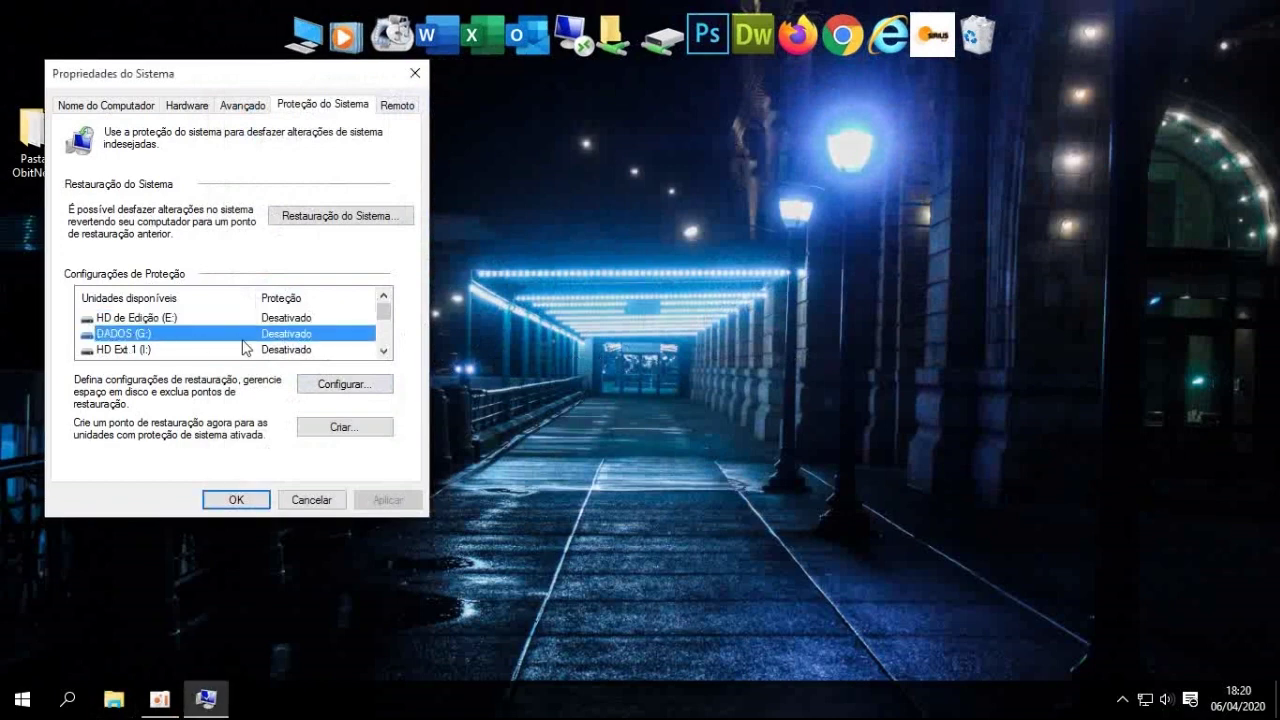
left_click(383, 350)
left_click(383, 350)
left_click(383, 351)
left_click(383, 351)
scroll(387, 343, "up", 1)
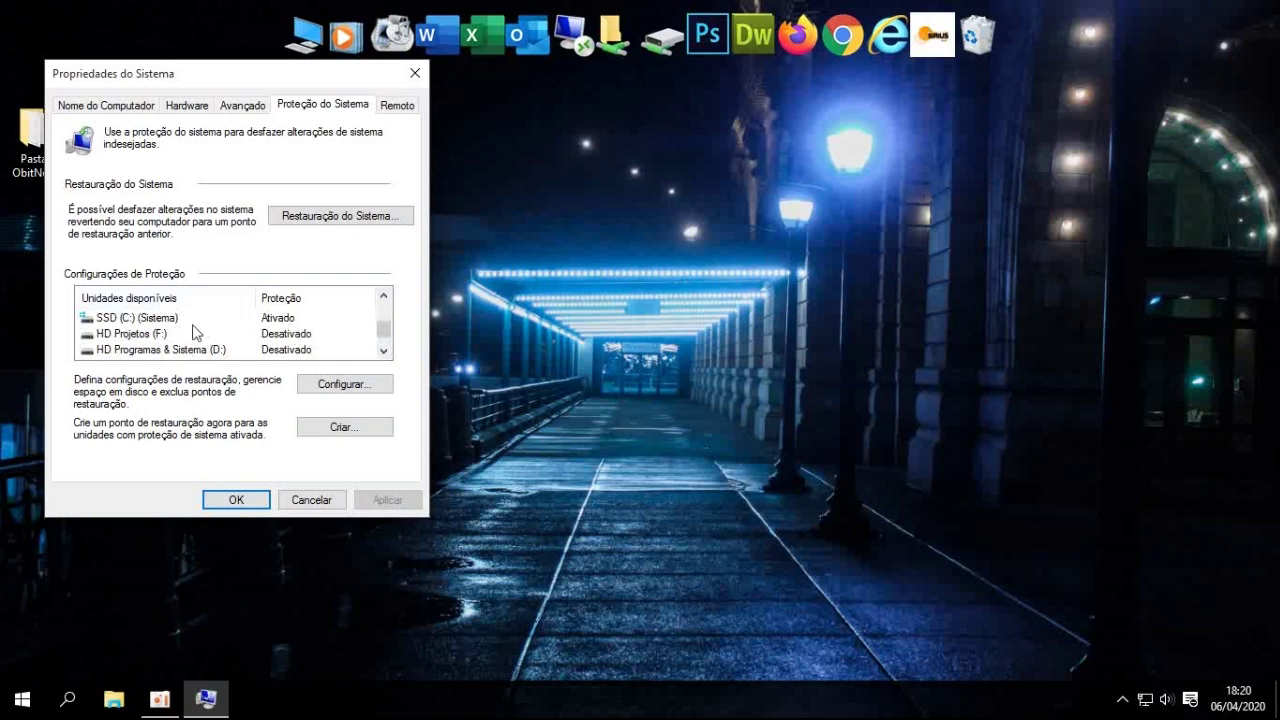
mouse_move(384, 330)
left_mouse_down()
mouse_move(386, 312)
mouse_move(387, 340)
mouse_move(390, 305)
mouse_move(392, 342)
mouse_move(392, 316)
mouse_move(394, 331)
left_mouse_up()
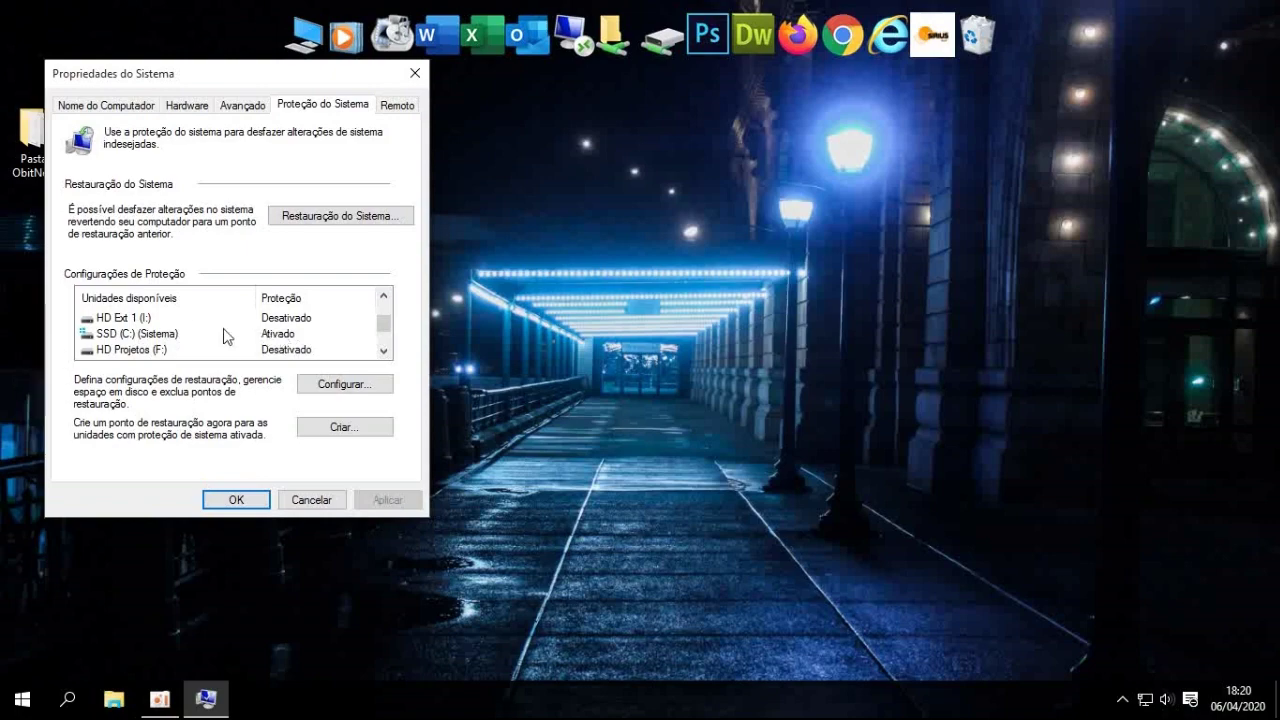
- Inspect the protection settings of the SSD (C:) system drive and leave them without changes
left_click(147, 336)
left_click(358, 388)
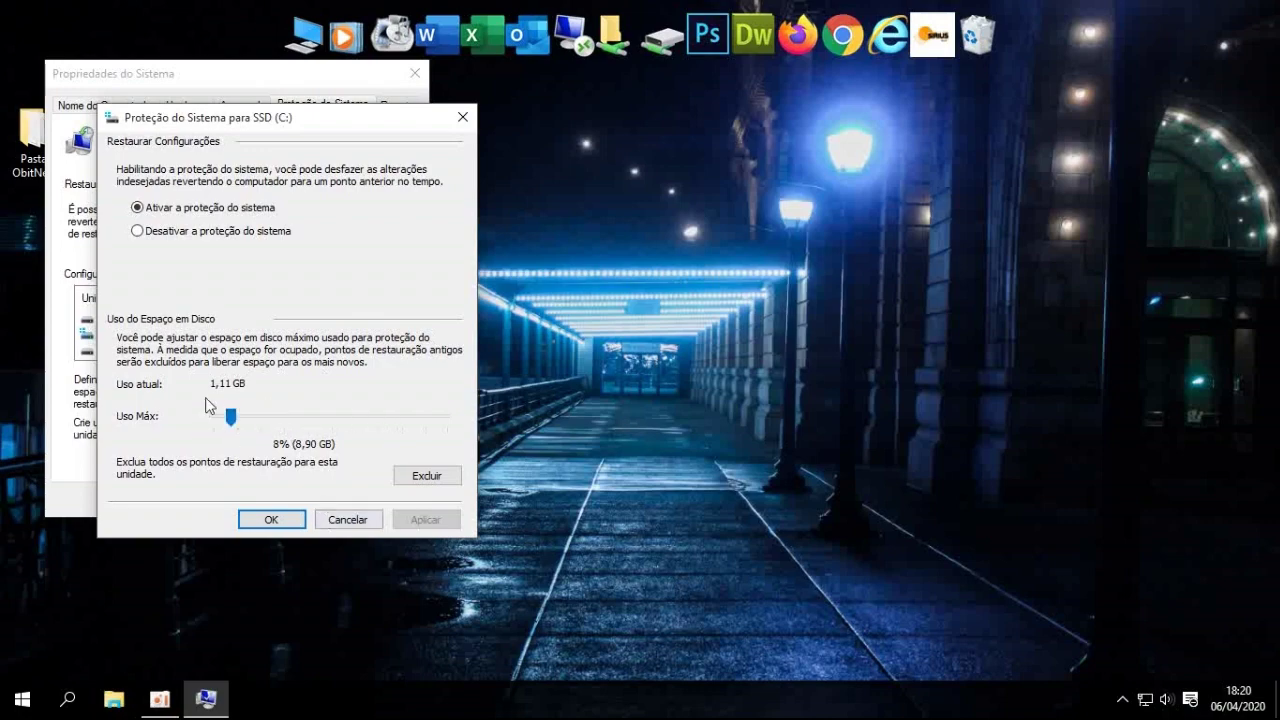
left_click(347, 519)
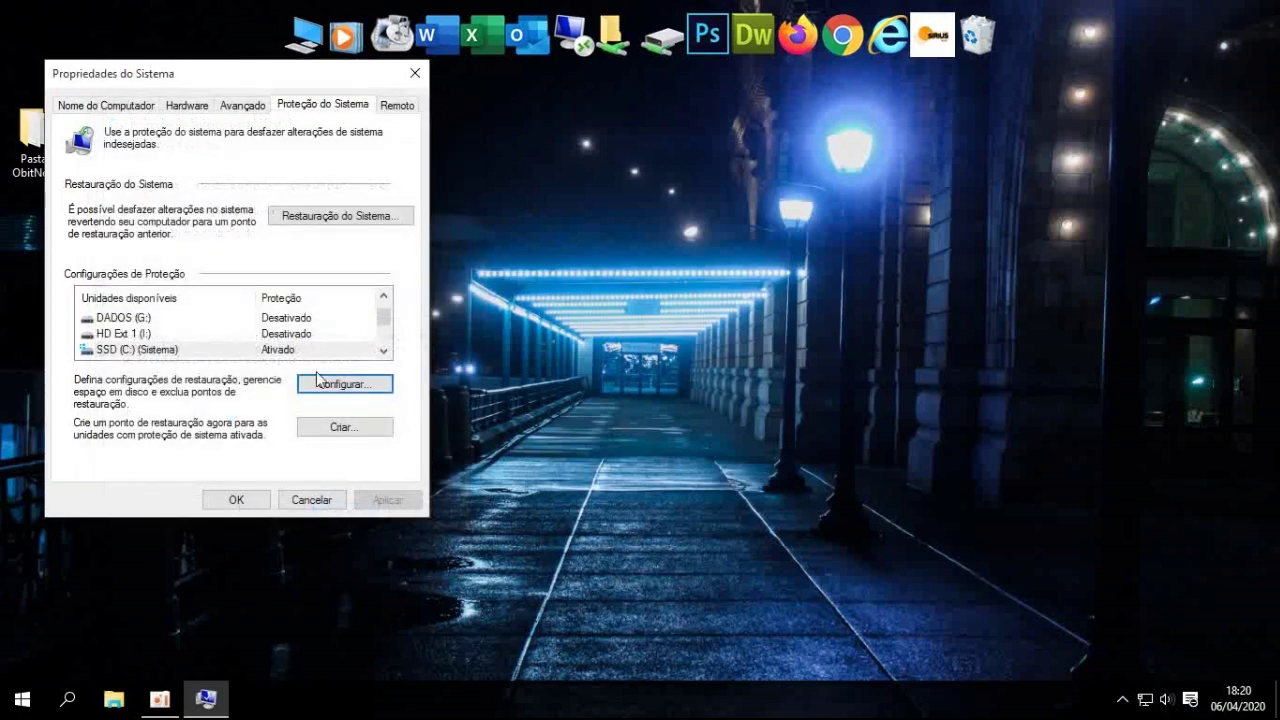
- Turn on system protection for HD de Edição (E:) and raise its maximum disk space usage
left_click(383, 295)
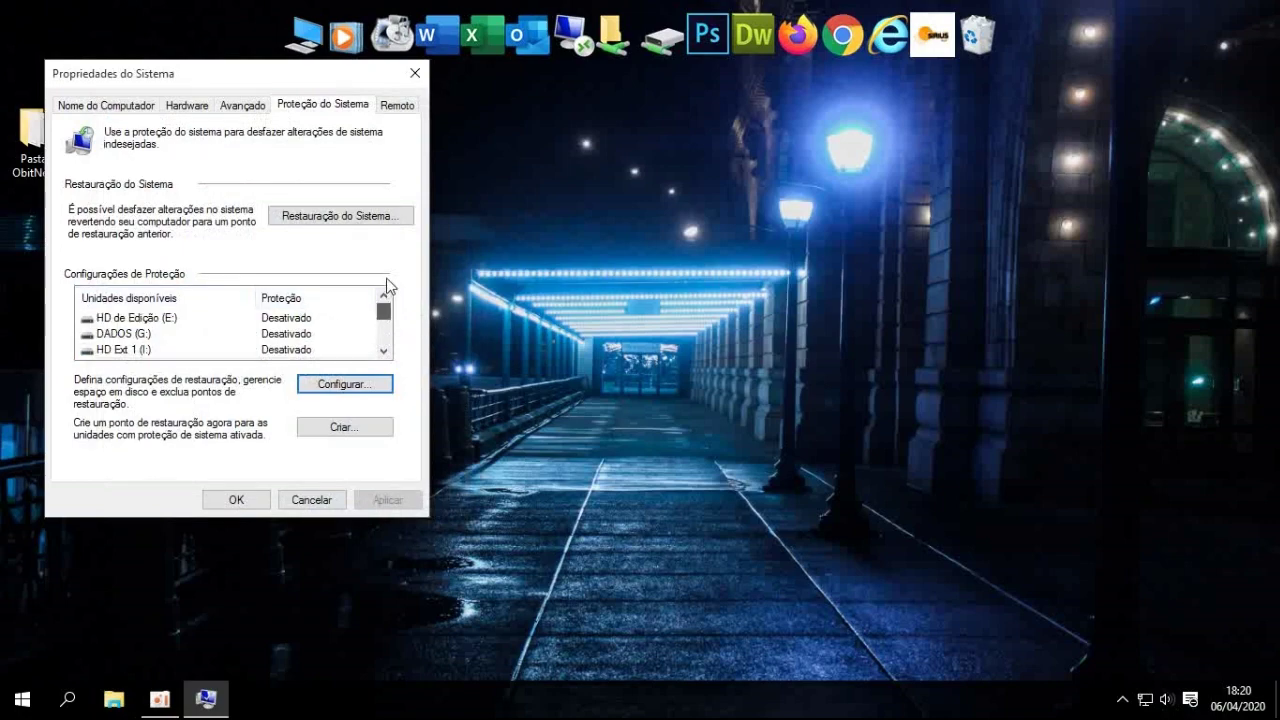
left_click(178, 318)
left_click(336, 386)
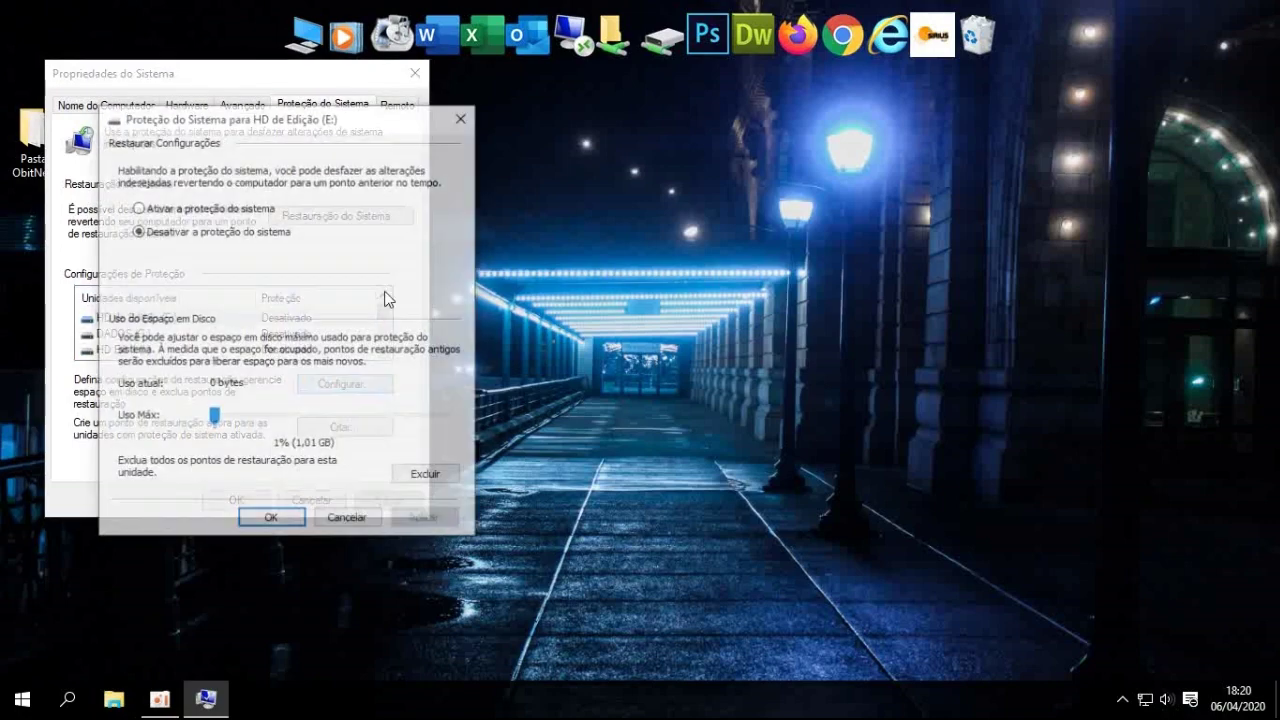
left_click(138, 207)
left_click_drag(215, 420, 231, 418)
left_click(268, 519)
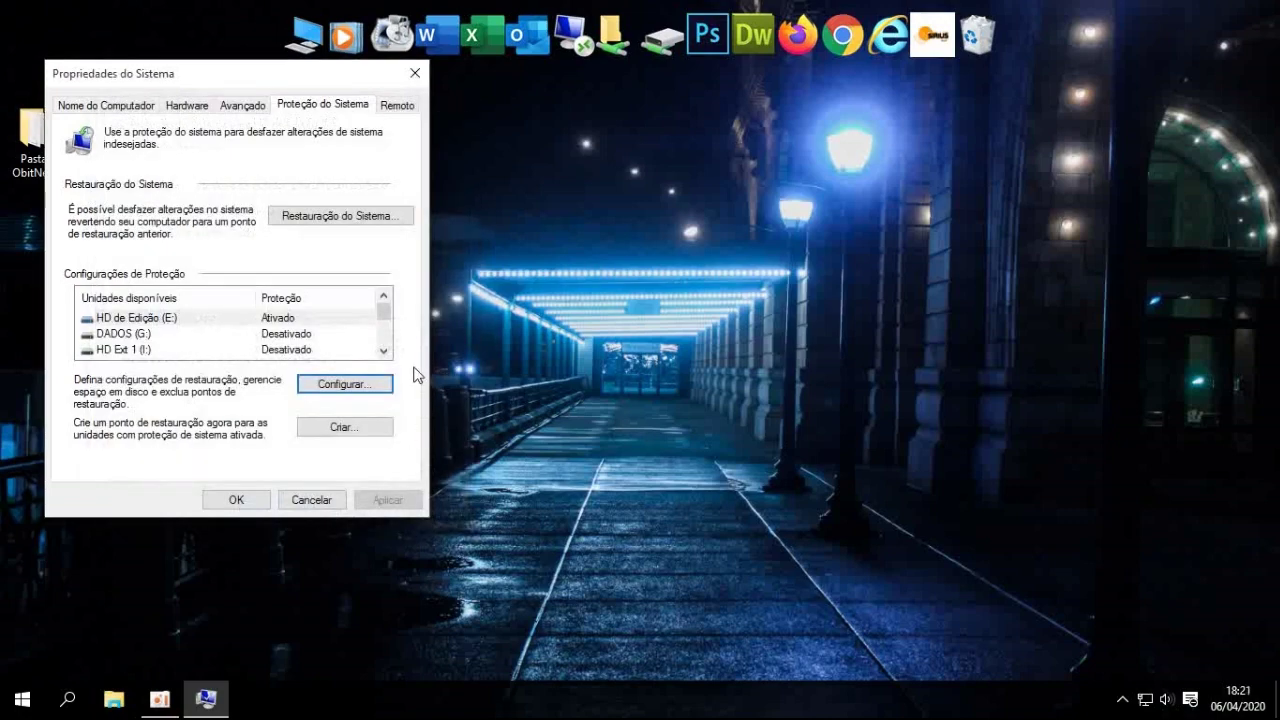
- Turn on system protection for DADOS (G:) with a maximum disk usage of 8% (74,52 GB)
left_click(258, 336)
left_click(355, 387)
left_click(137, 207)
left_click_drag(216, 420, 233, 419)
left_click(271, 519)
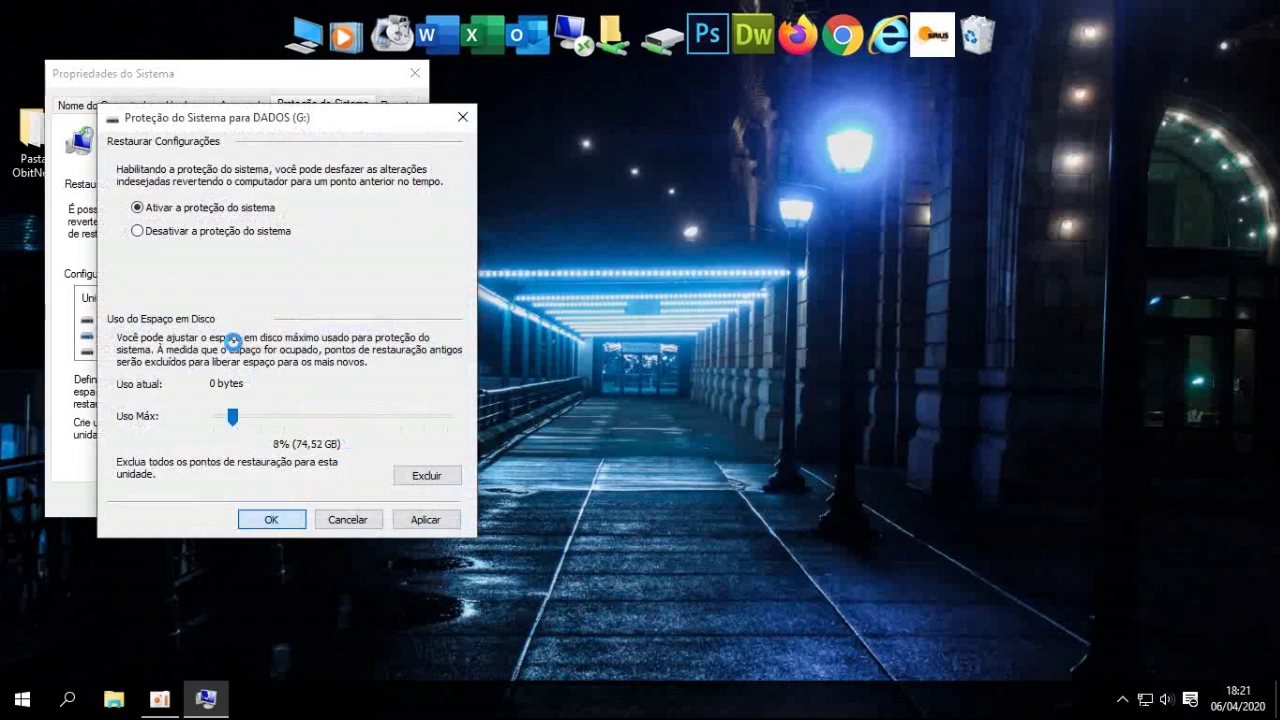
- Turn on system protection for HD Ext 1 (I:) with a maximum disk usage of 8% (39,36 GB)
left_click(383, 350)
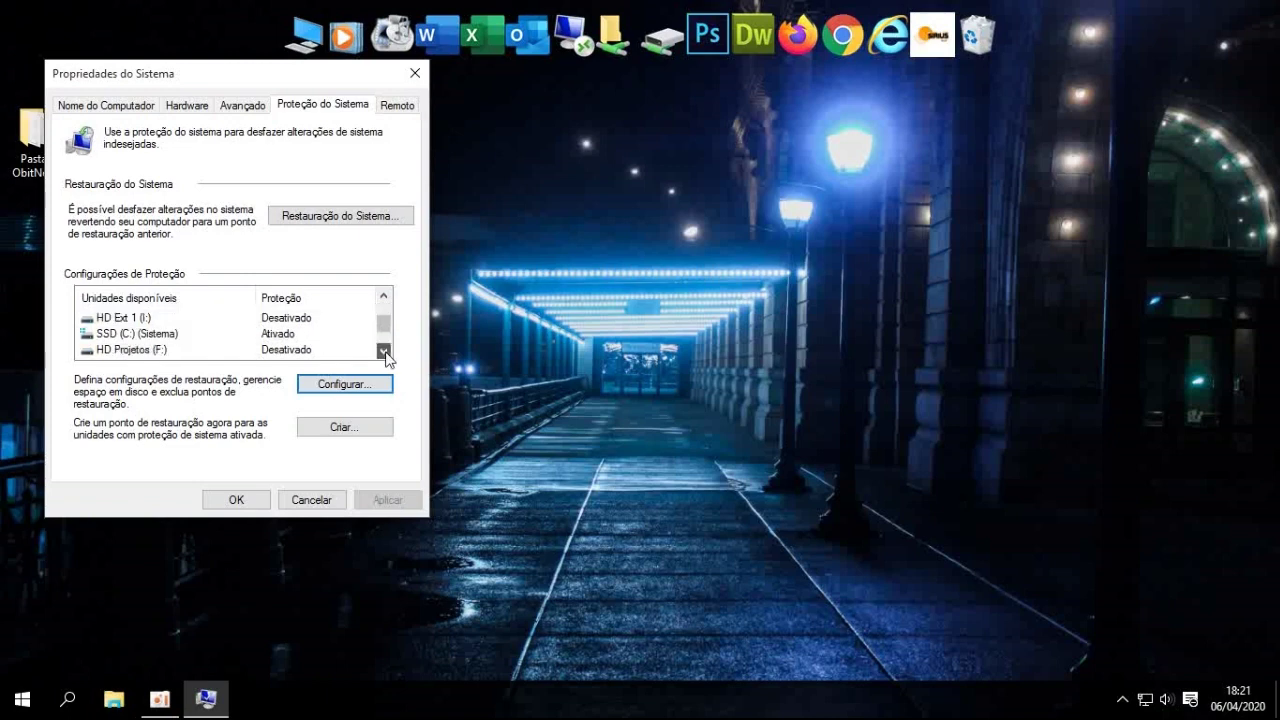
left_click(384, 297)
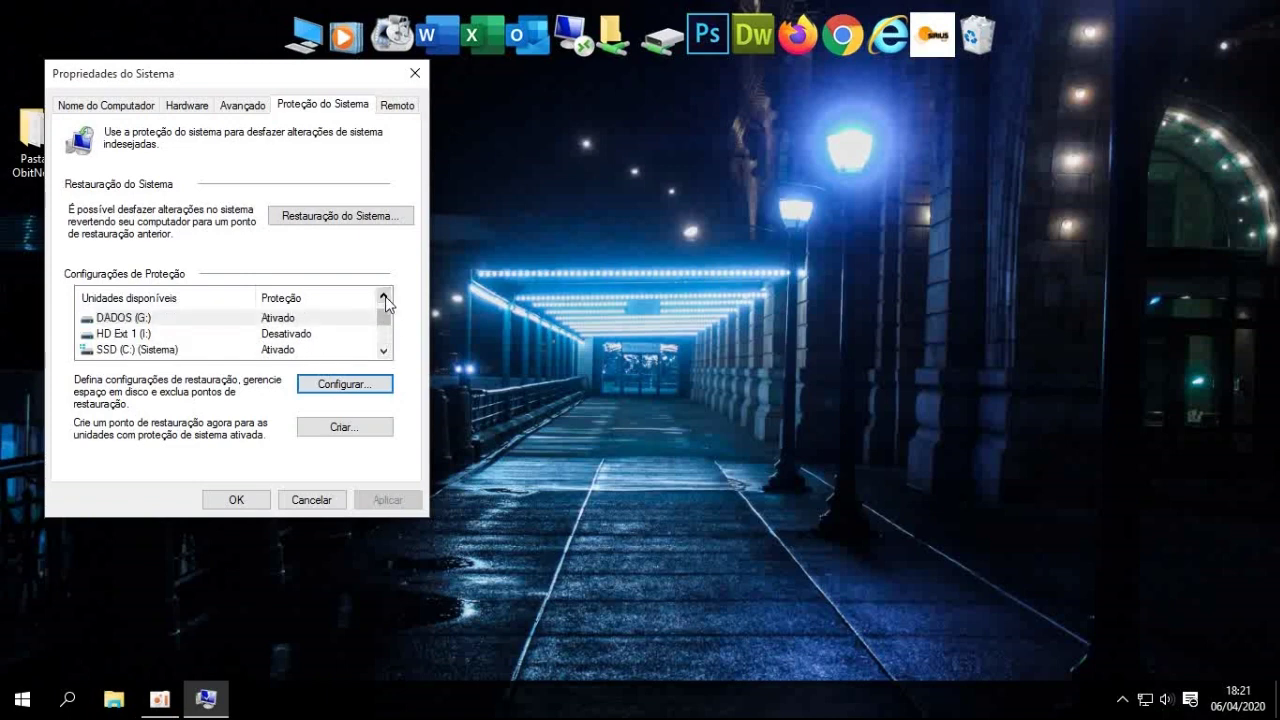
left_click(147, 333)
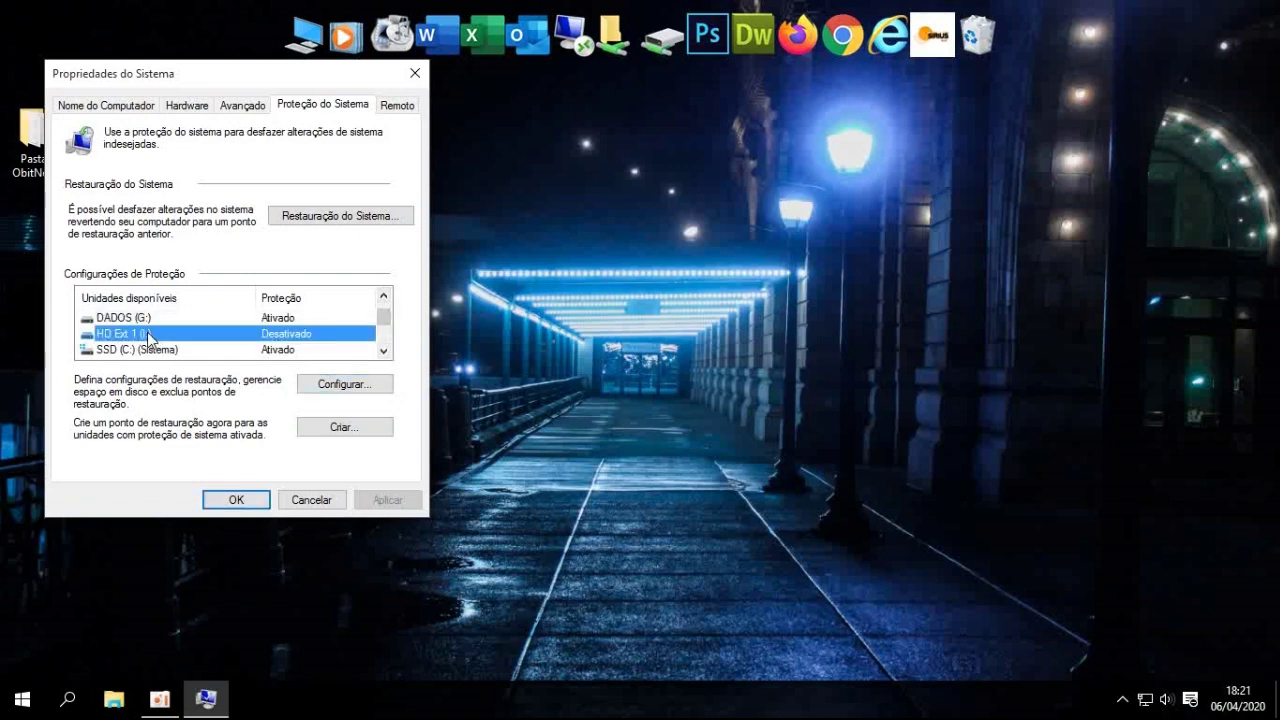
left_click(350, 388)
left_click_drag(213, 416, 233, 419)
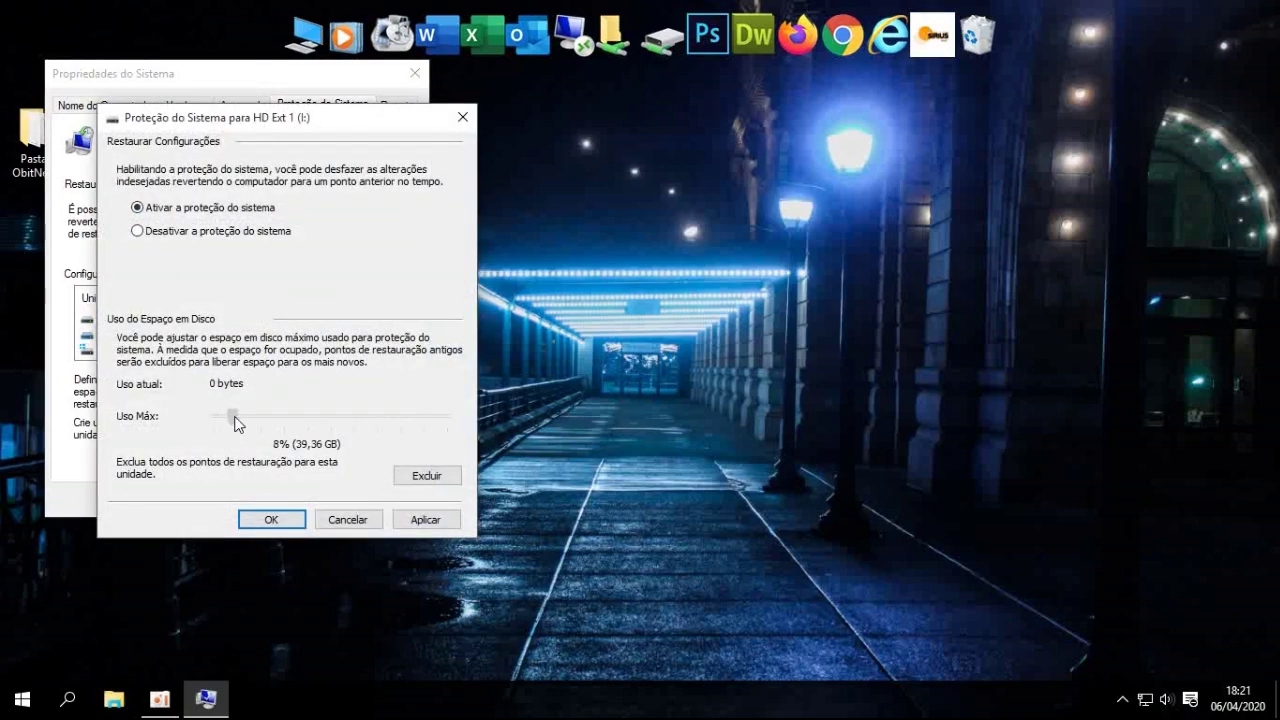
left_click(263, 520)
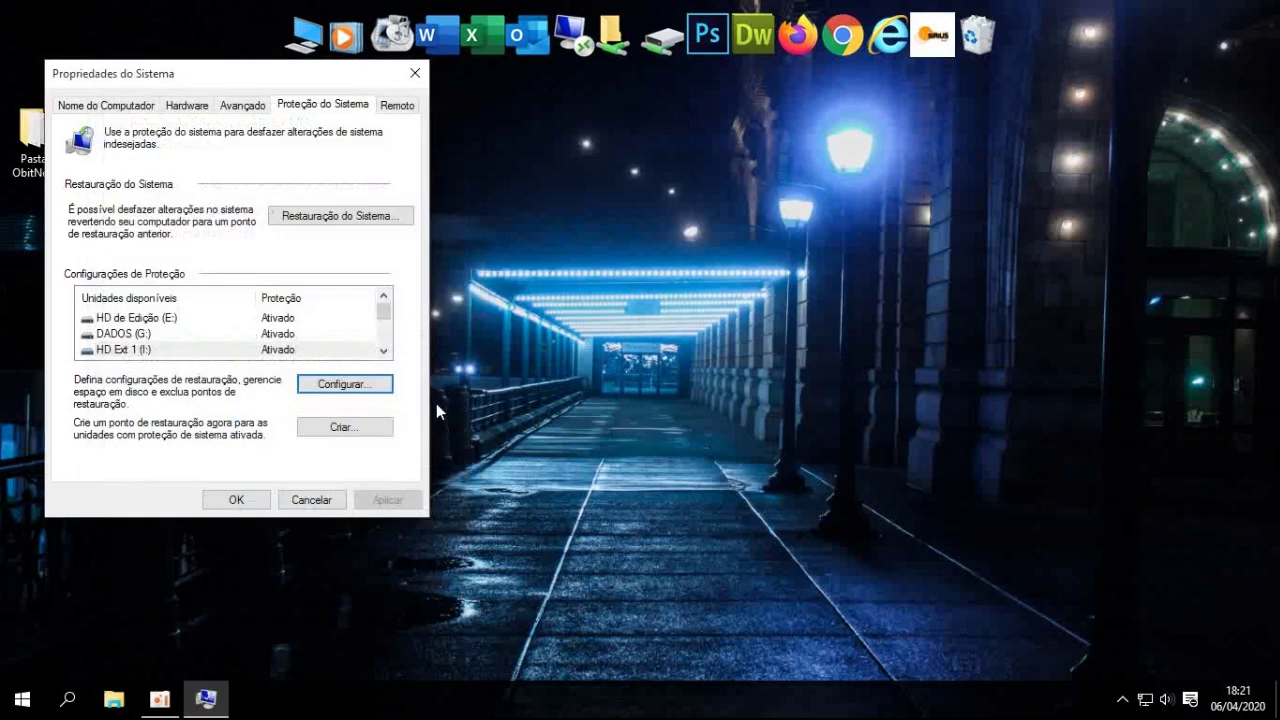
- Turn on system protection for HD Projetos (F:) with a maximum disk usage of 8% (42,89 GB)
left_click(383, 353)
left_click(383, 353)
left_click(383, 353)
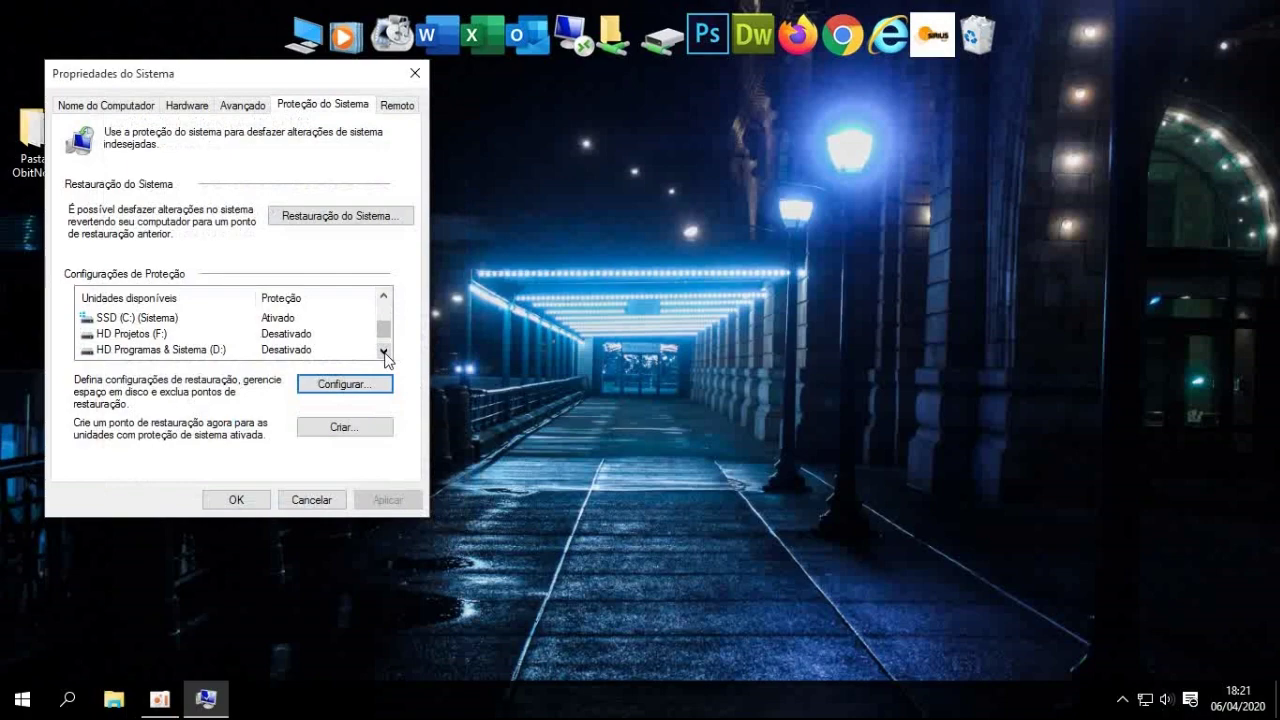
scroll(386, 323, "up", 1)
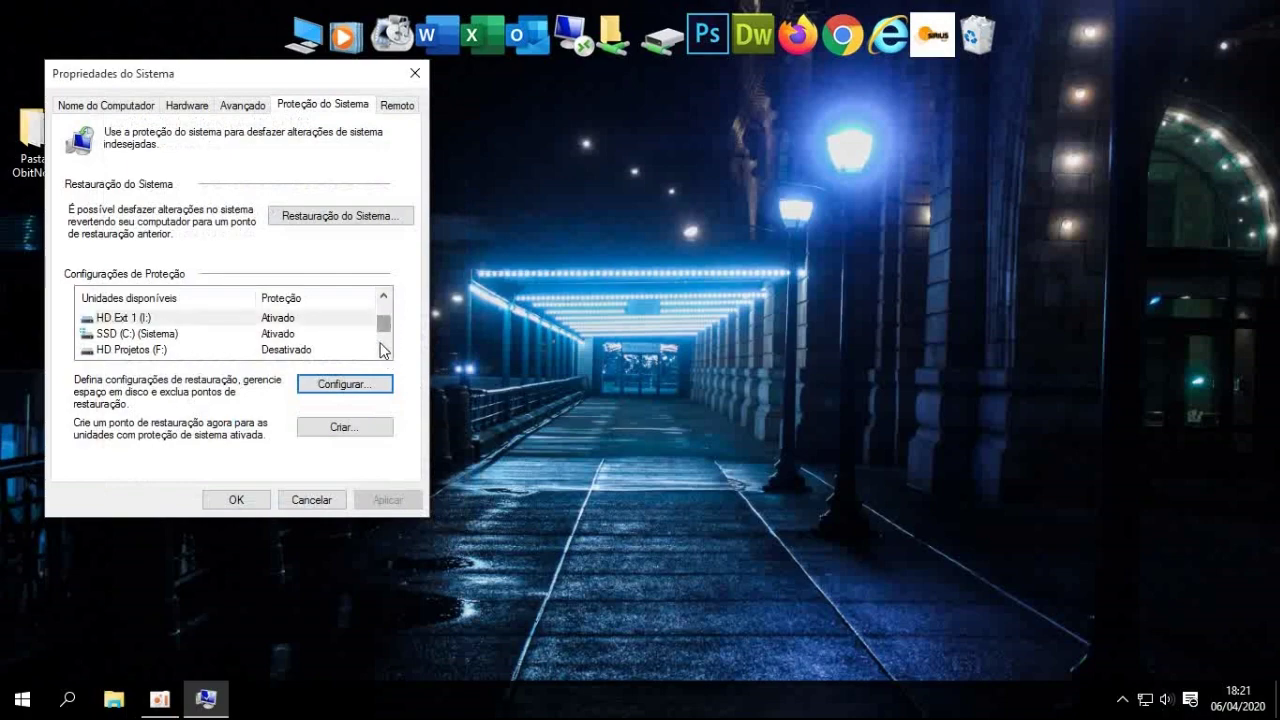
left_click(383, 352)
left_click(284, 336)
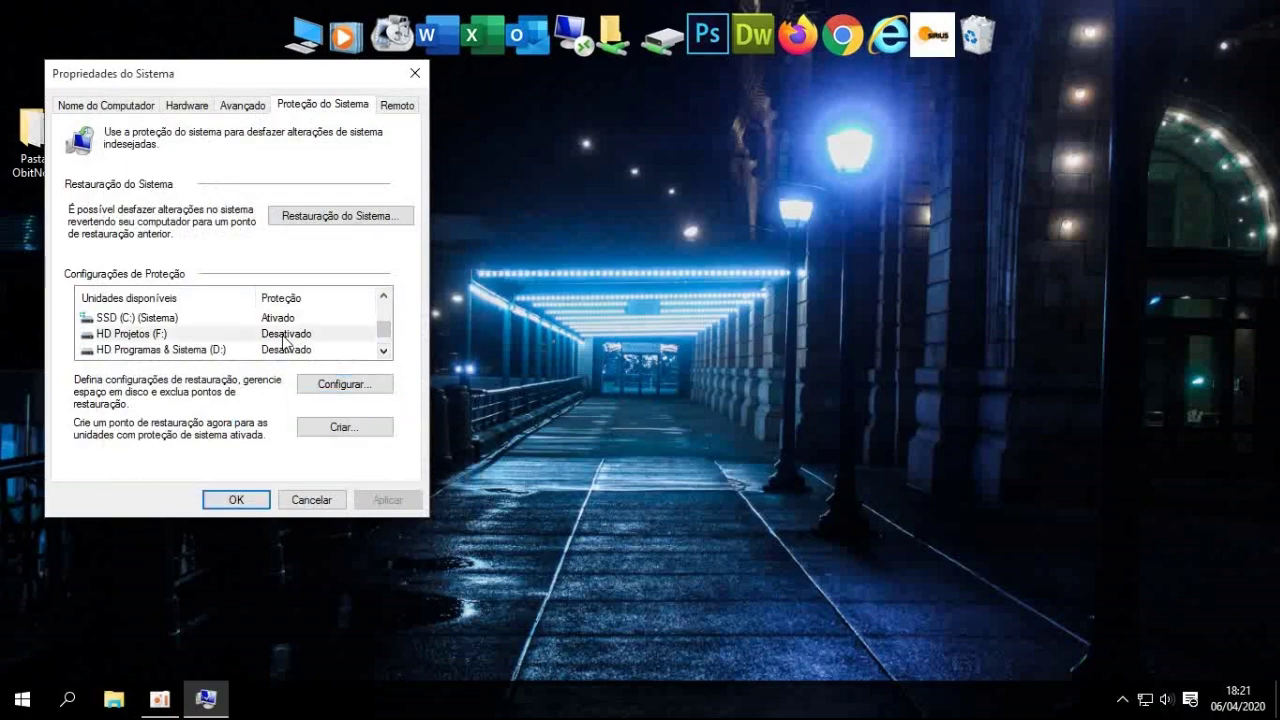
left_click(341, 387)
left_click(200, 207)
left_click_drag(215, 418, 234, 425)
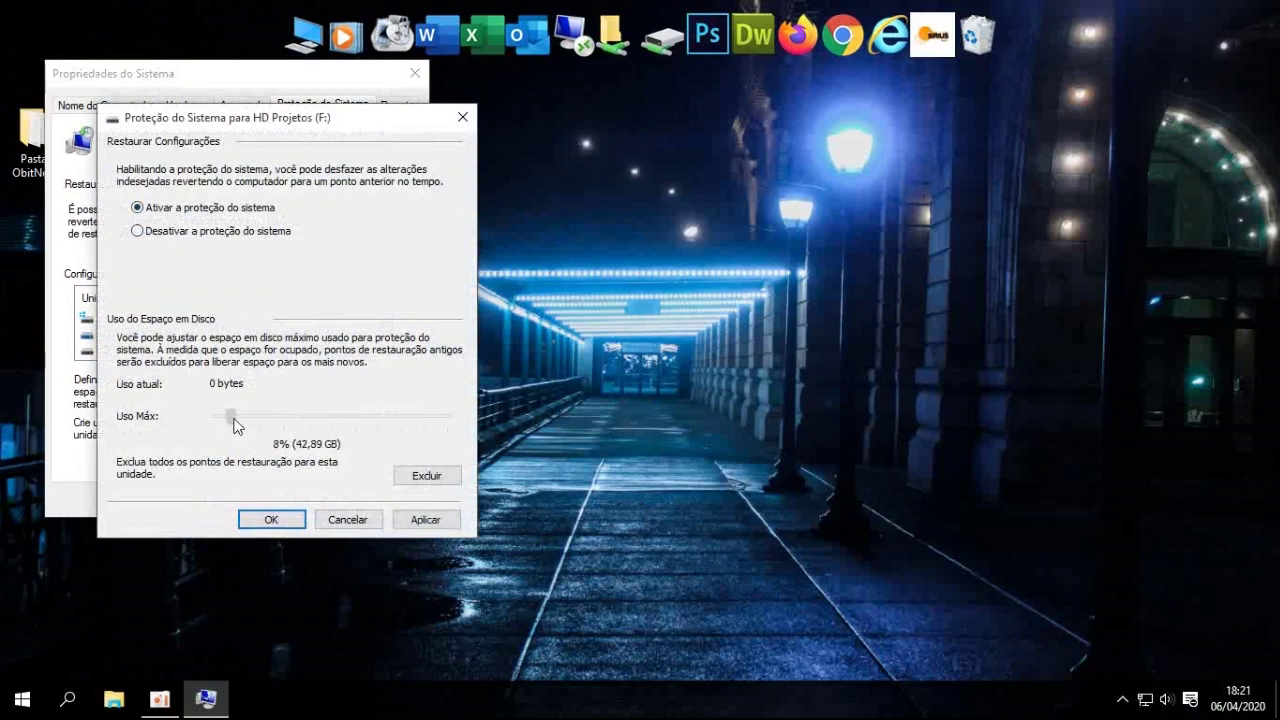
left_click(360, 522)
- Turn on system protection for HD Programas & Sistema (D:) with a maximum disk usage of 3% (8,82 GB)
left_click(383, 352)
left_click(383, 352)
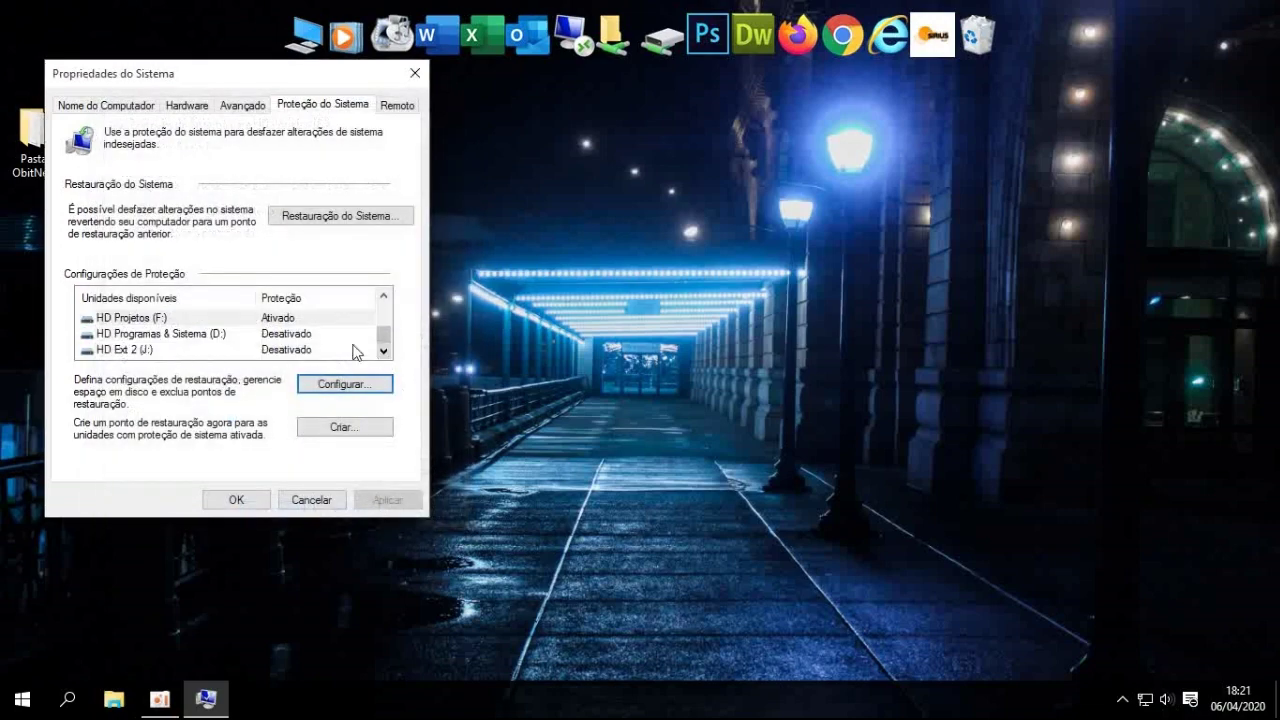
left_click(325, 336)
left_click(330, 390)
left_click(165, 208)
left_click_drag(228, 432, 222, 424)
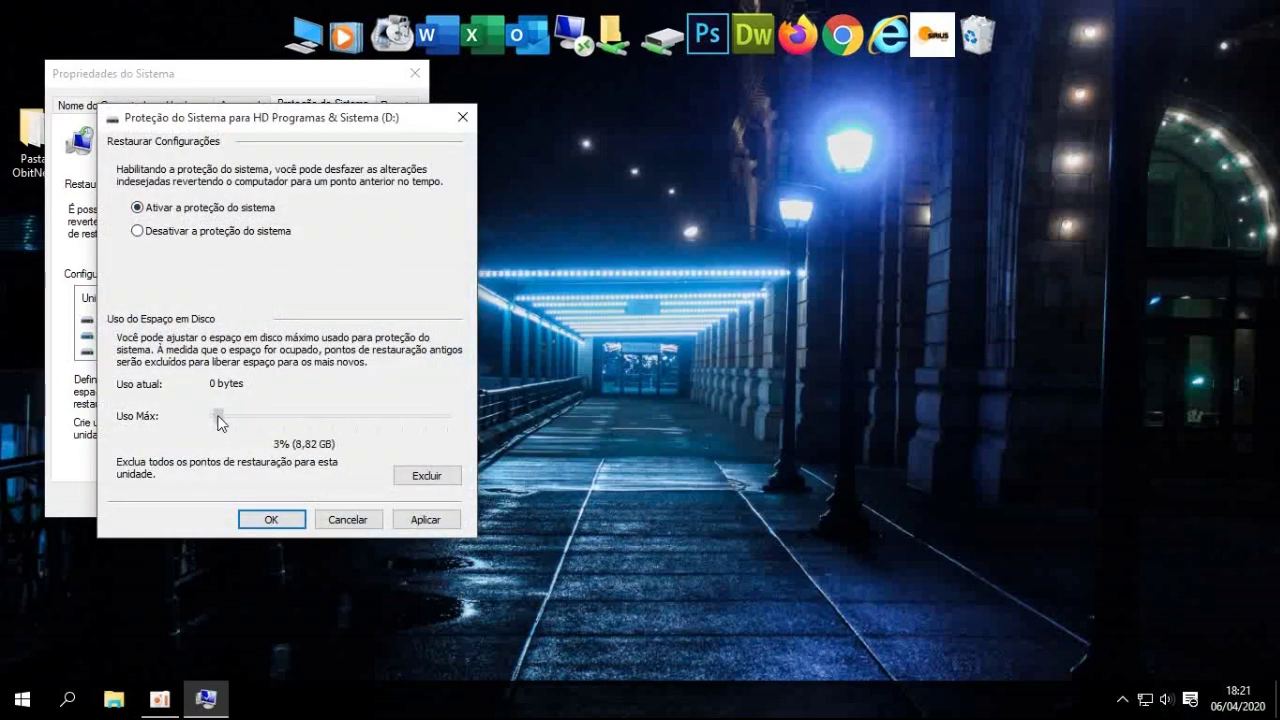
left_click(291, 524)
- Turn on system protection for HD Ext 2 (J:) with 2% (8,79 GB) maximum usage and close the system properties
left_click(383, 353)
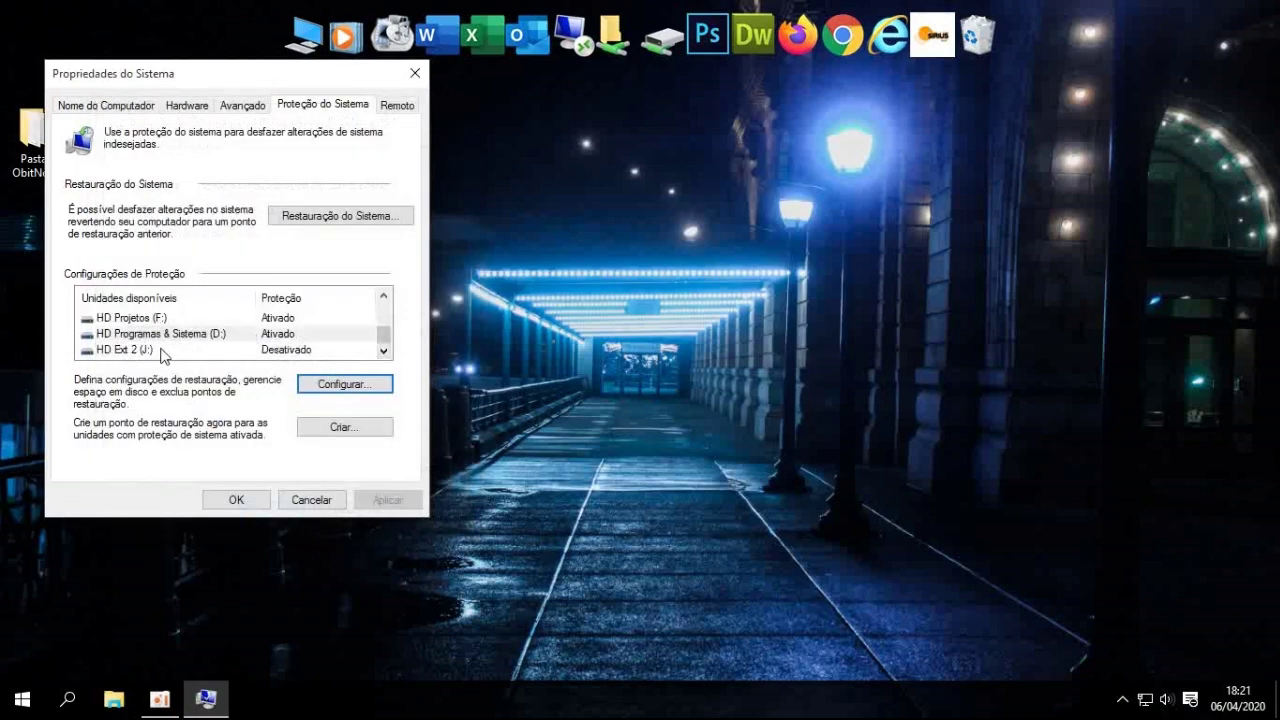
left_click(186, 350)
left_click(346, 391)
left_click(157, 208)
left_click_drag(214, 420, 218, 418)
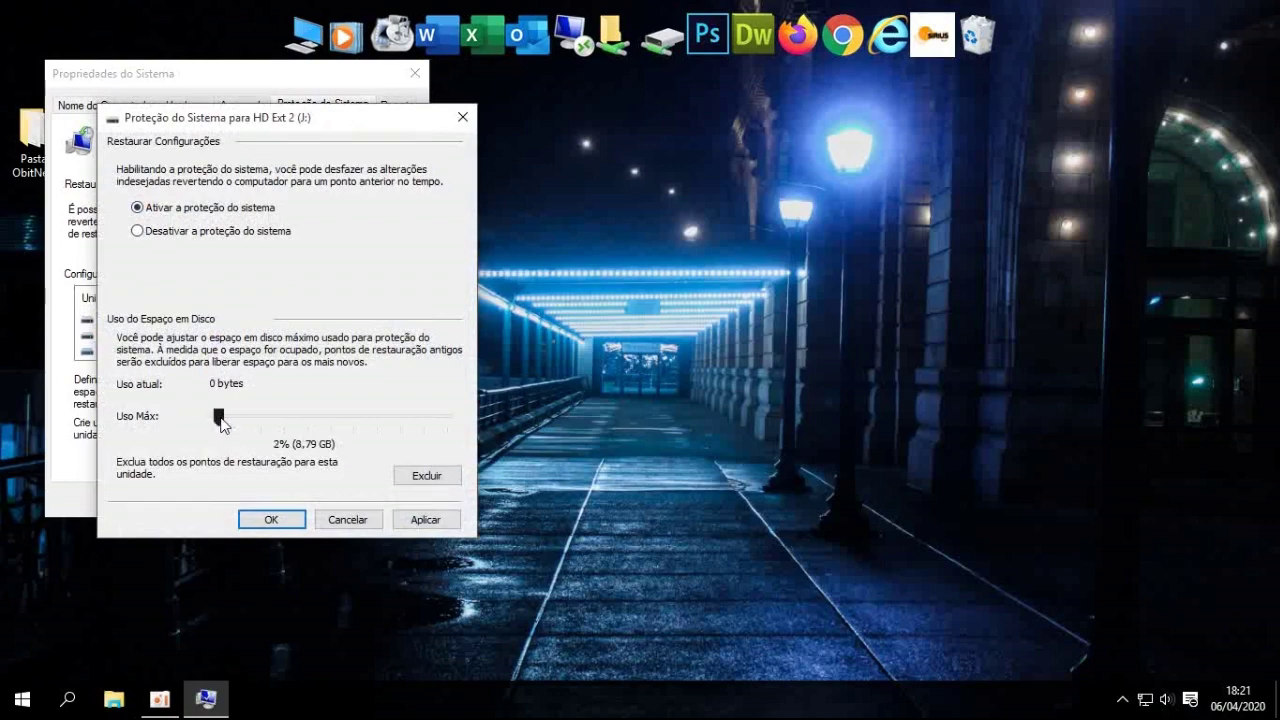
left_click(283, 521)
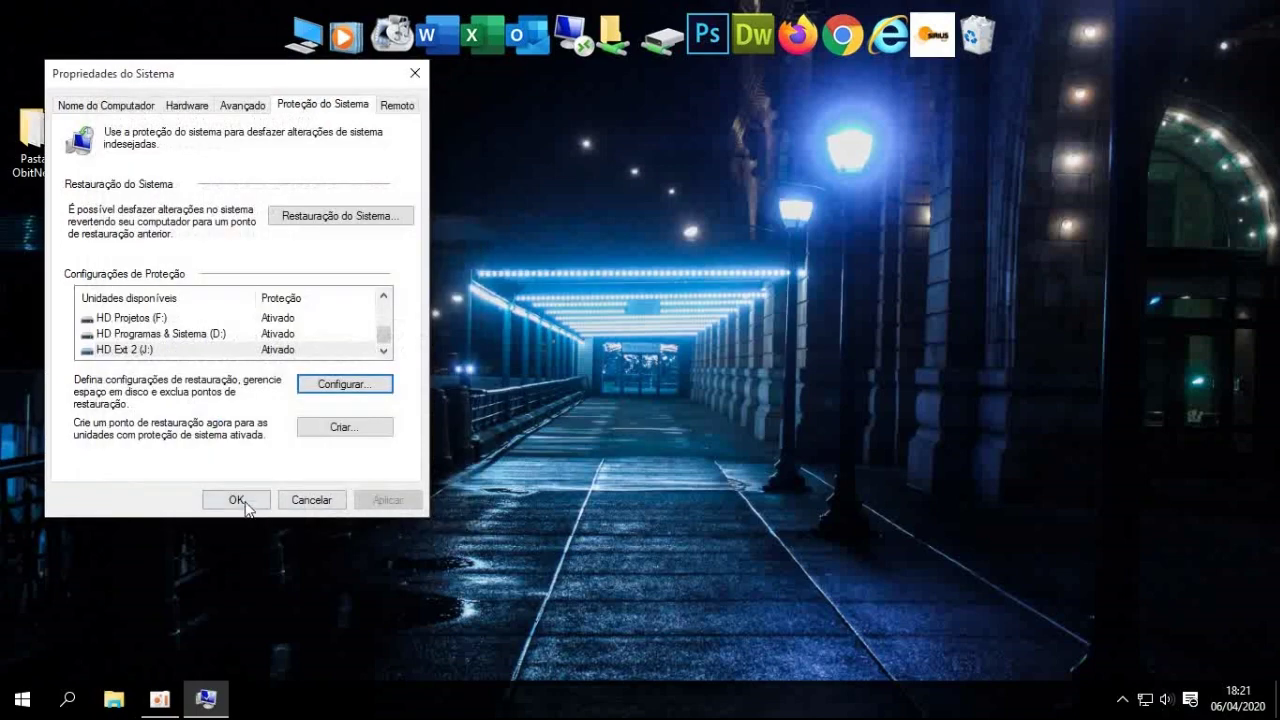
left_click(247, 504)
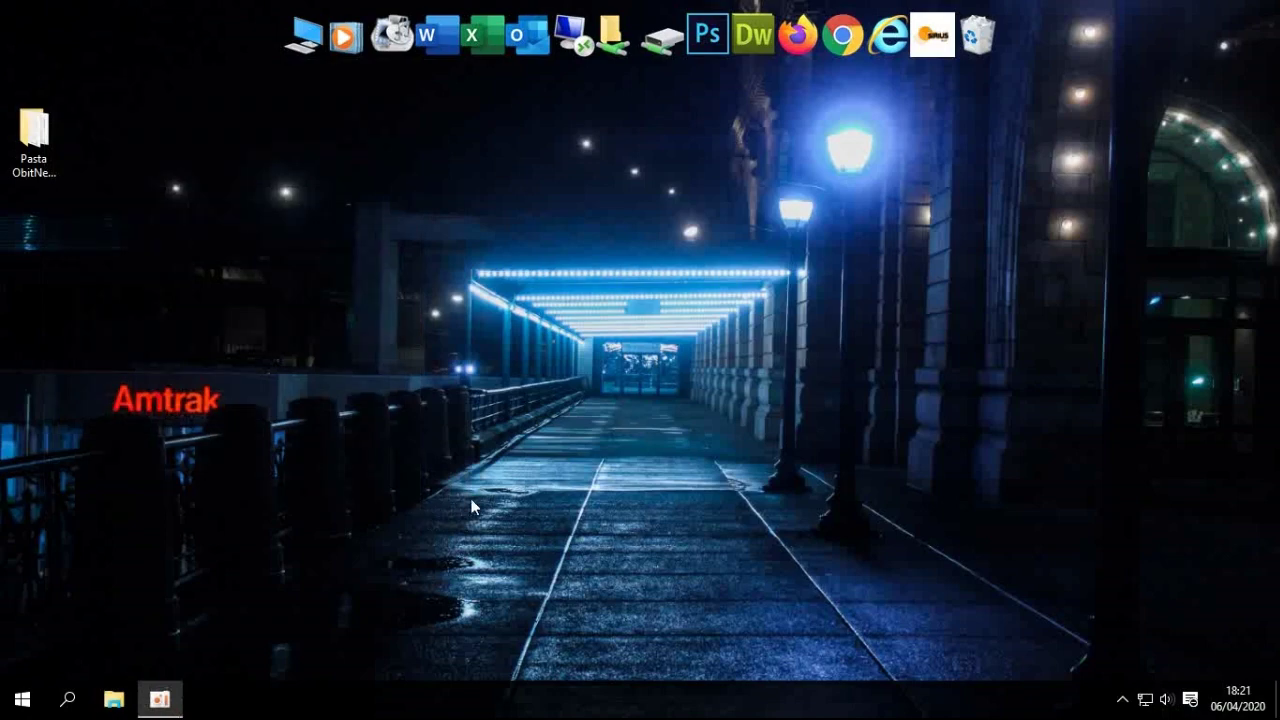
- Examine the drives listed in Este Computador and close the window
left_click(303, 38)
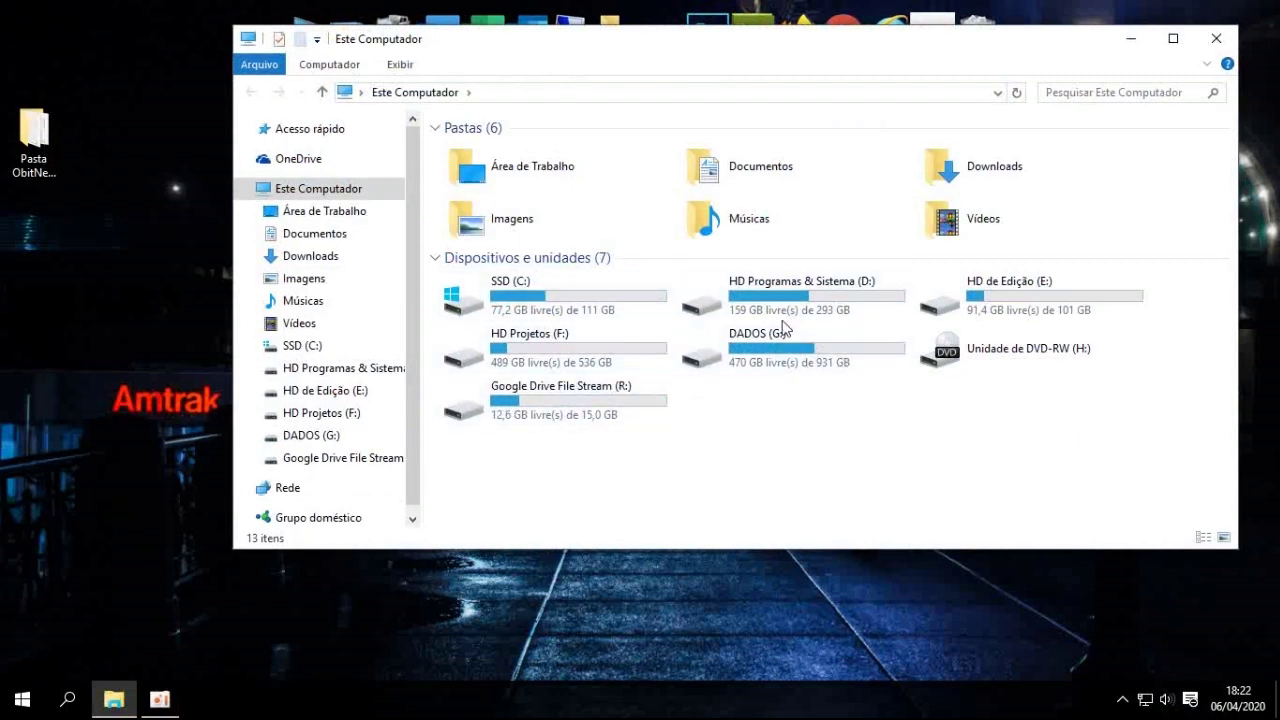
left_click(1216, 38)
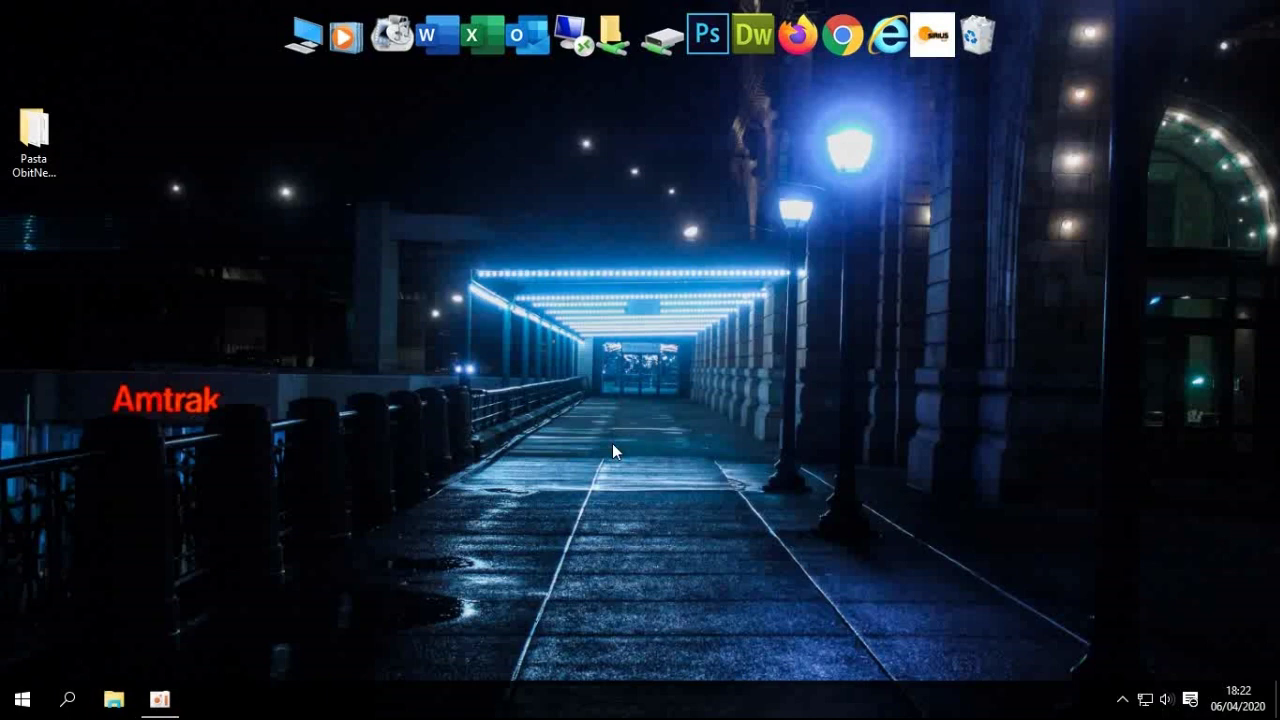
- Search Windows for "sistema" and open the system protection settings through the advanced system settings
left_click(67, 699)
type("sistema")
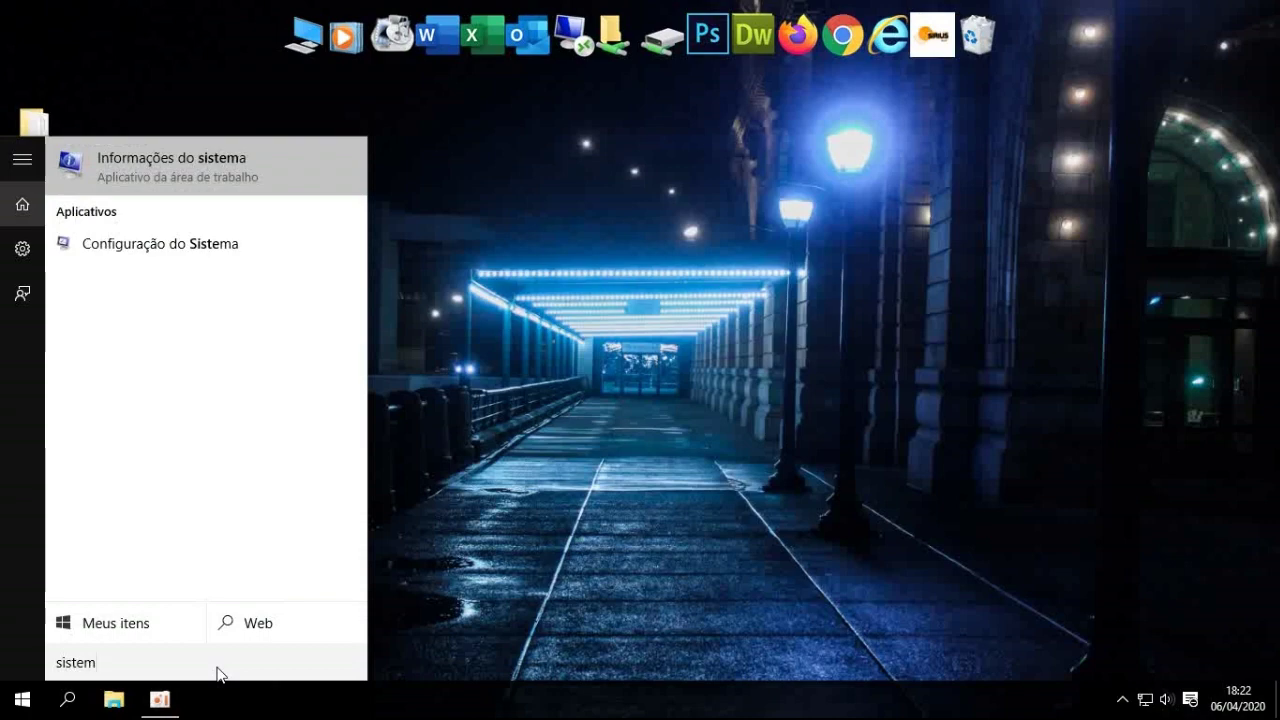
left_click(228, 227)
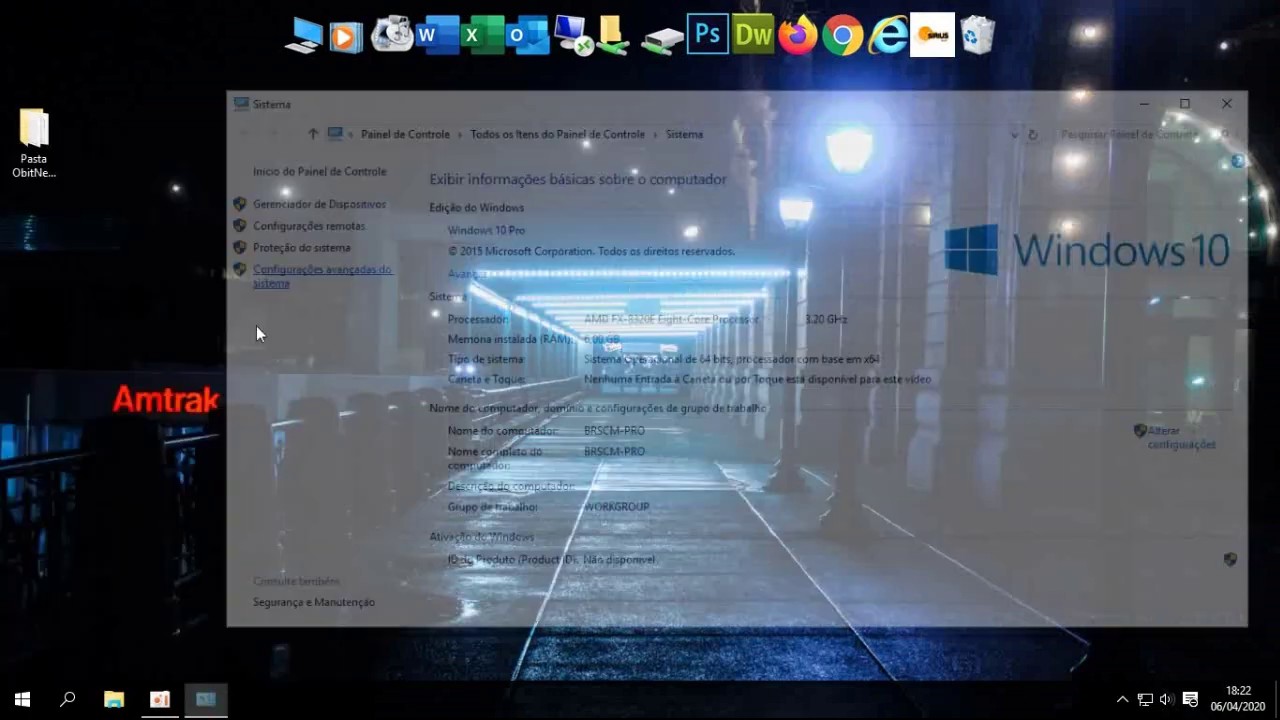
left_click(290, 274)
left_click(1240, 98)
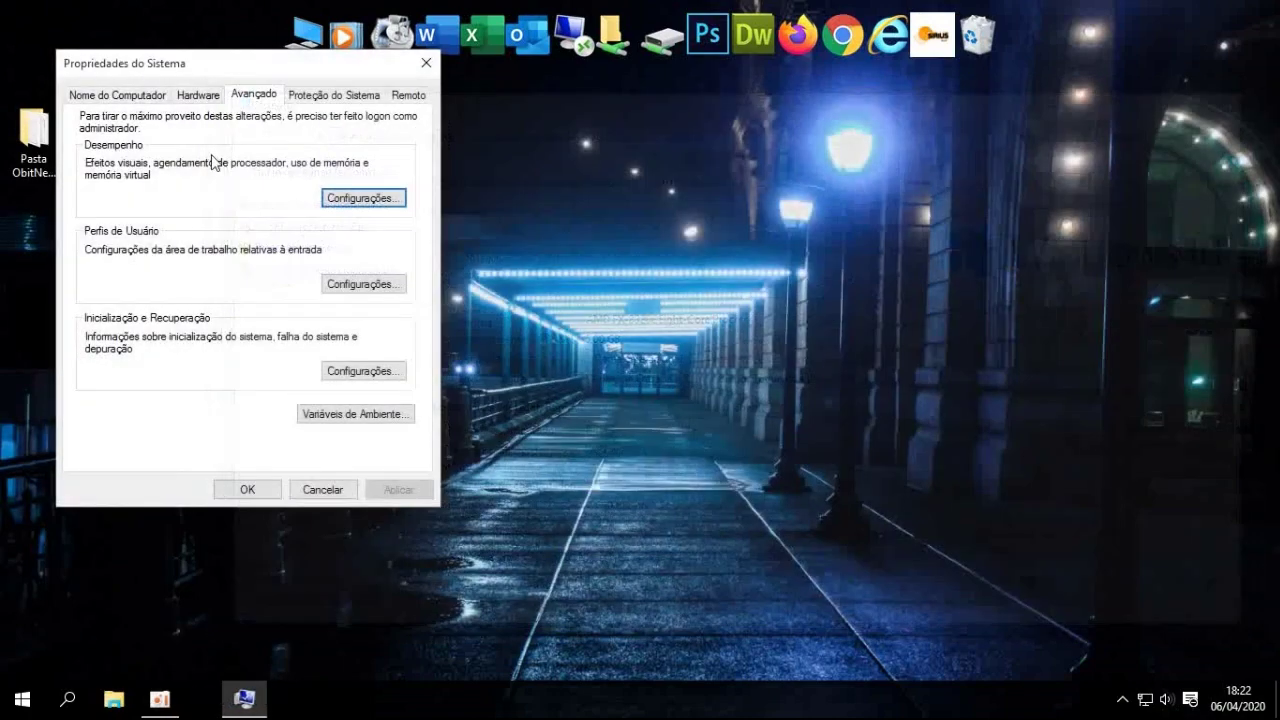
left_click(350, 95)
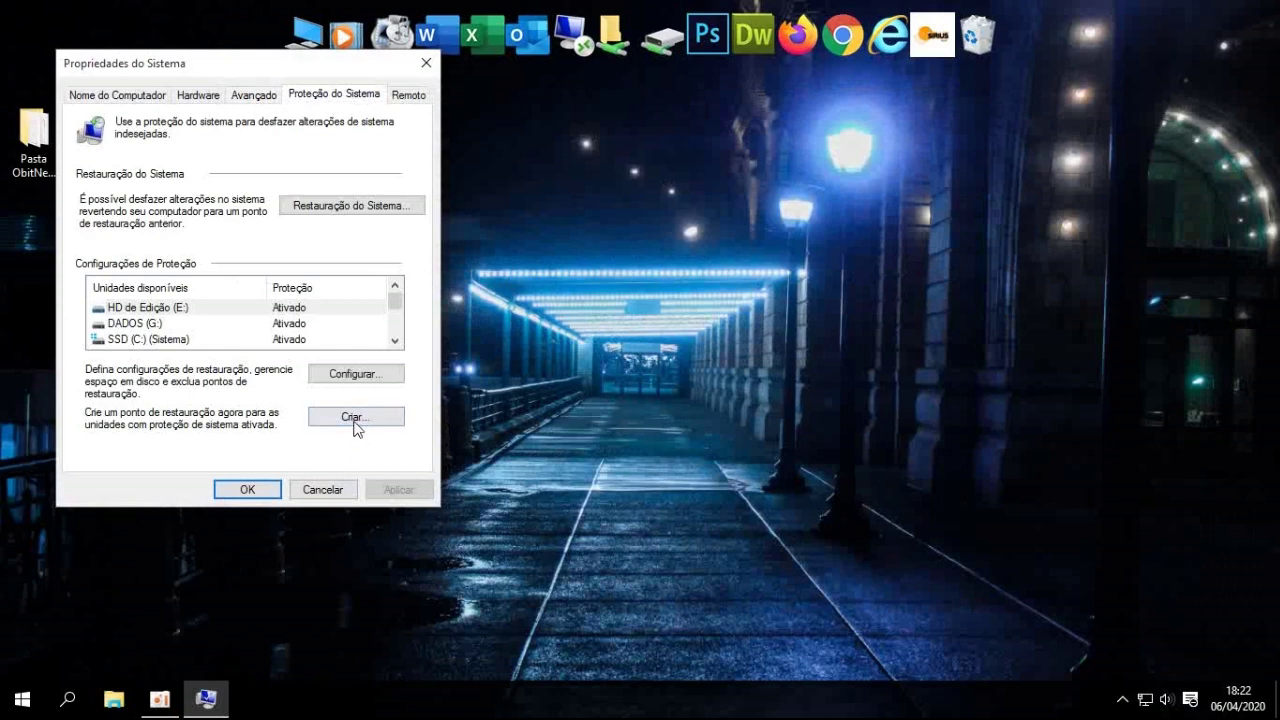
- Create a restore point described as 06/04/2020 and close the system properties
left_click(348, 422)
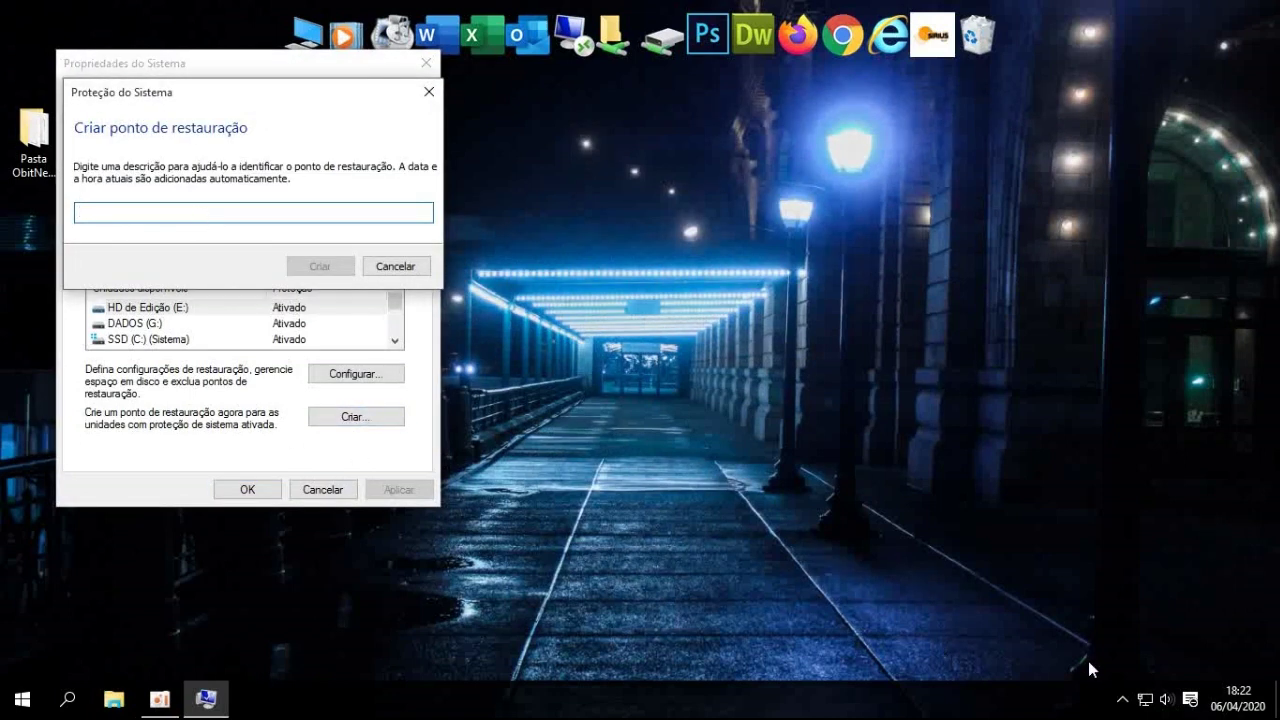
type("06/04/2020")
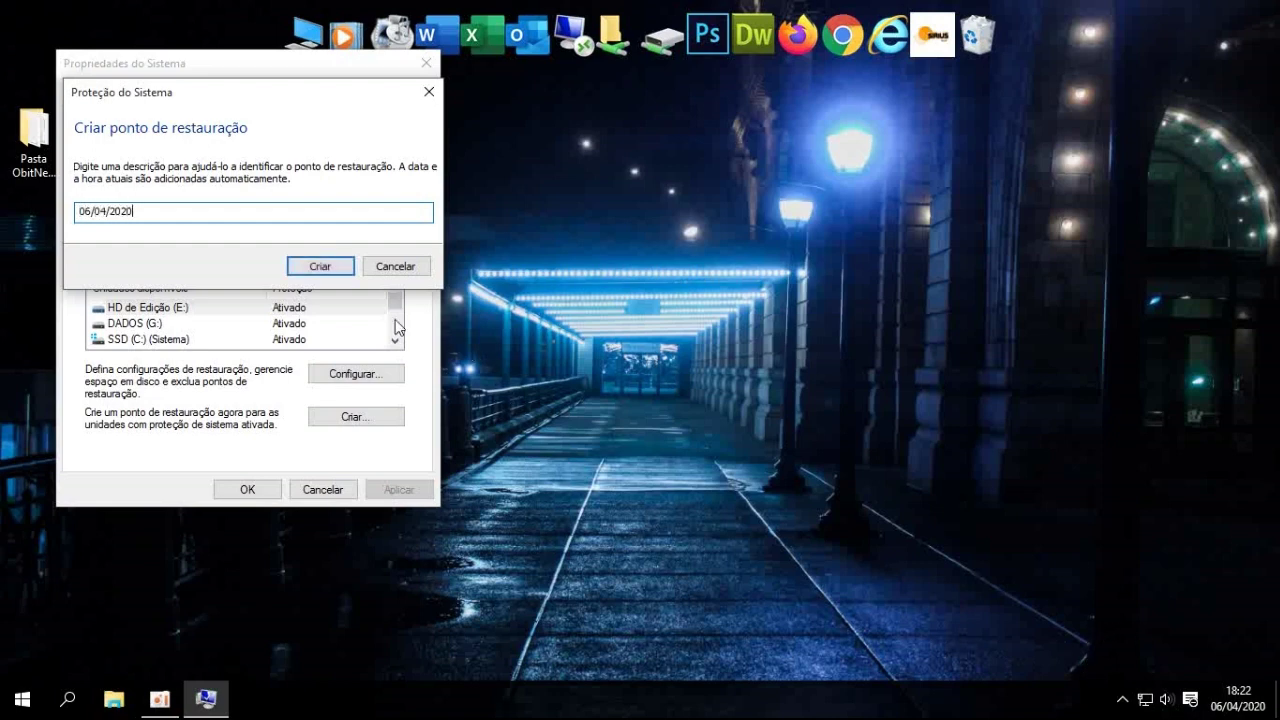
left_click(348, 265)
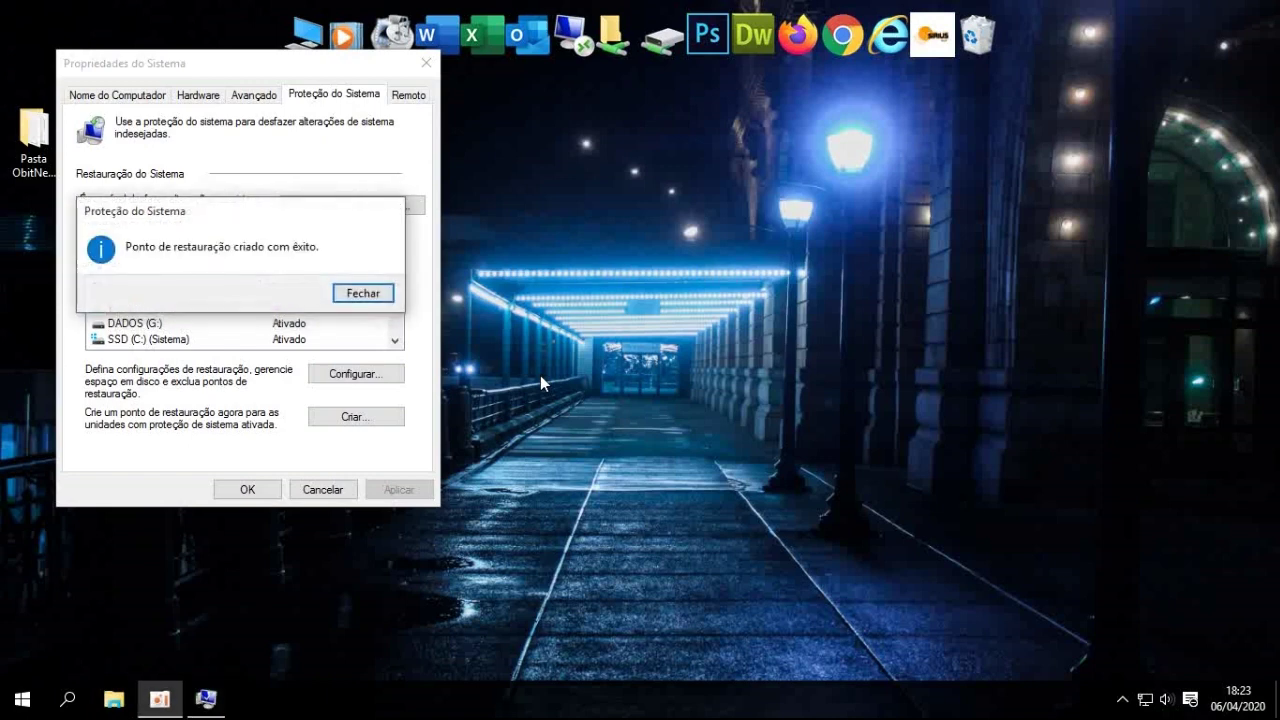
left_click(363, 293)
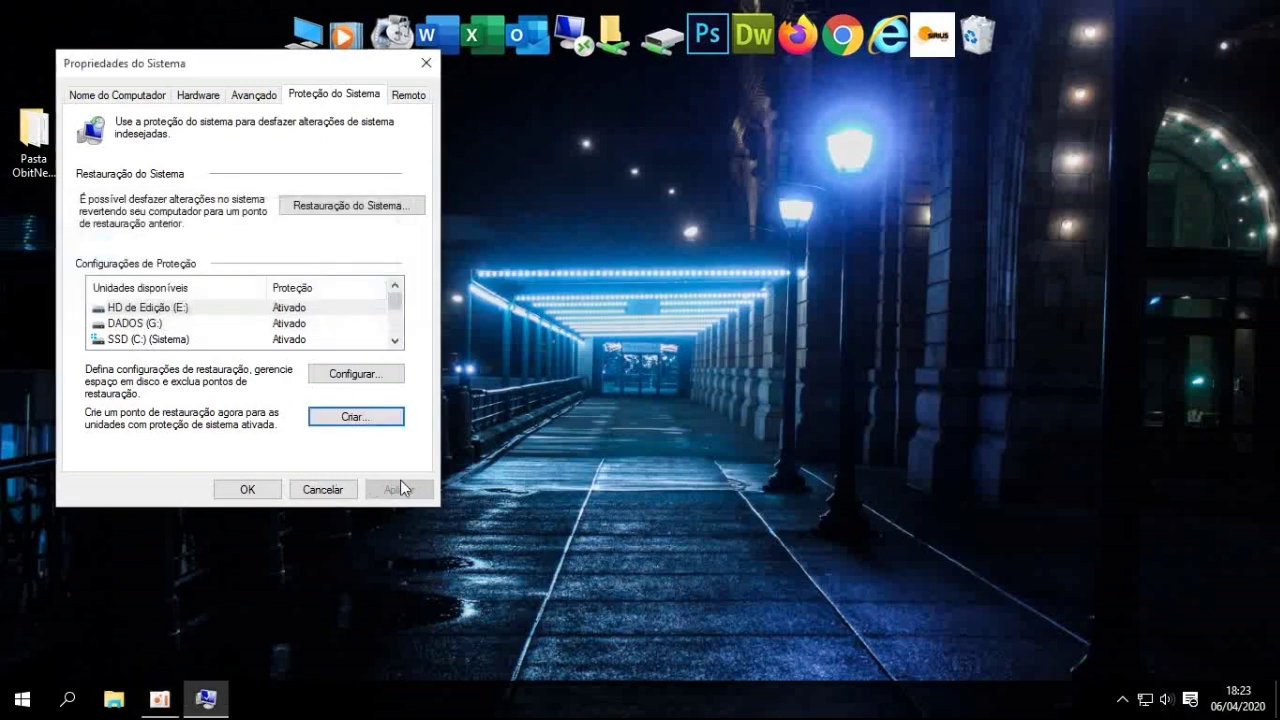
left_click(252, 486)
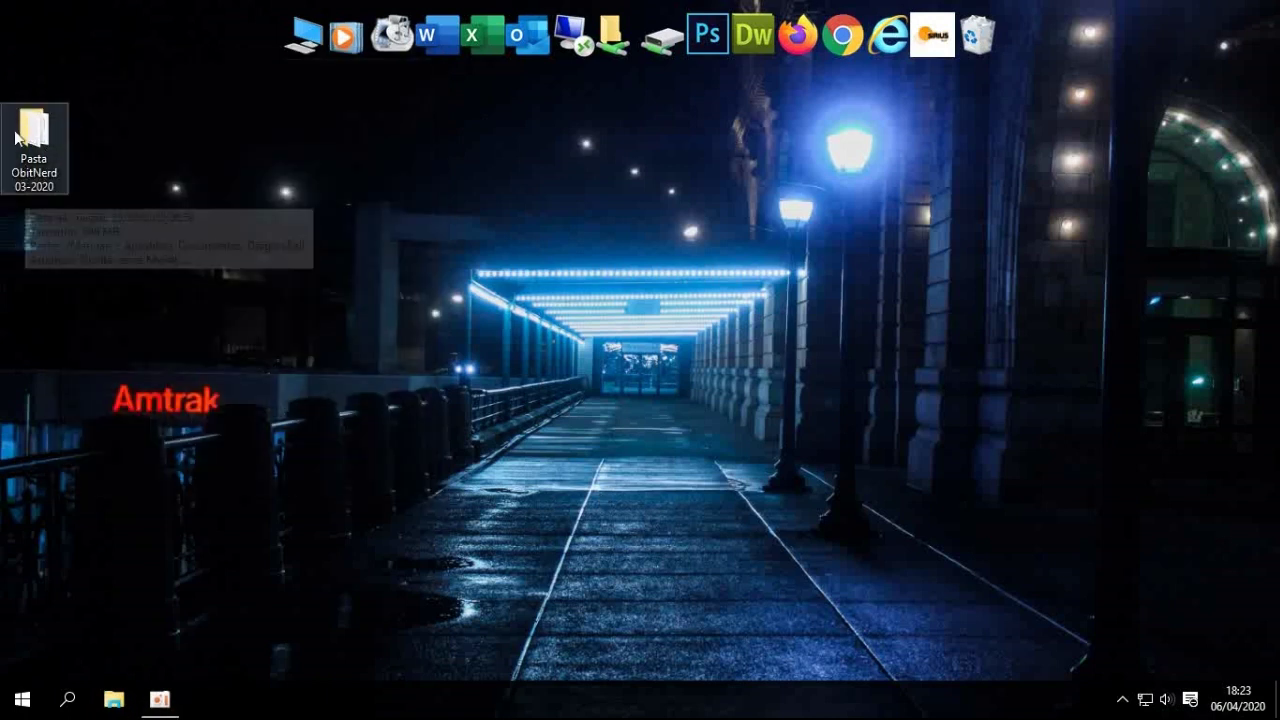
- Open the desktop folder Pasta ObitNerd 03-2020, view the Servidor NO-IP text file and close it
left_click(34, 172)
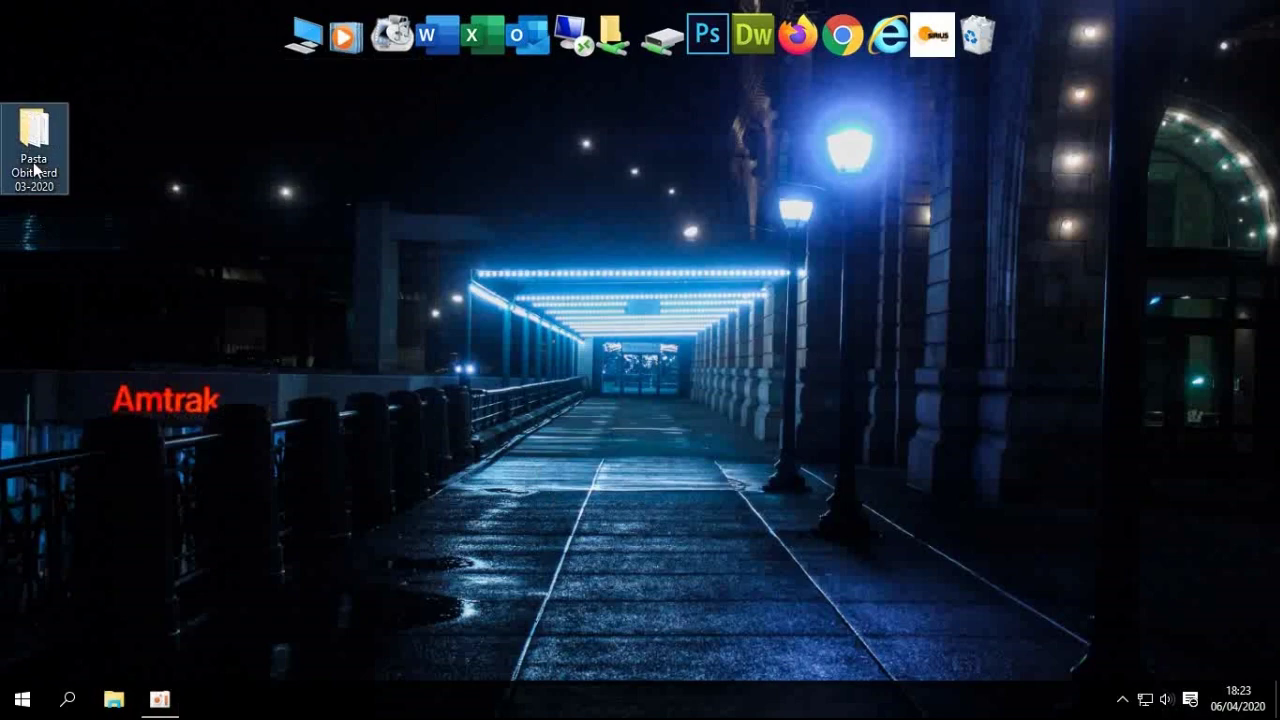
double_click(34, 172)
left_click_drag(817, 80, 705, 117)
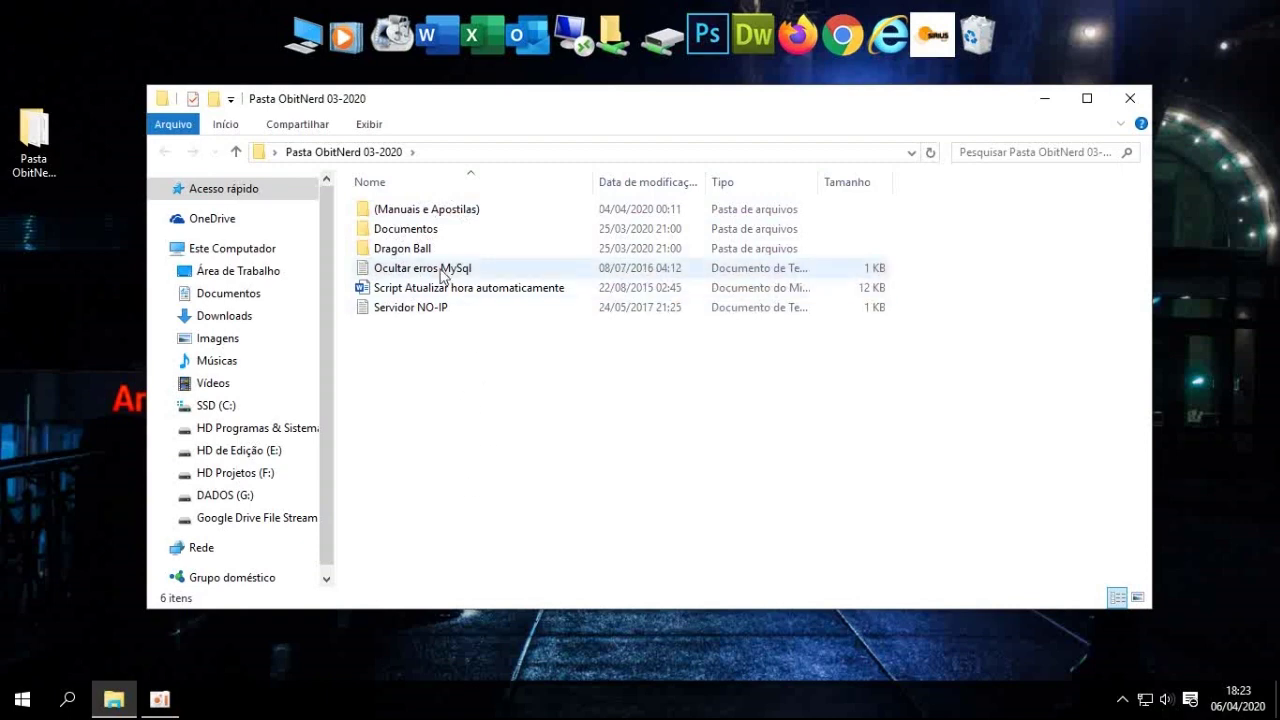
double_click(414, 308)
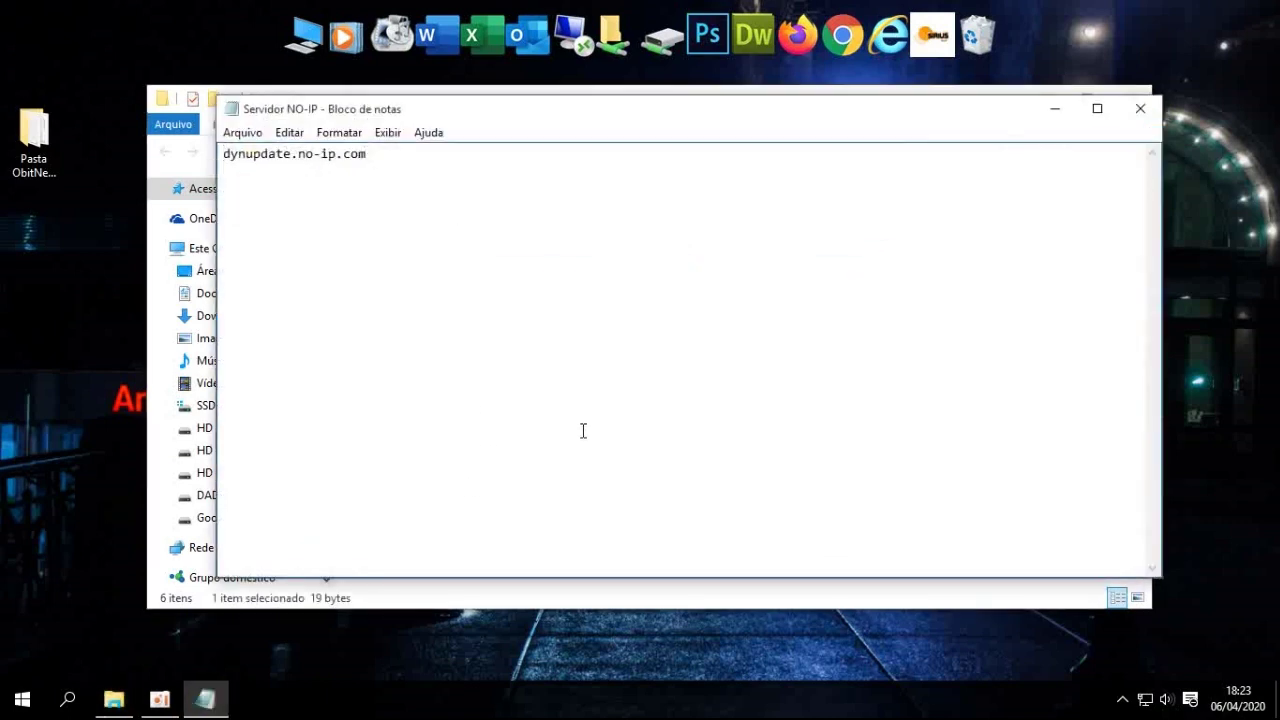
left_click(1131, 92)
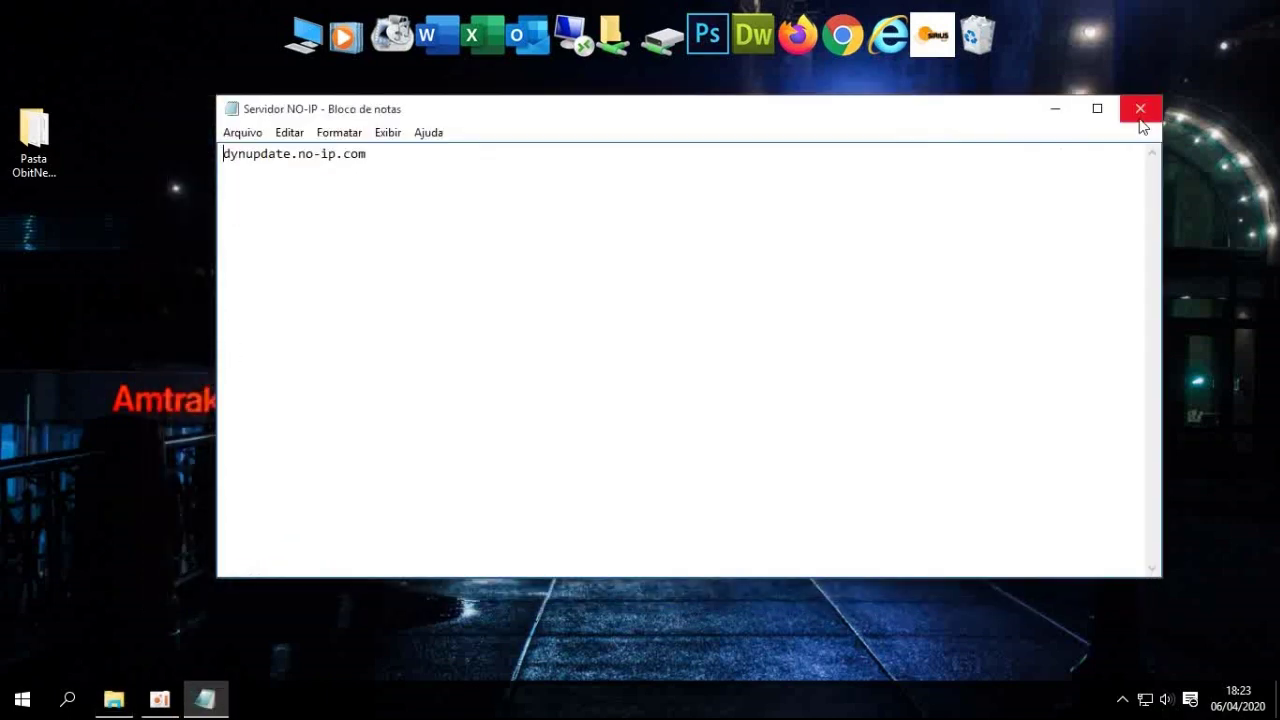
left_click(1140, 108)
- Reopen Pasta ObitNerd 03-2020 and check the contents of the Ocultar erros MySql text file
double_click(30, 150)
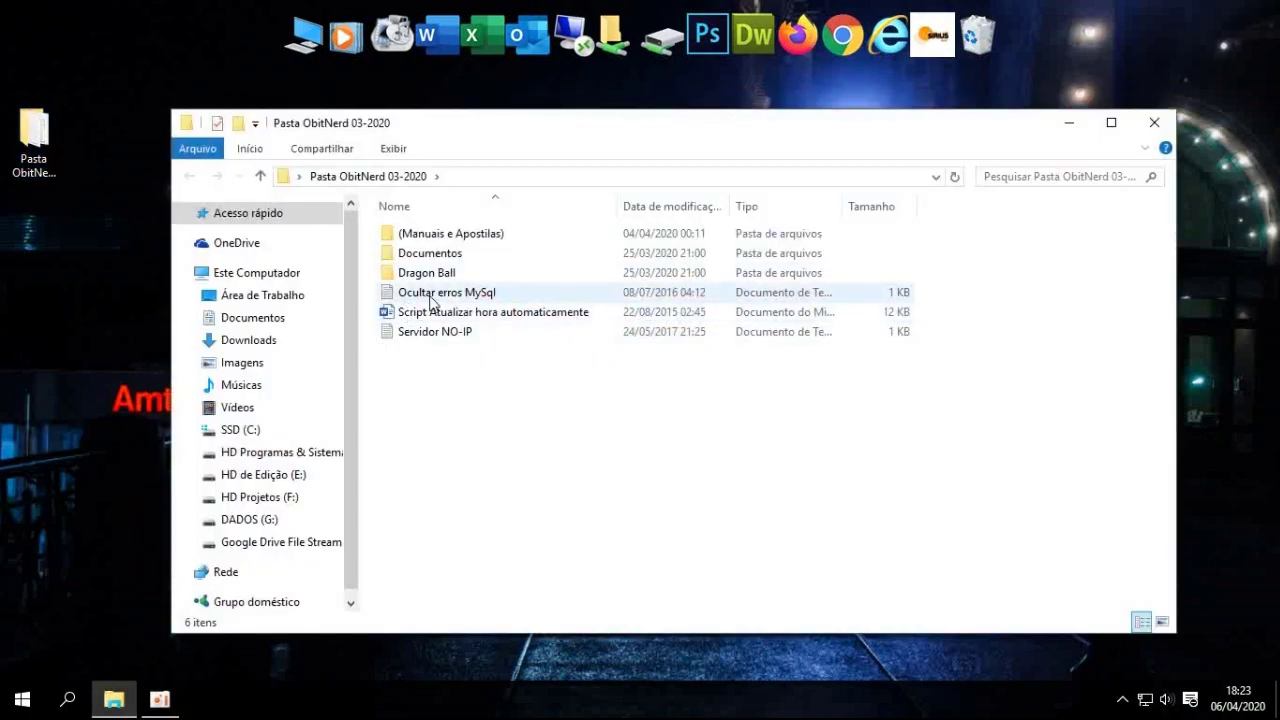
double_click(433, 296)
left_click_drag(394, 225, 222, 150)
left_click(1140, 108)
- Create a new text document named Teste in Pasta ObitNerd 03-2020
right_click(366, 385)
mouse_move(471, 606)
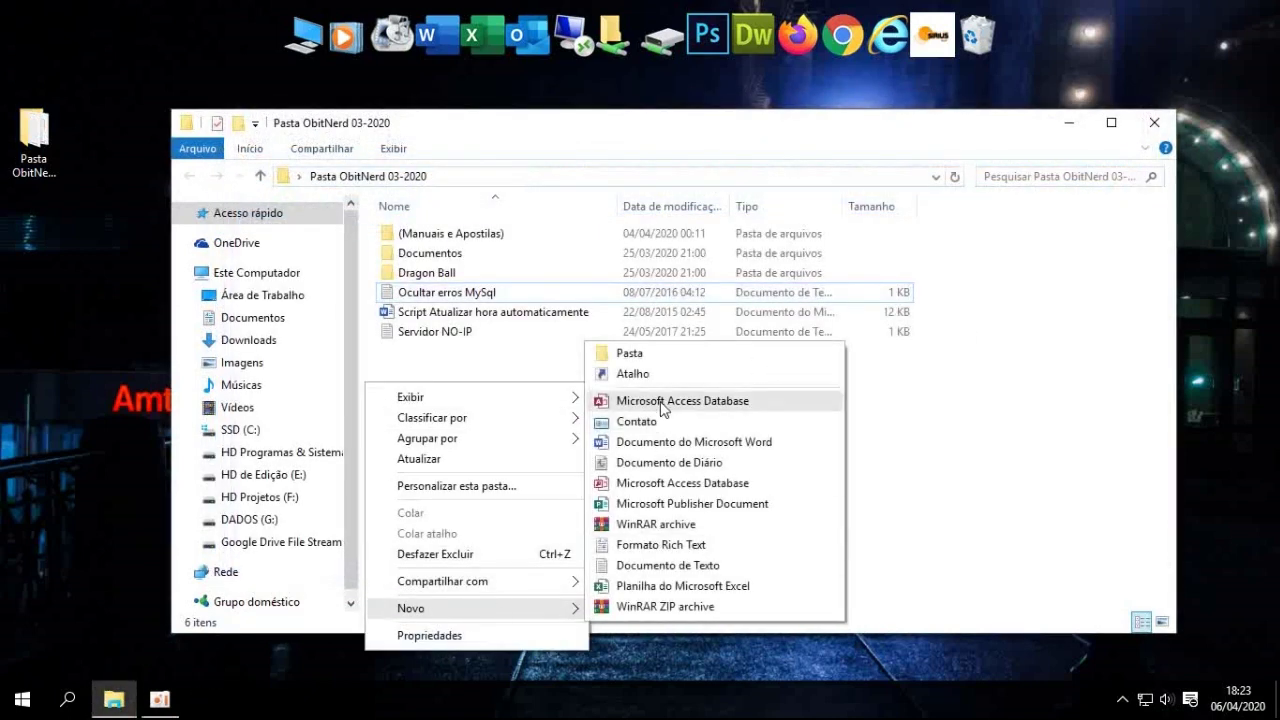
left_click(645, 565)
type("T")
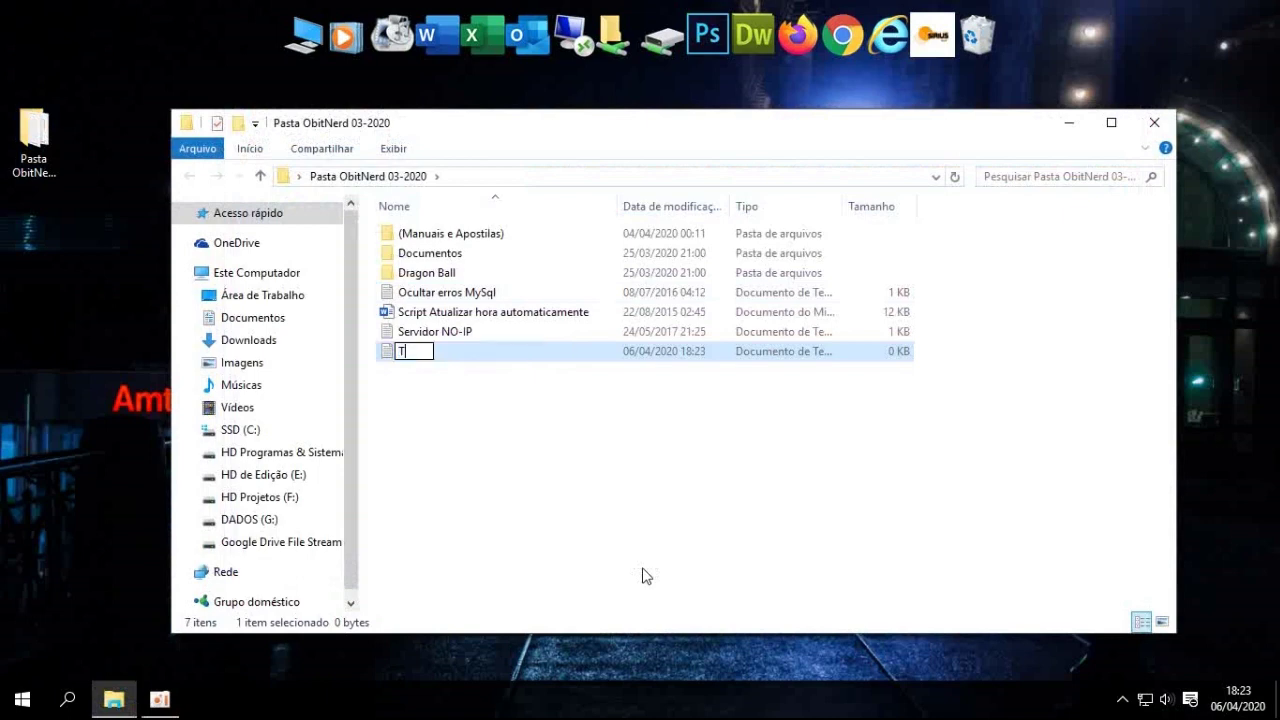
type("este")
left_click(572, 522)
- Add the line "Teste" below the existing text in the Servidor NO-IP file and close it
double_click(416, 332)
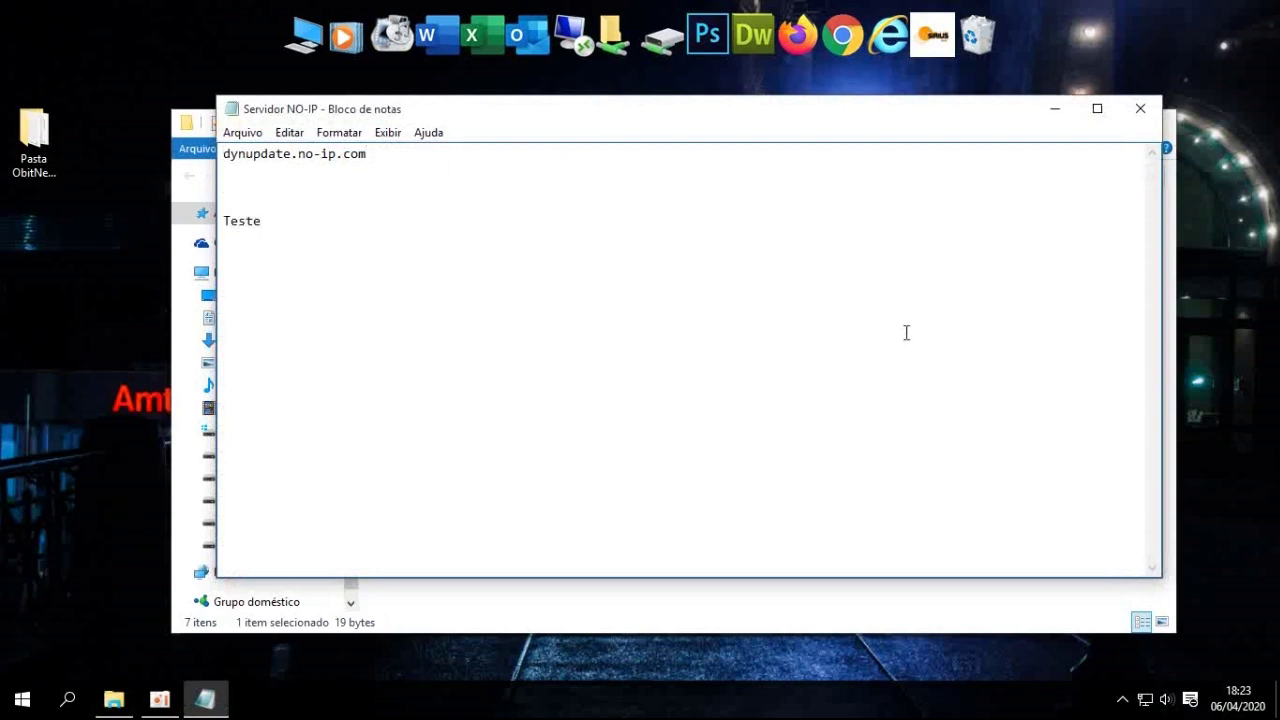
left_click(1139, 109)
left_click(567, 377)
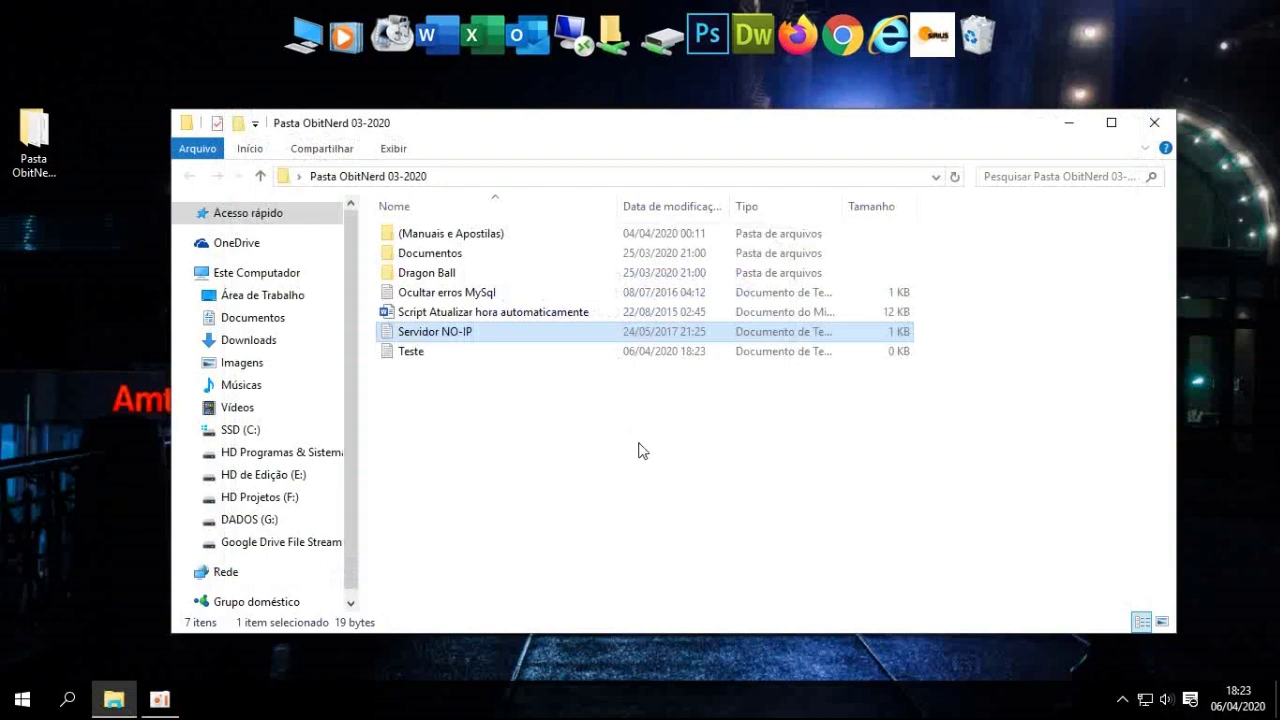
- Delete the Servidor NO-IP text file from Pasta ObitNerd 03-2020 and close the folder
left_click(642, 450)
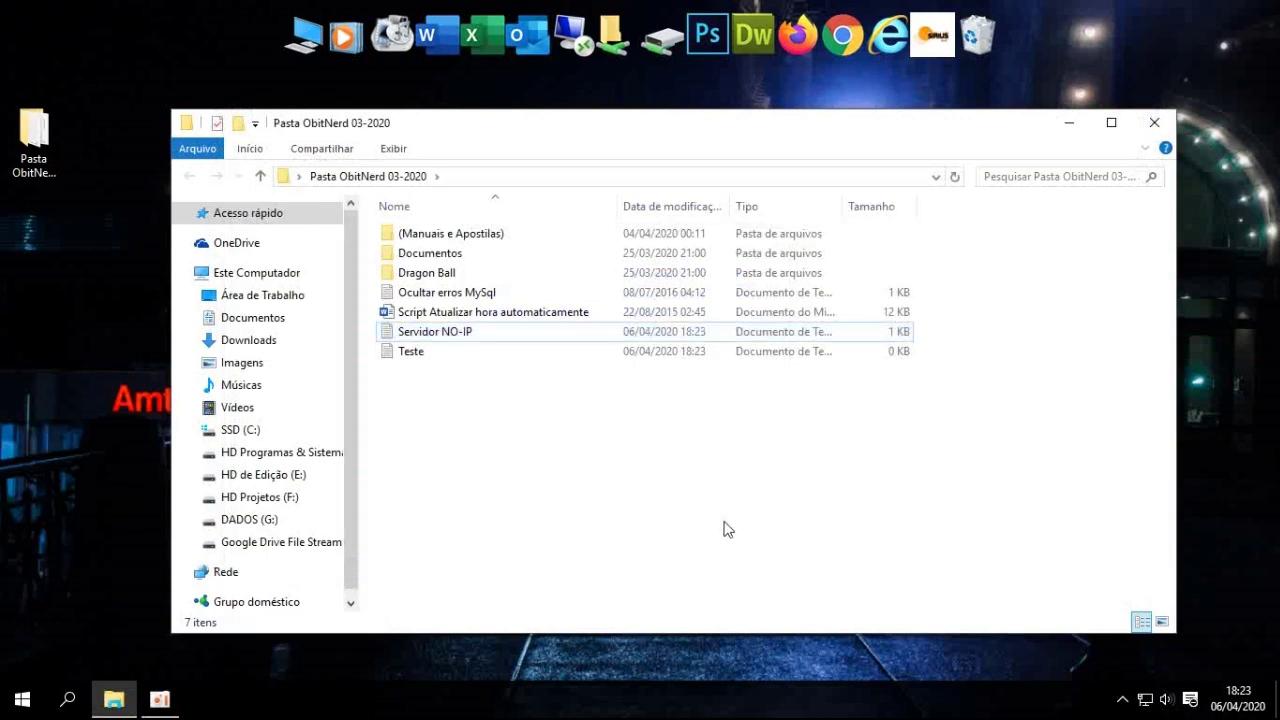
left_click_drag(642, 130, 658, 128)
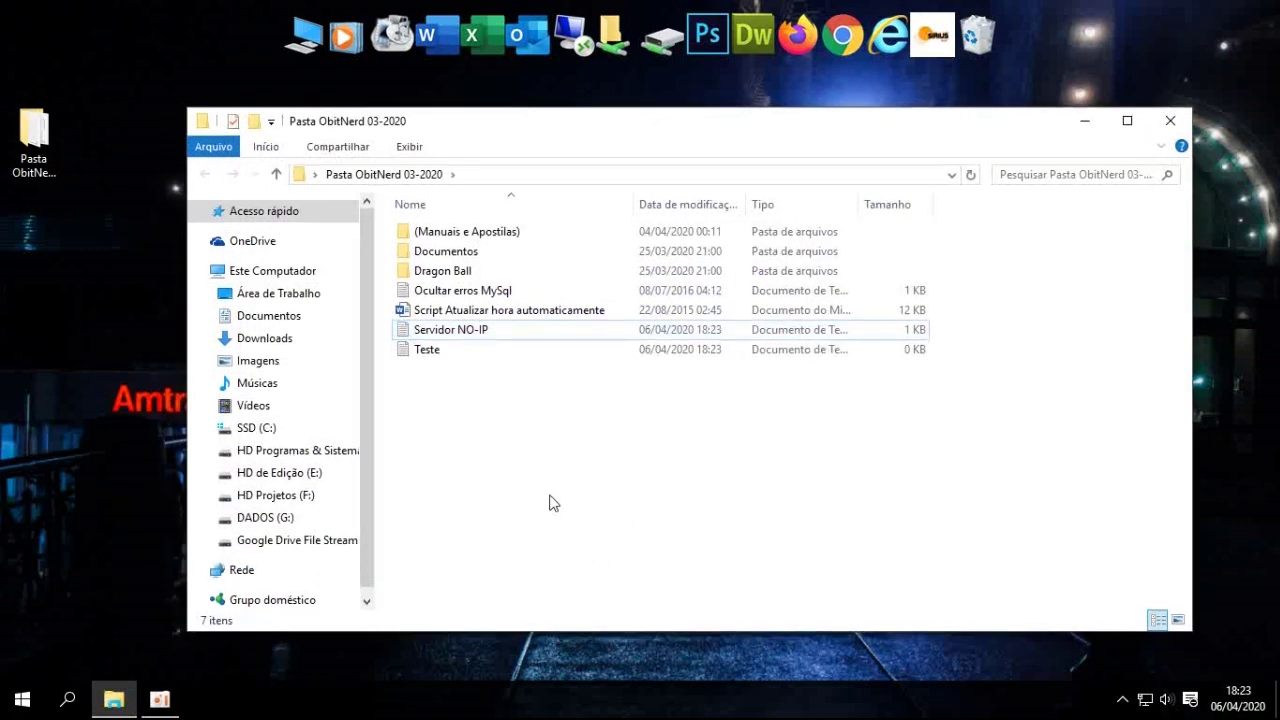
left_click(455, 333)
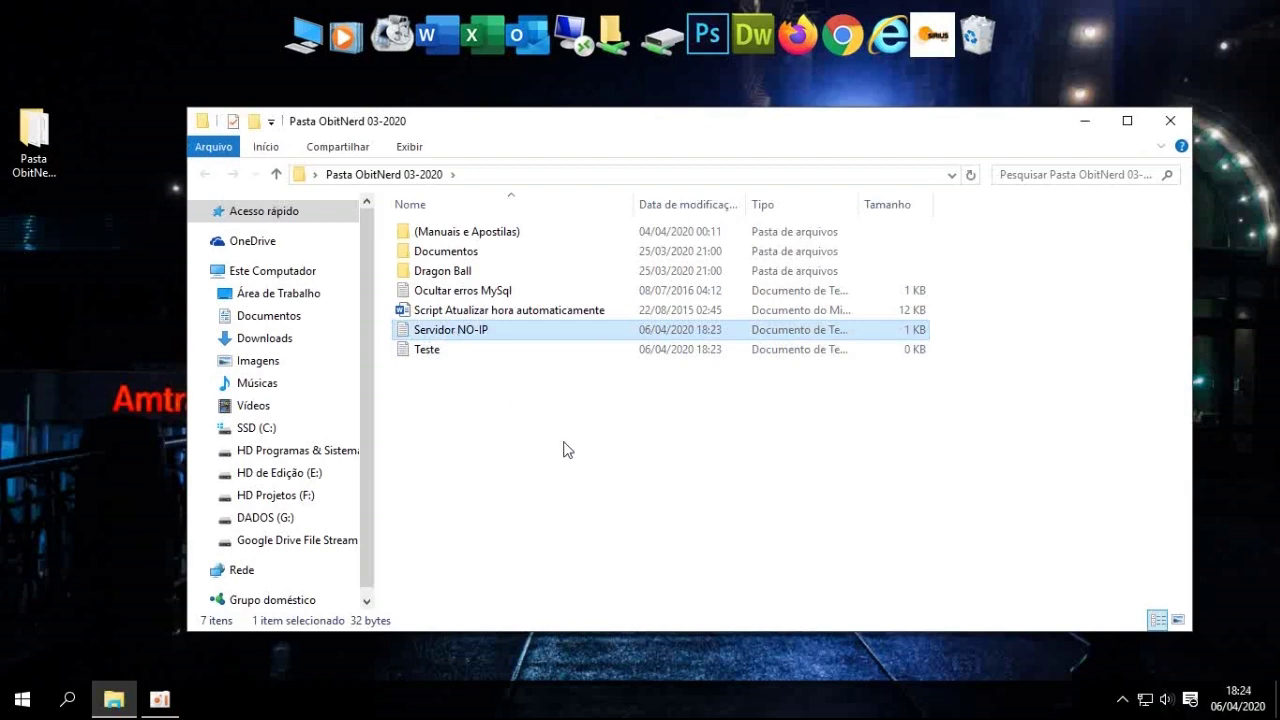
left_click(427, 352)
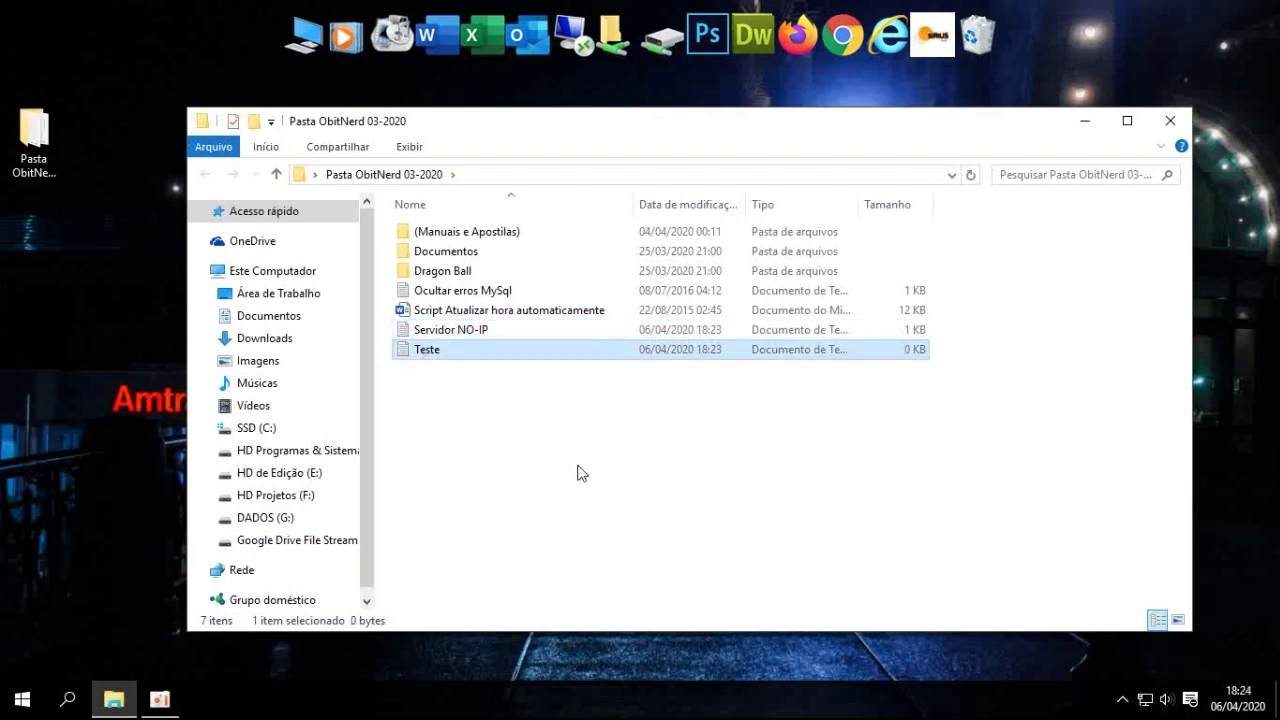
left_click(465, 330)
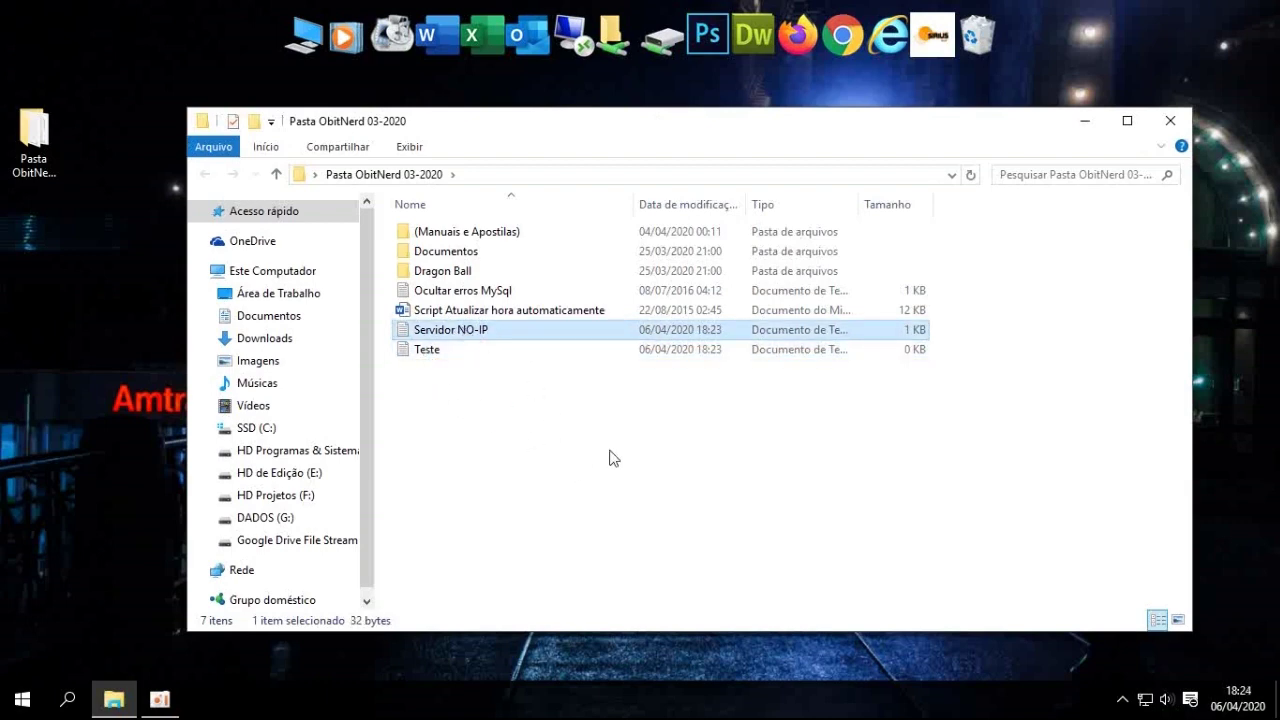
key("Delete")
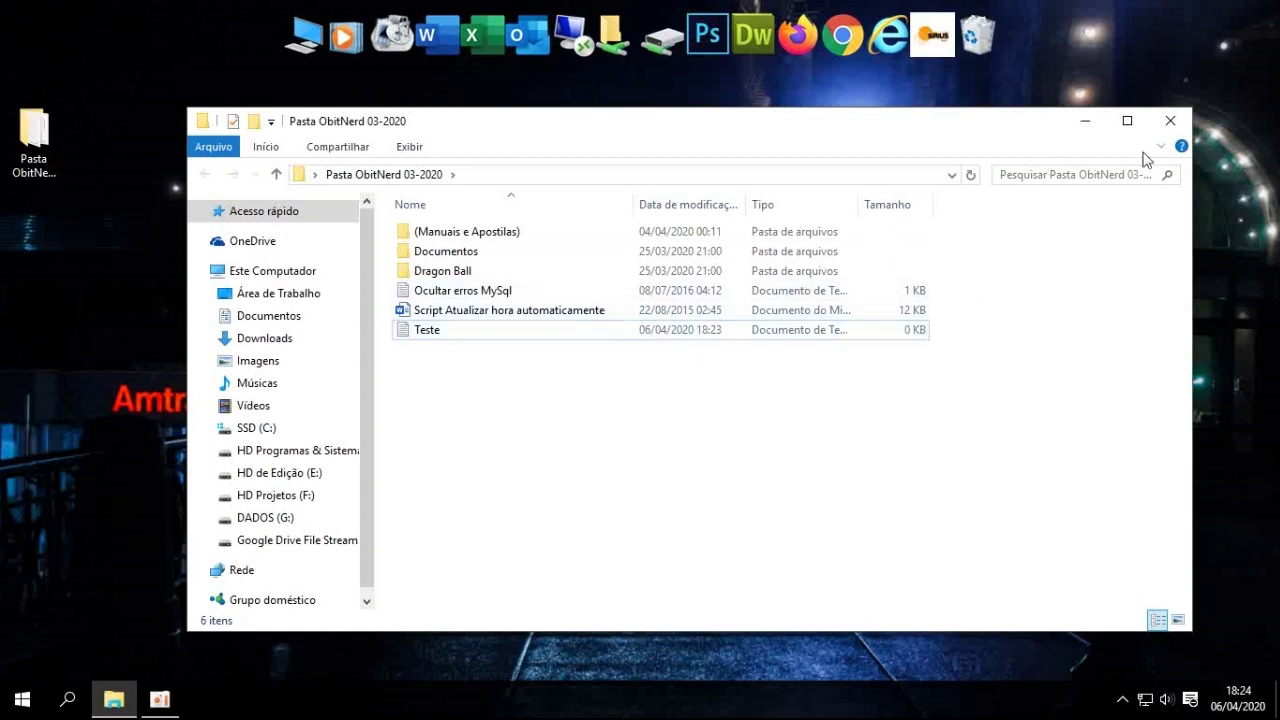
left_click(1170, 120)
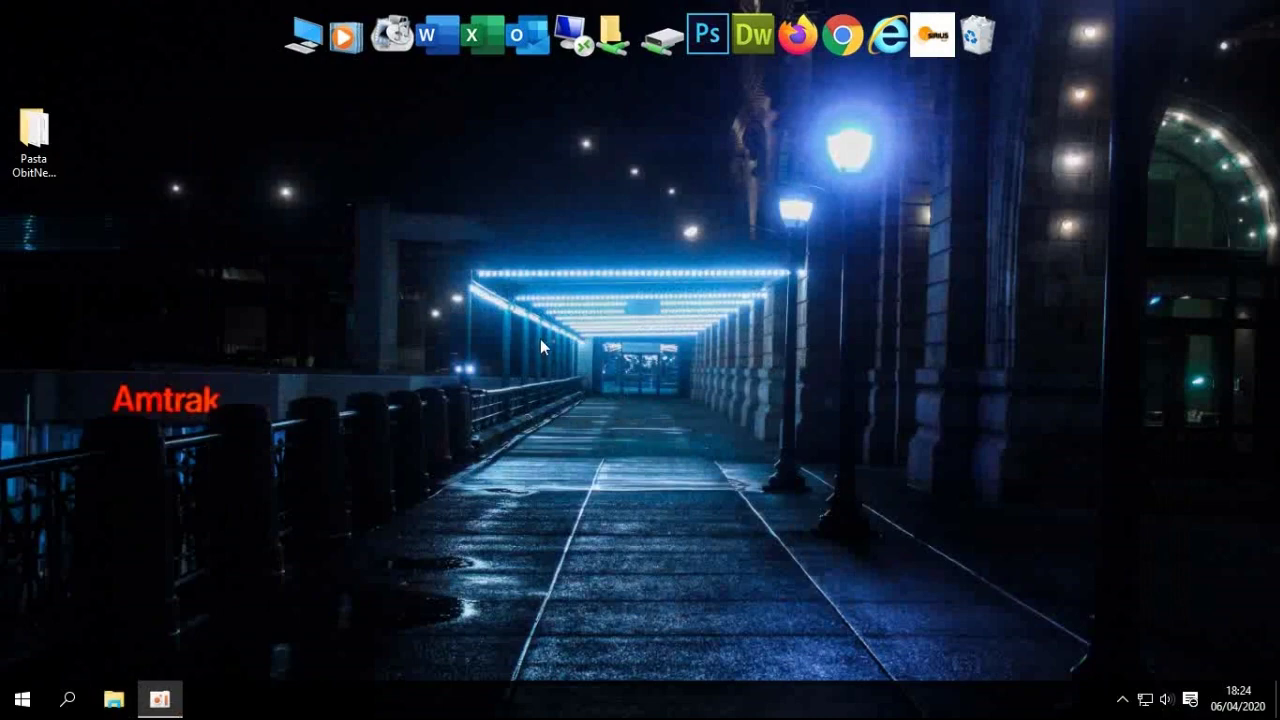
- Reopen Pasta ObitNerd 03-2020 from the desktop and dock its window to half of the screen, keeping the desktop folder icon accessible
double_click(35, 148)
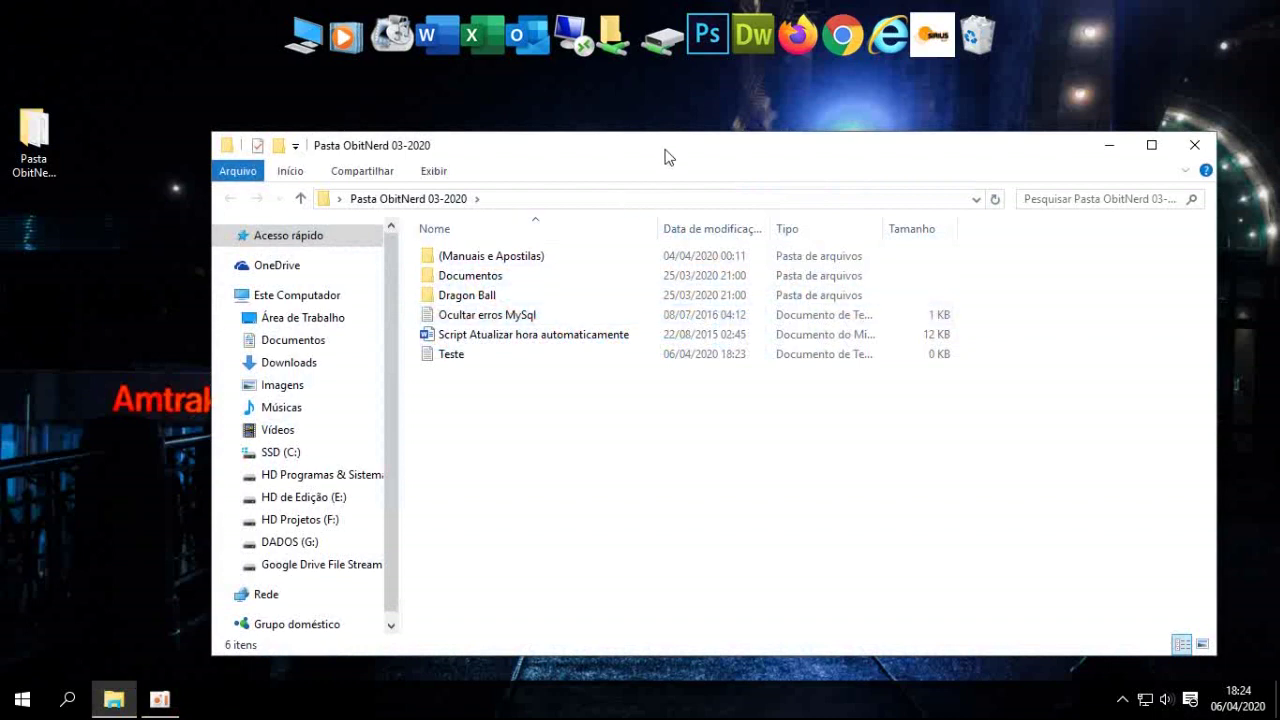
left_click_drag(666, 154, 628, 113)
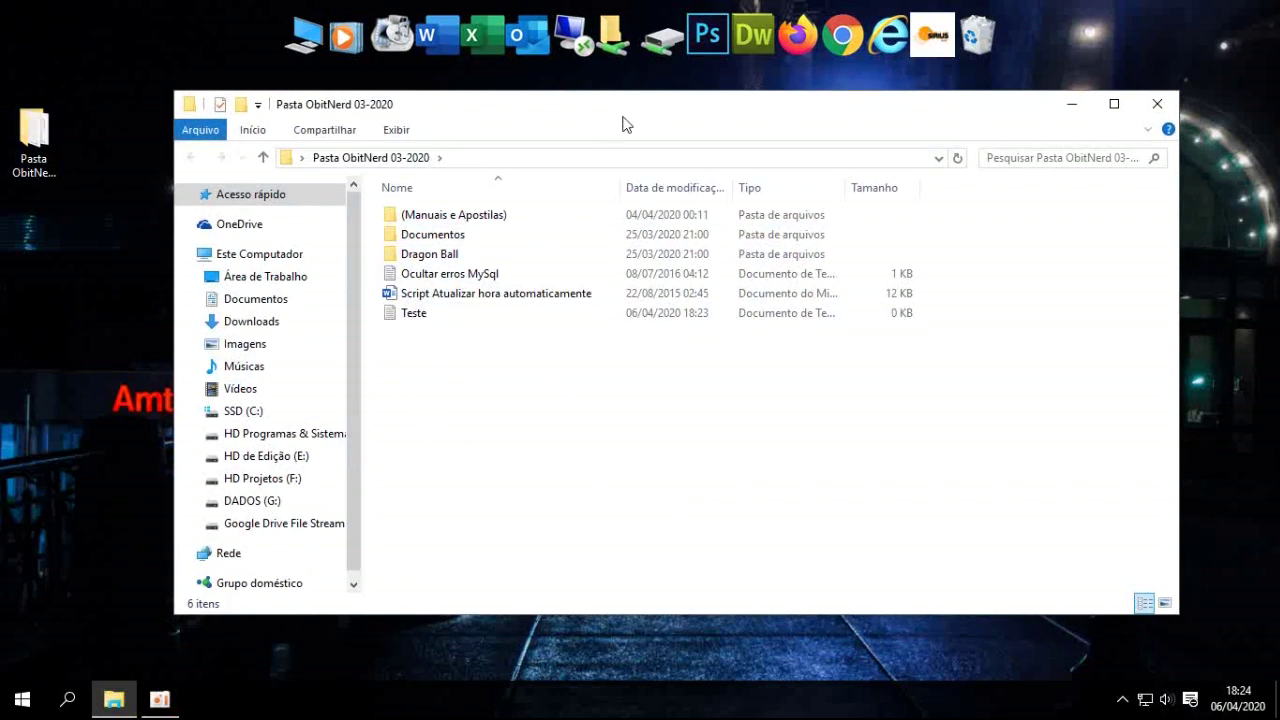
left_click_drag(740, 103, 1278, 166)
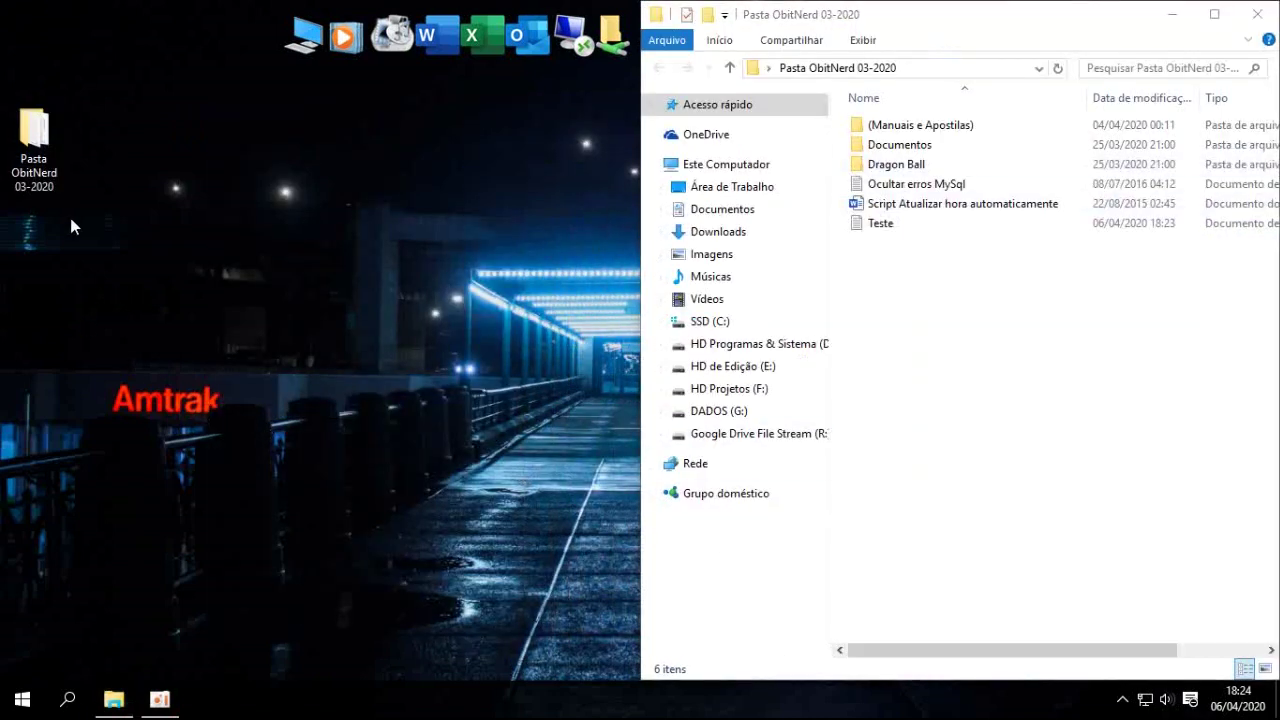
right_click(35, 141)
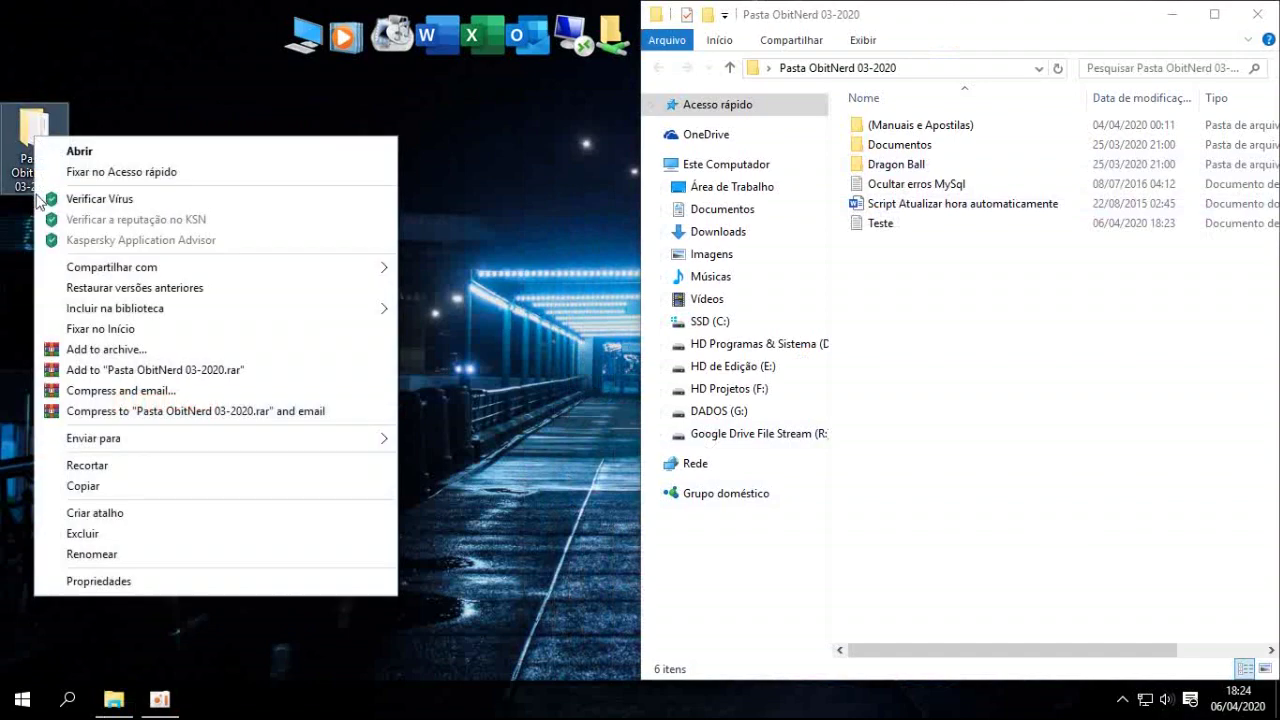
left_click(114, 581)
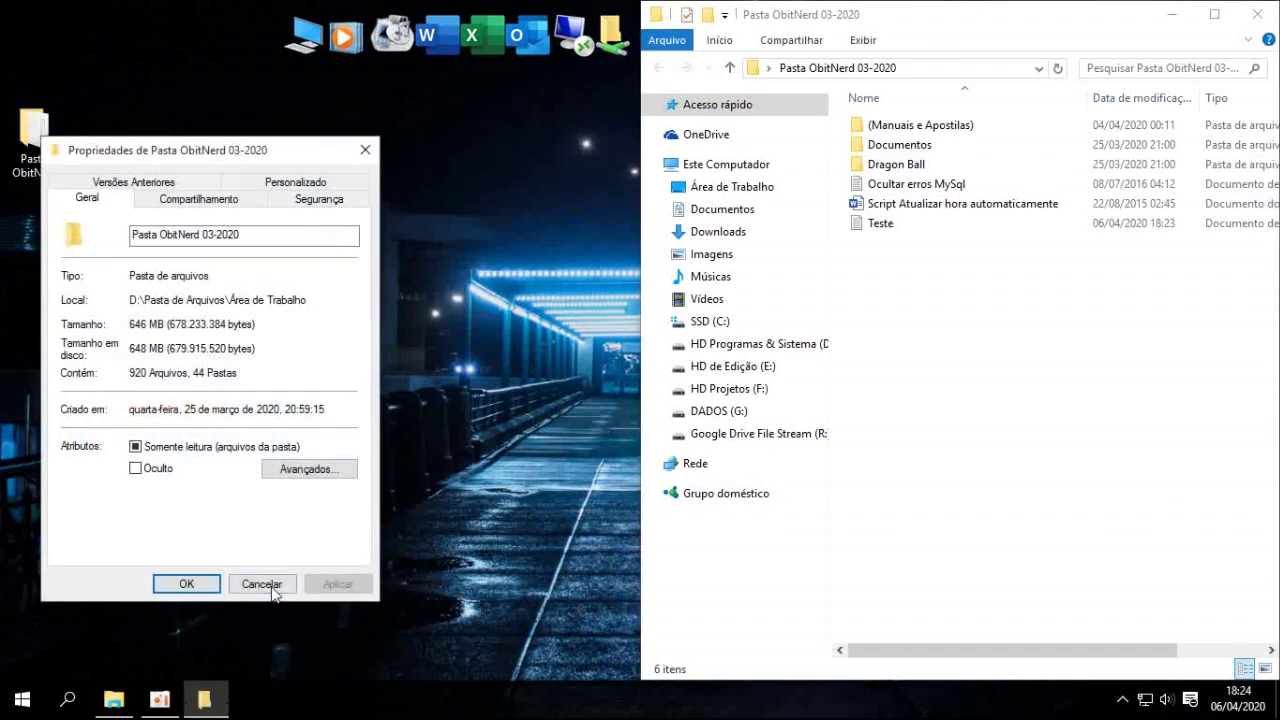
left_click(264, 584)
- Open the 06/04/2020 18:23 previous version of Pasta ObitNerd 03-2020 and dock it side by side with the current folder
right_click(31, 129)
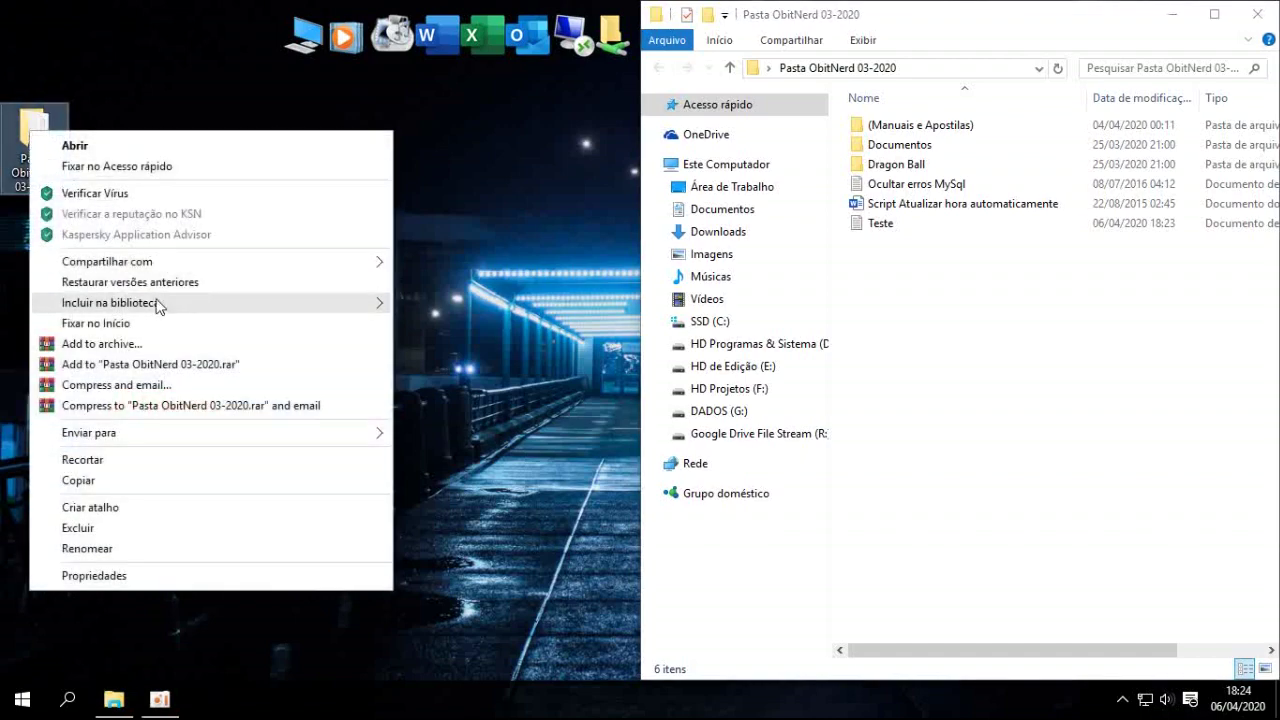
left_click(163, 284)
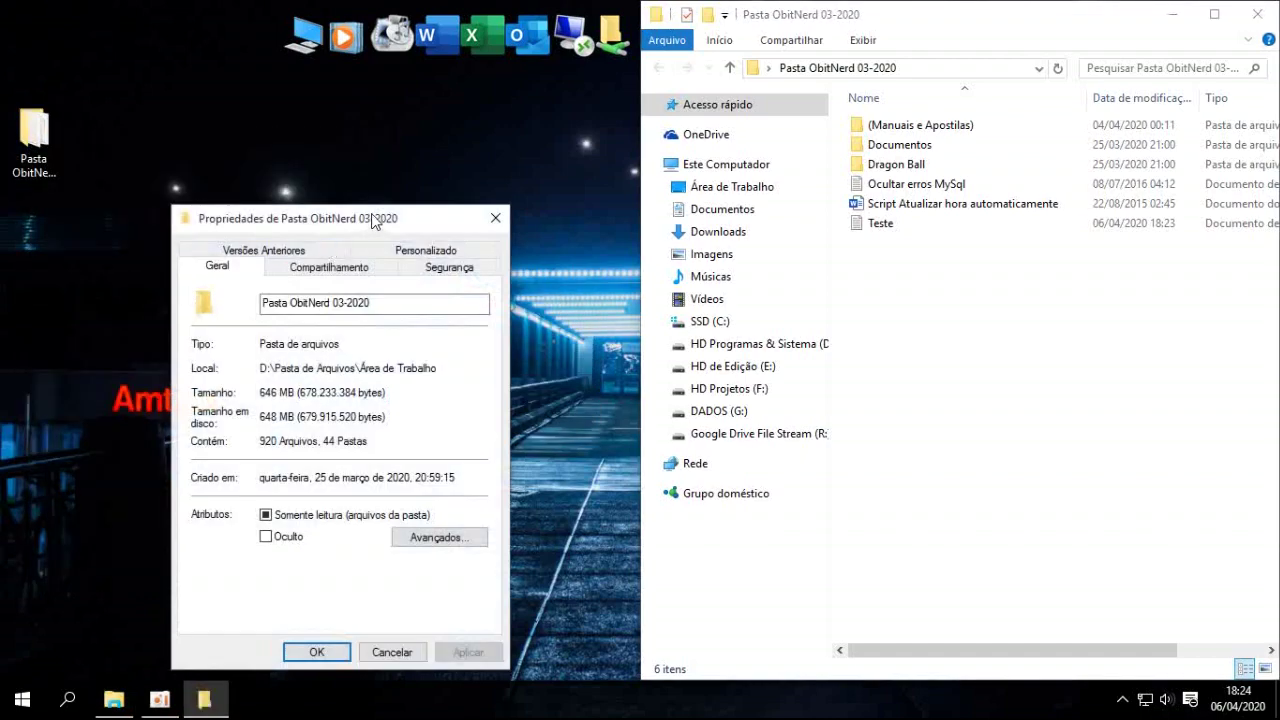
left_click_drag(373, 220, 395, 178)
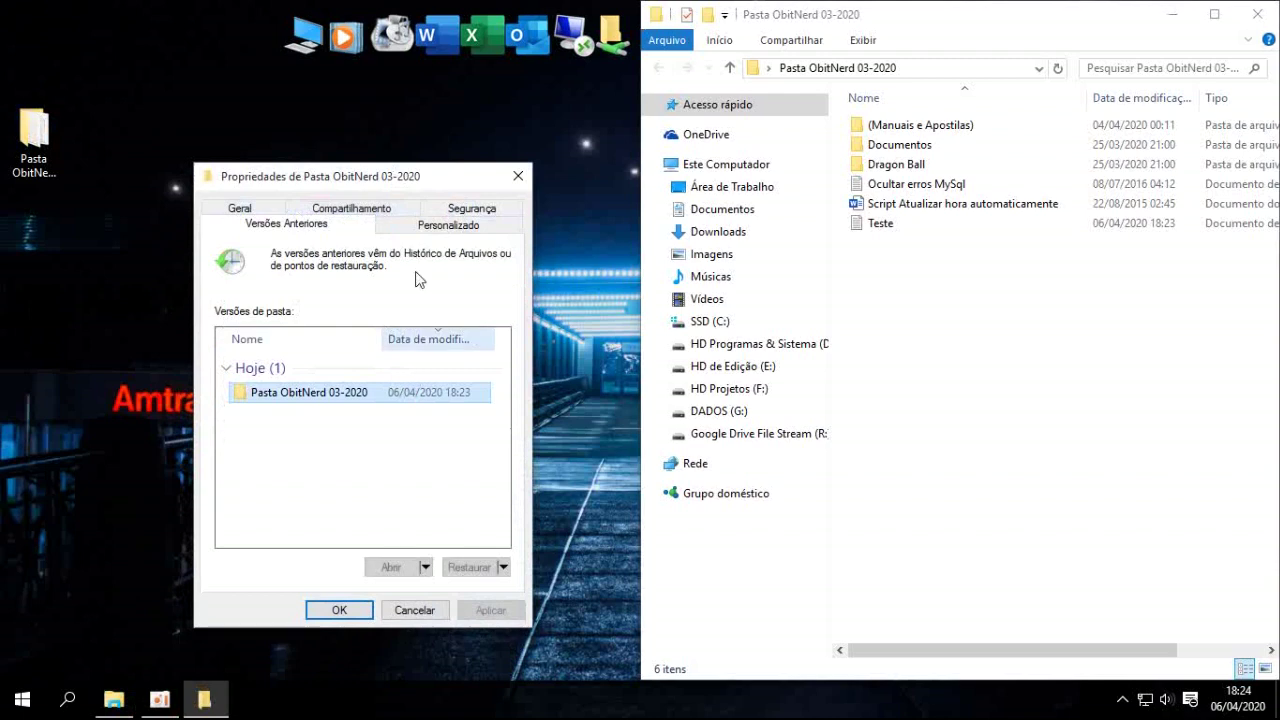
left_click_drag(406, 172, 442, 154)
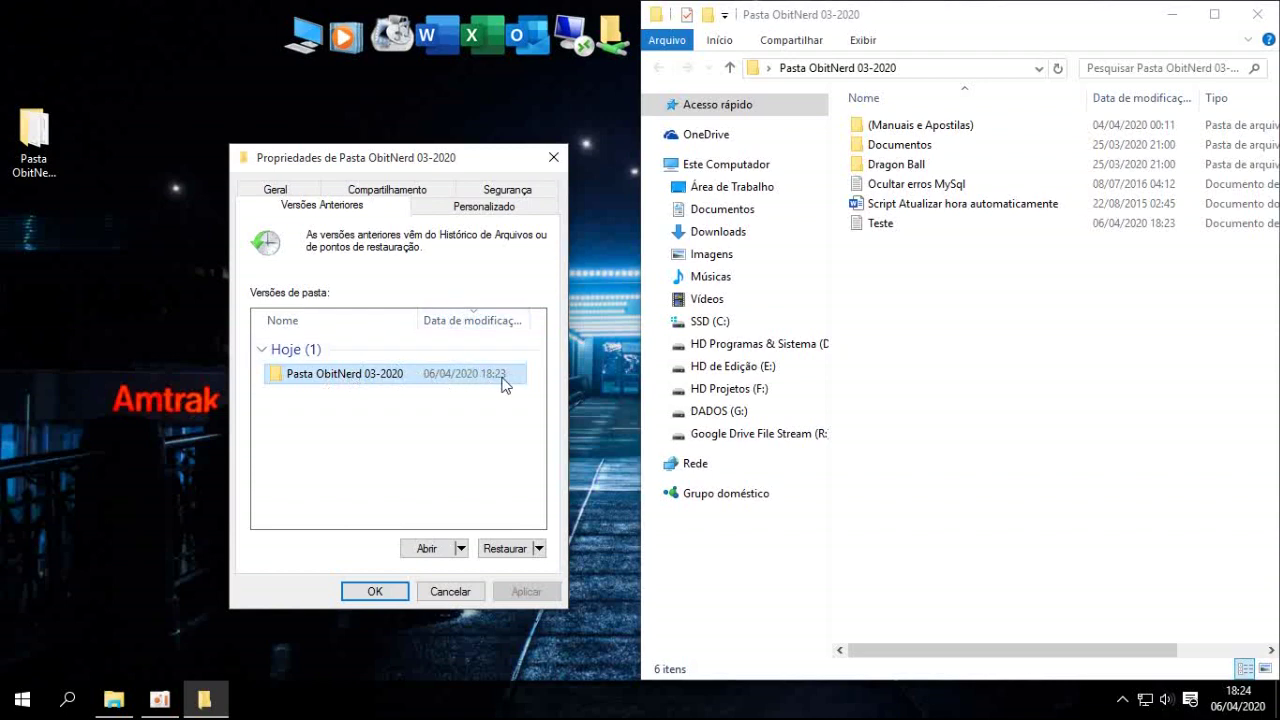
double_click(350, 376)
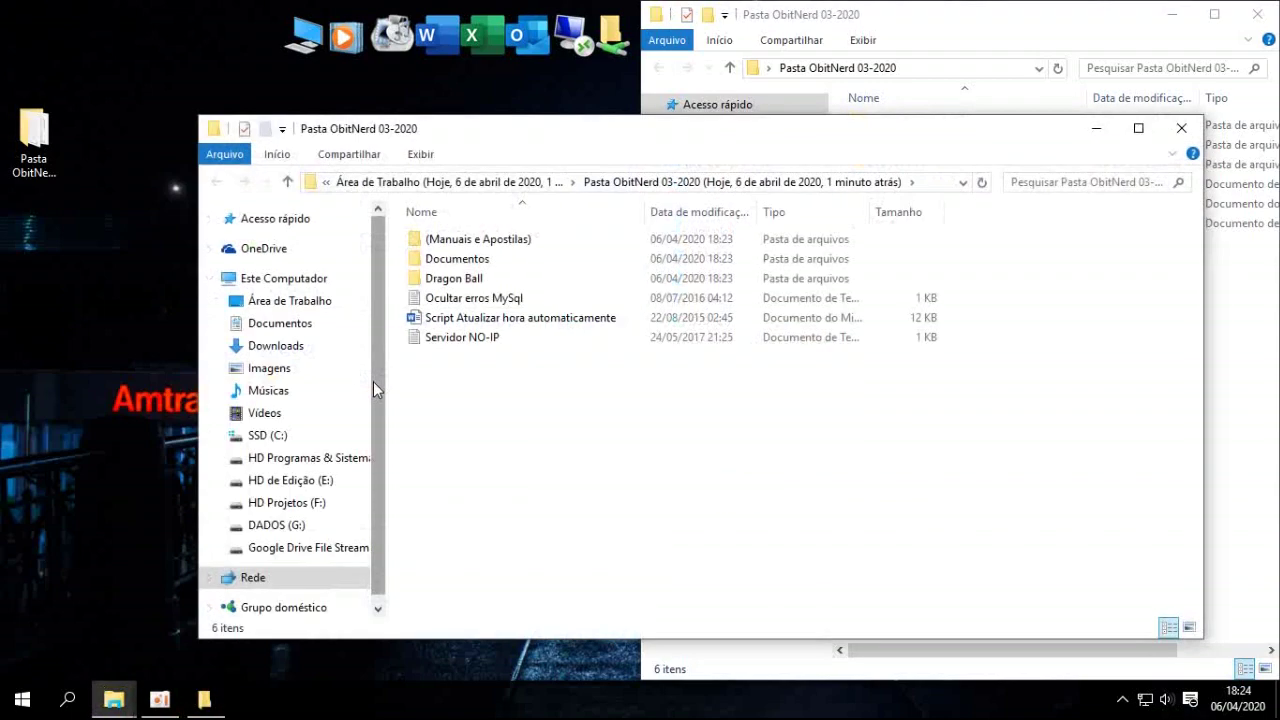
left_click_drag(918, 142, 2, 140)
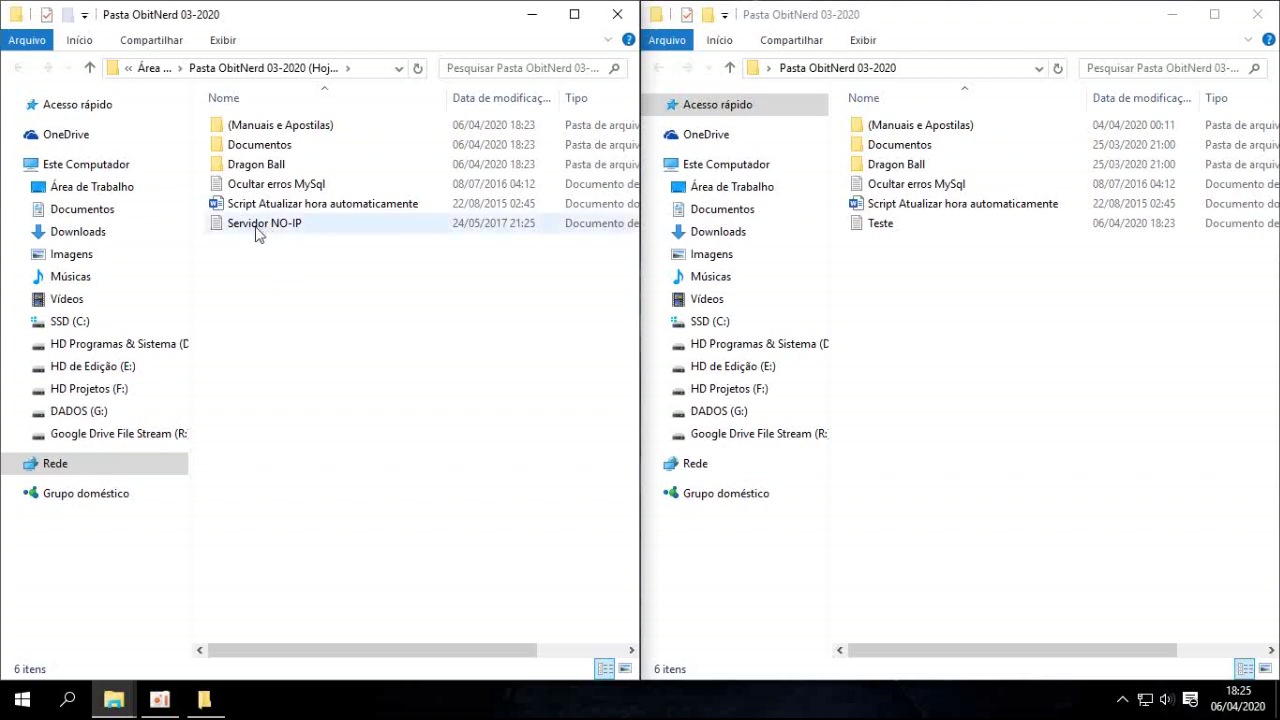
- View the contents of the Servidor NO-IP file in the previous version and close it
double_click(258, 228)
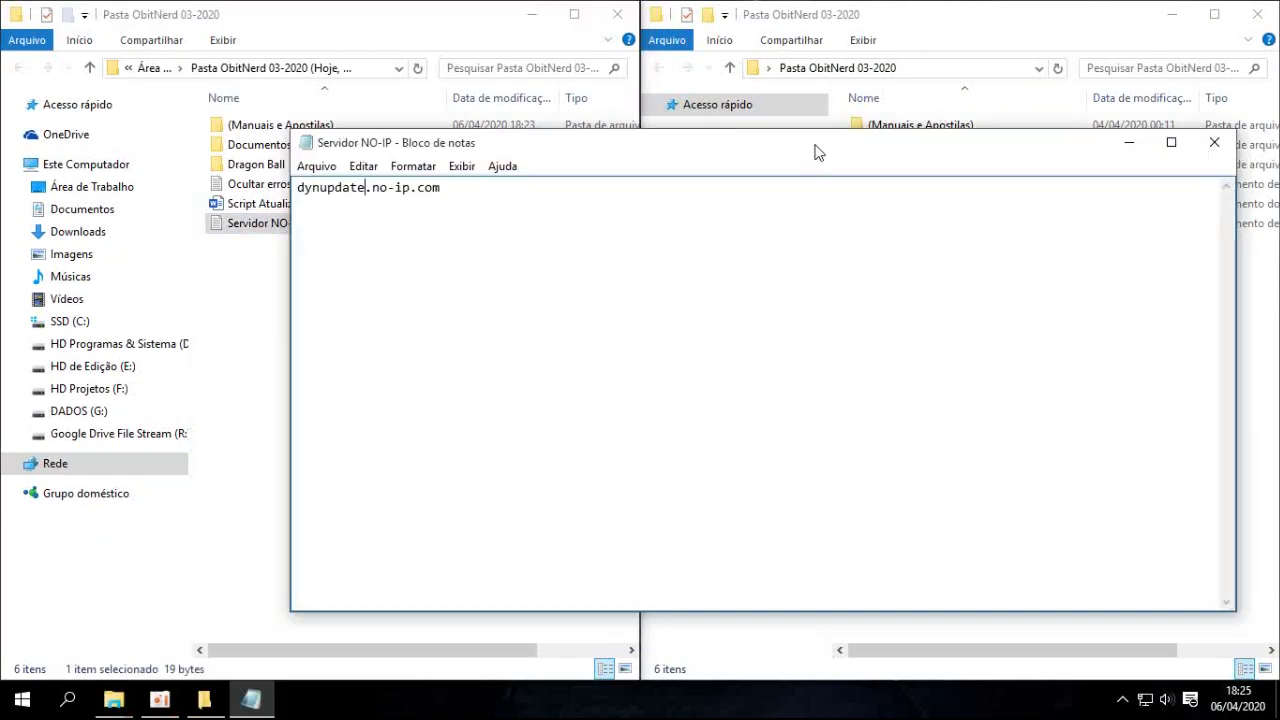
left_click(366, 240)
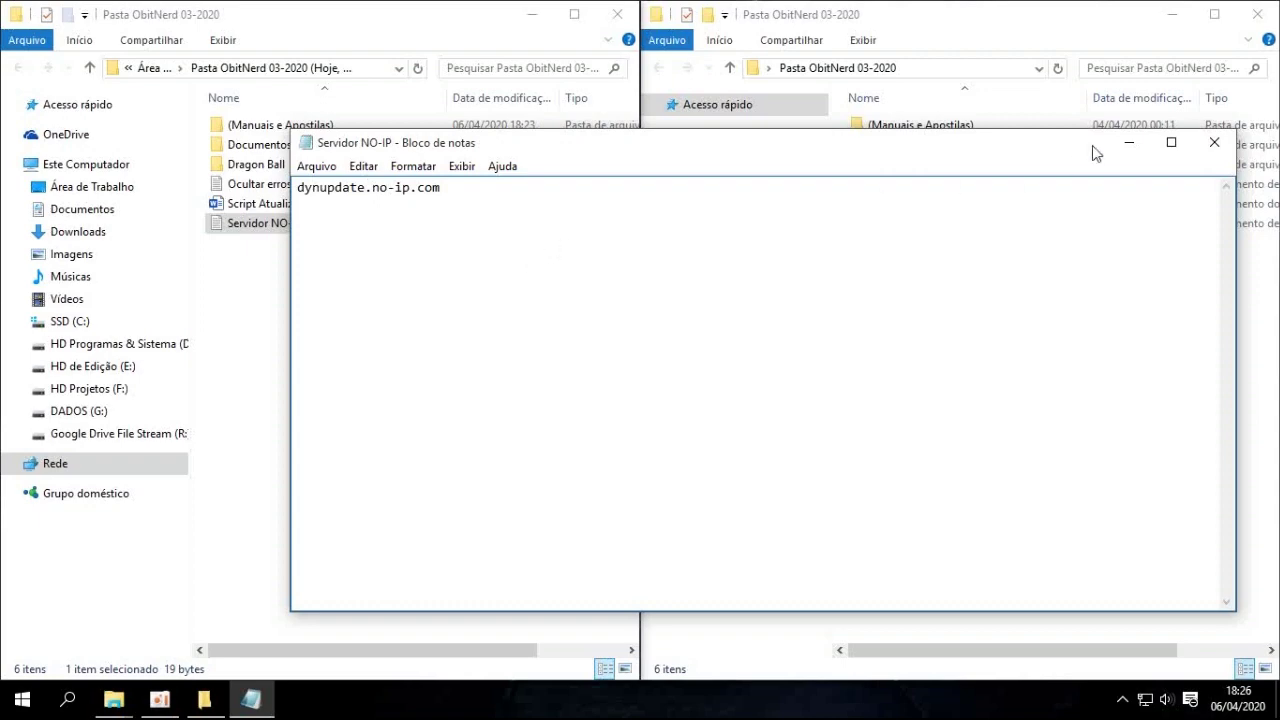
left_click(1214, 142)
- Close the previous-version and current folder windows, and dismiss the folder's properties without changes
left_click_drag(430, 20, 922, 58)
left_click(1110, 49)
left_click_drag(1000, 14, 605, 74)
left_click(1030, 80)
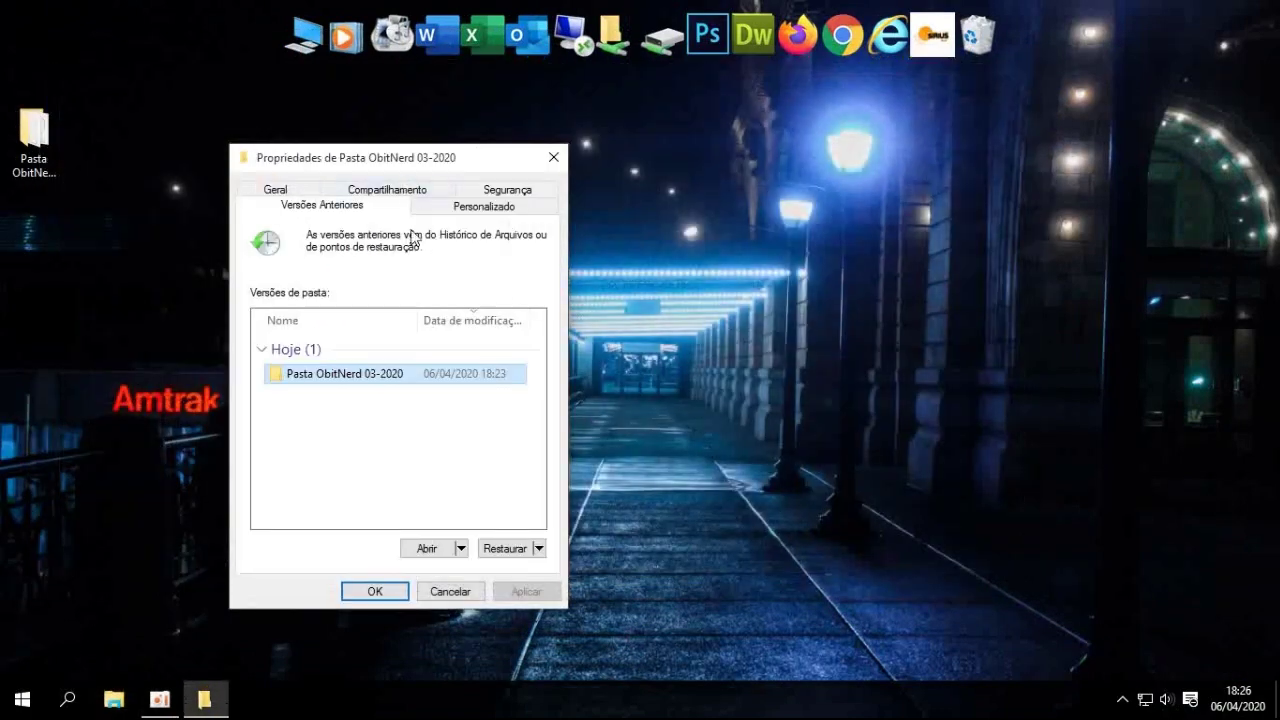
left_click_drag(470, 165, 519, 151)
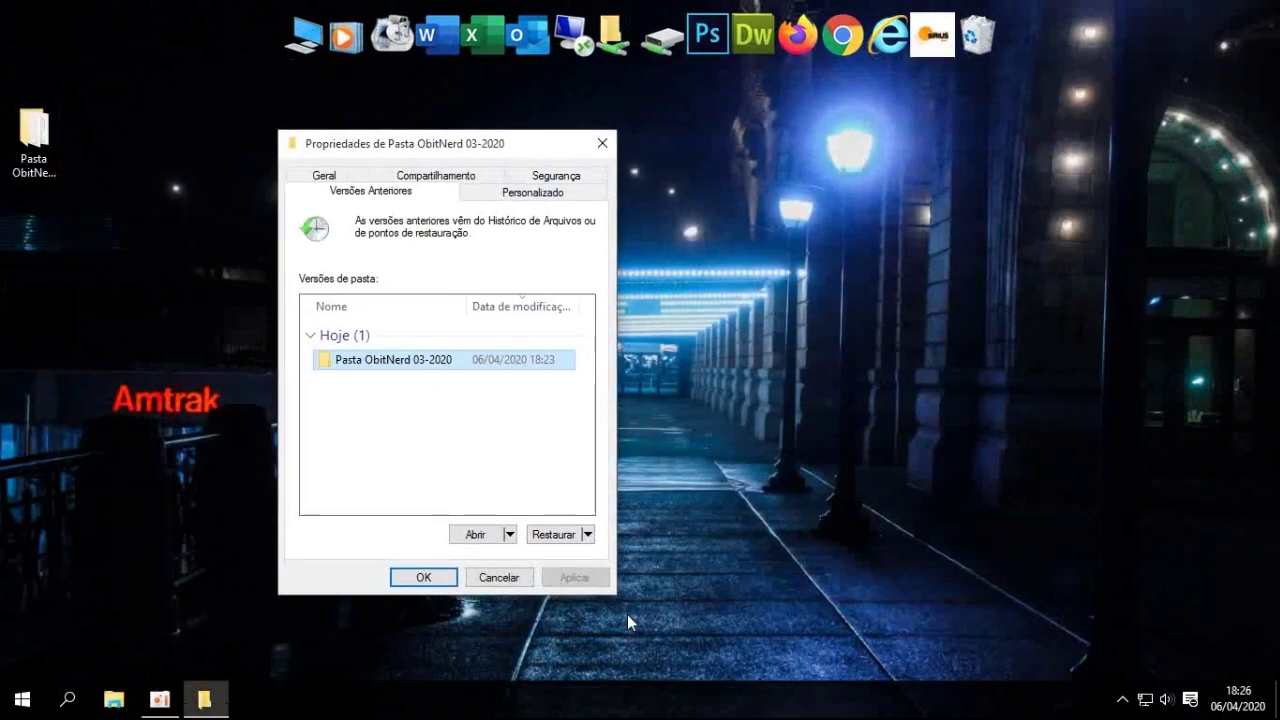
left_click(498, 577)
- Reopen the current Pasta ObitNerd 03-2020 to check which files it holds, and close it
double_click(59, 173)
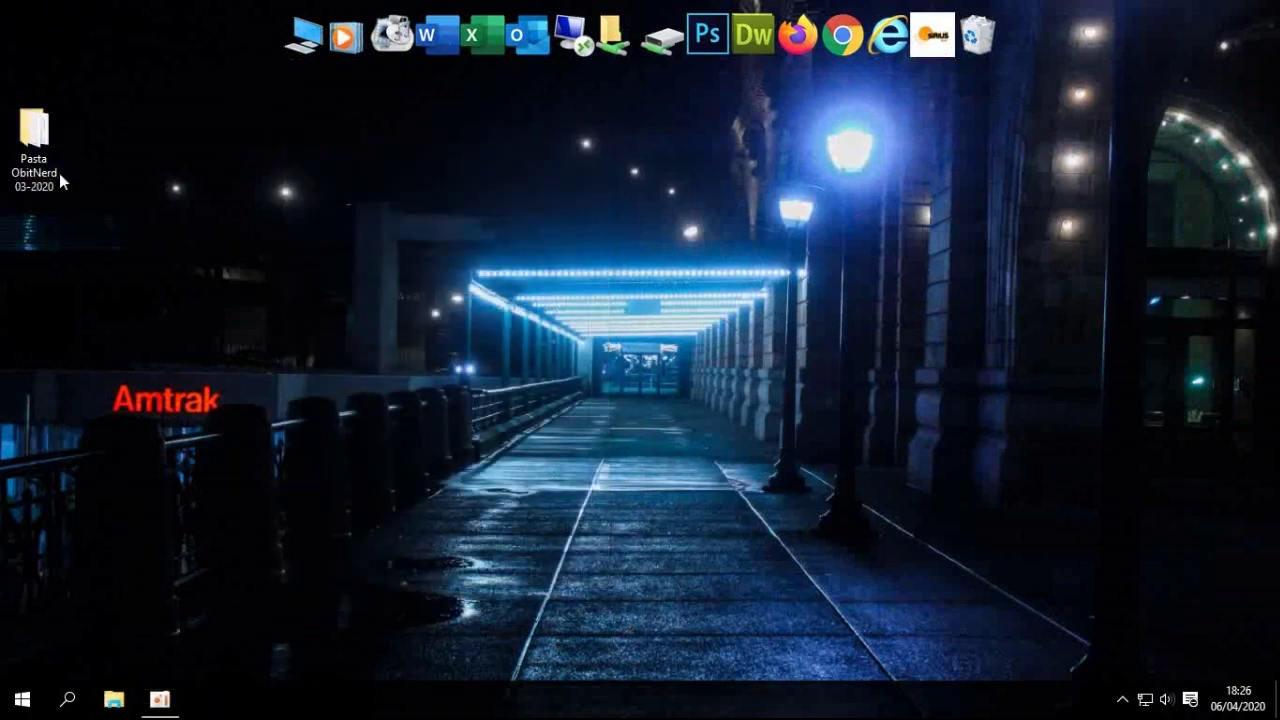
left_click_drag(622, 102, 754, 88)
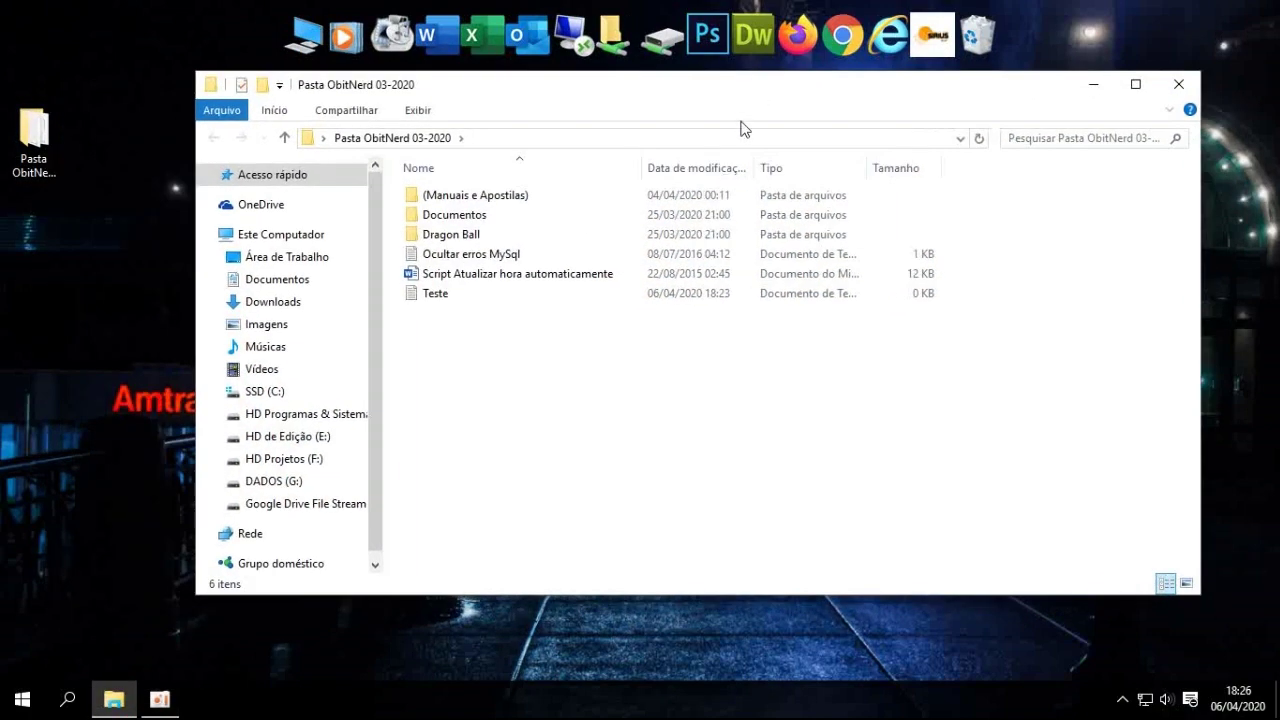
left_click_drag(620, 86, 586, 106)
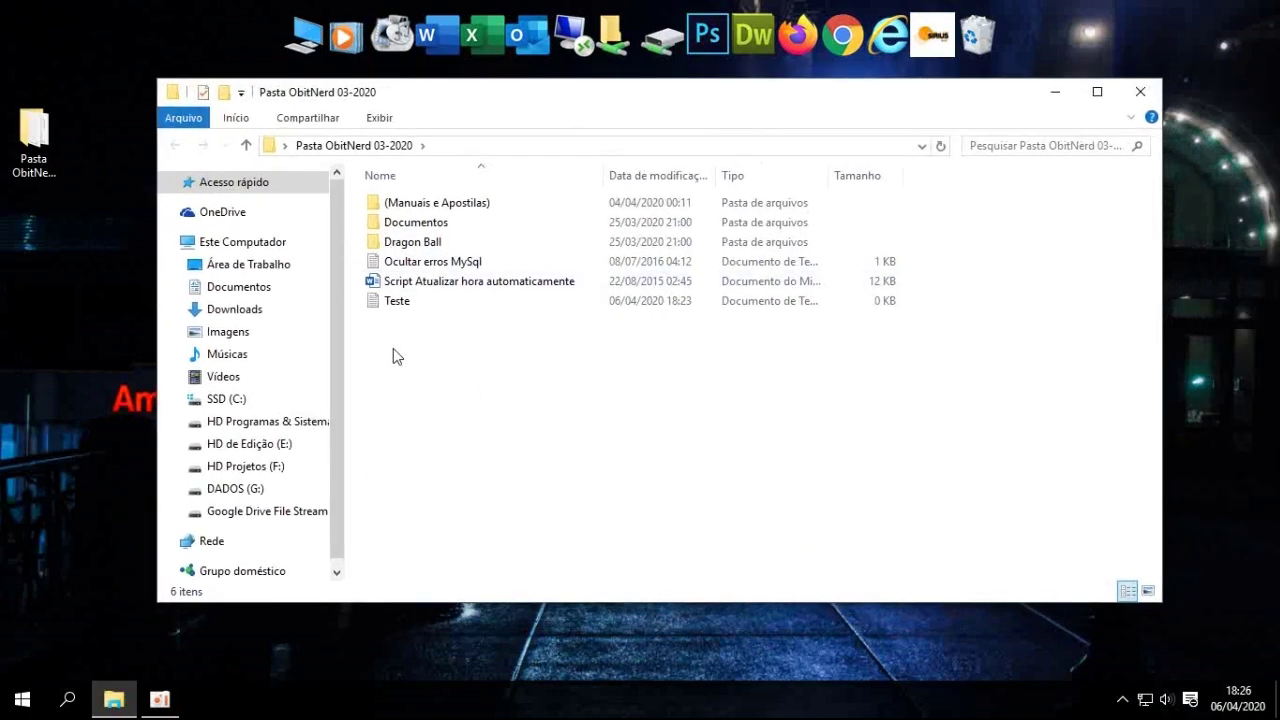
left_click(1140, 92)
- Show the previous versions of Pasta ObitNerd 03-2020, select today's version, and briefly check the current folder's contents
right_click(24, 146)
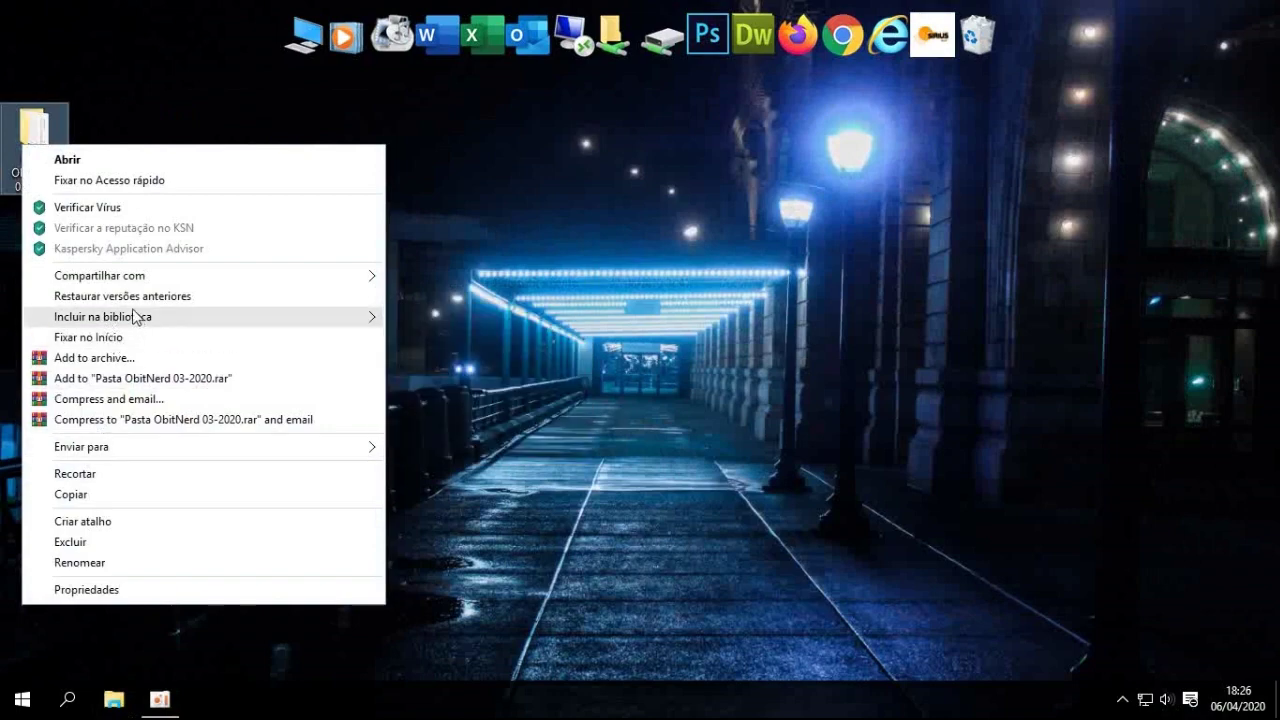
left_click(130, 298)
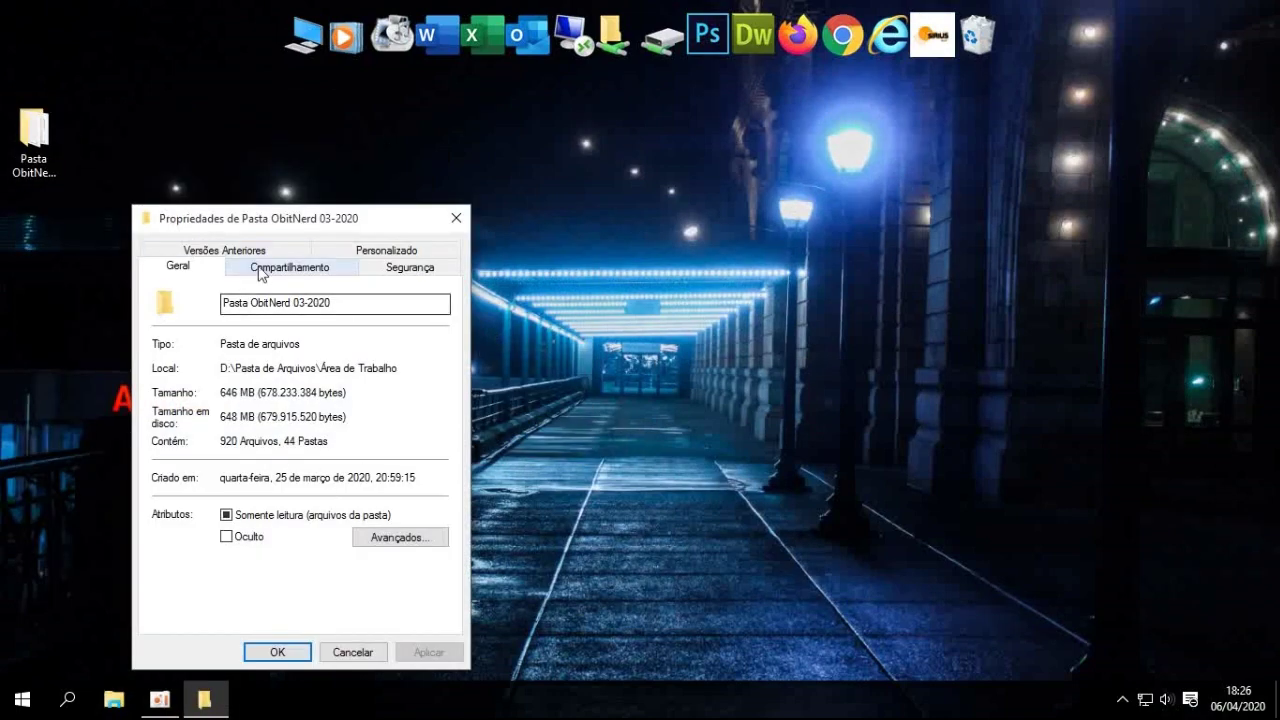
left_click(248, 252)
left_click(277, 440)
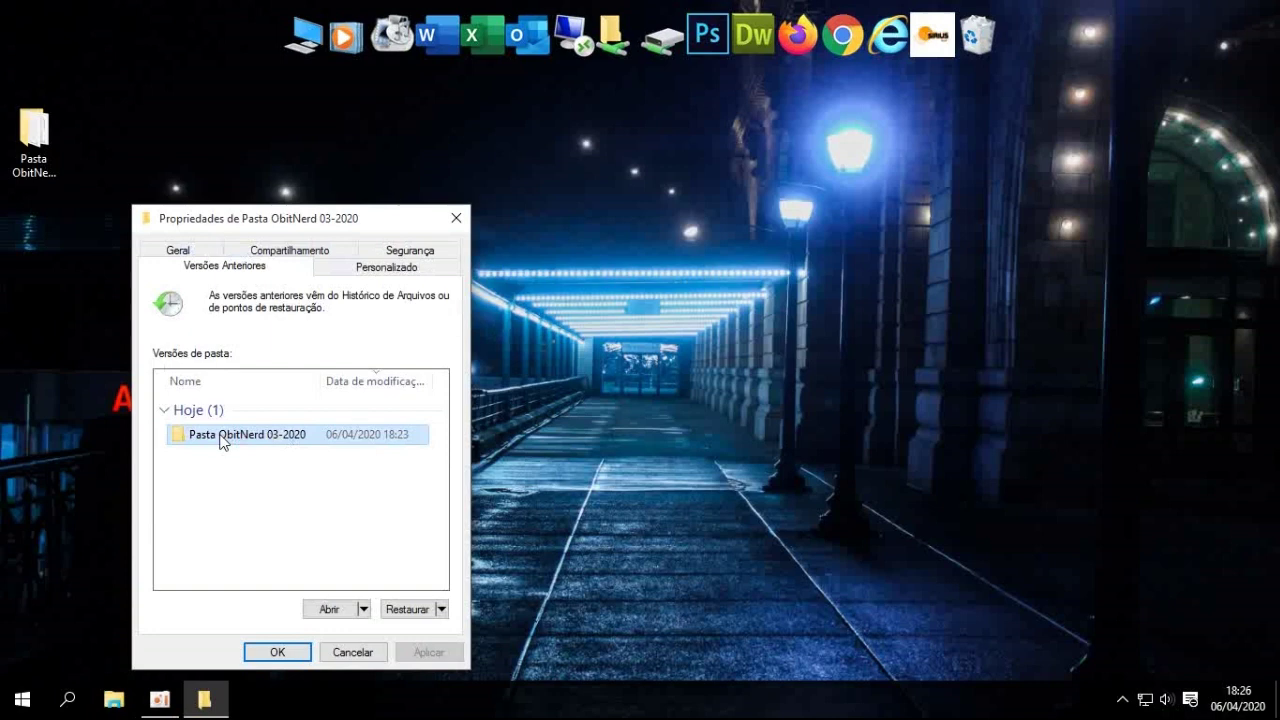
left_click_drag(222, 442, 301, 436)
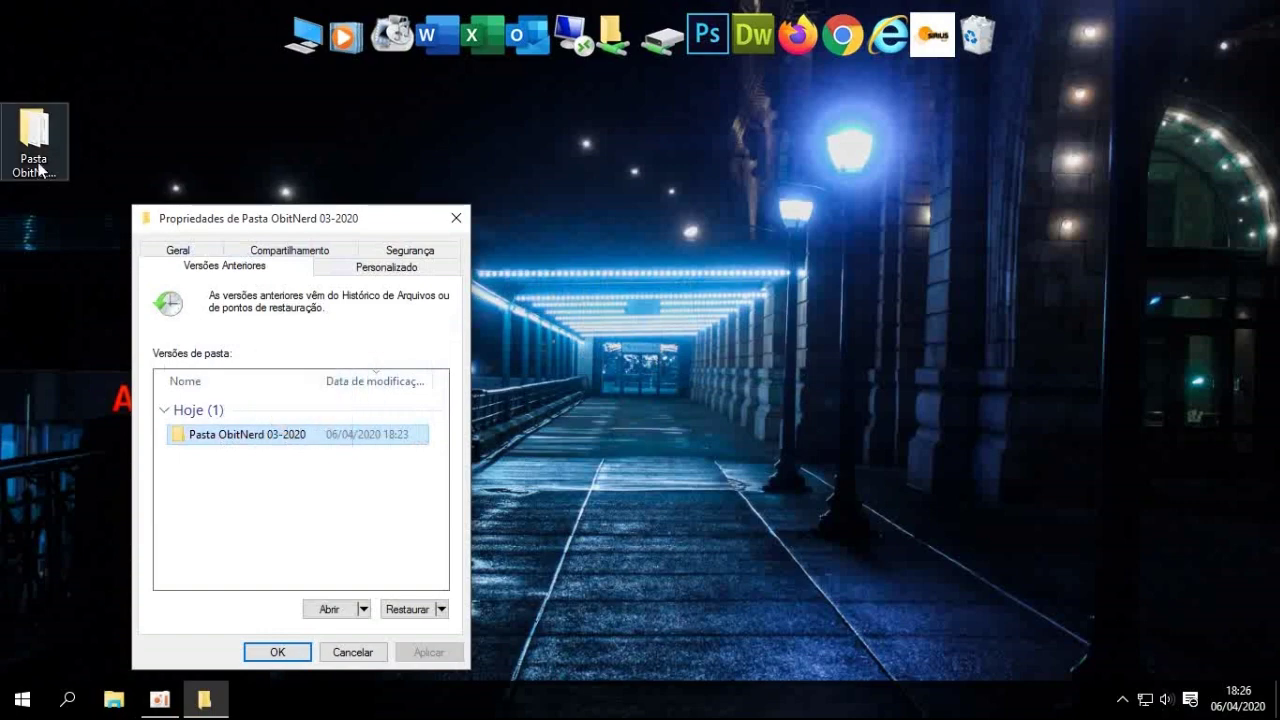
double_click(37, 170)
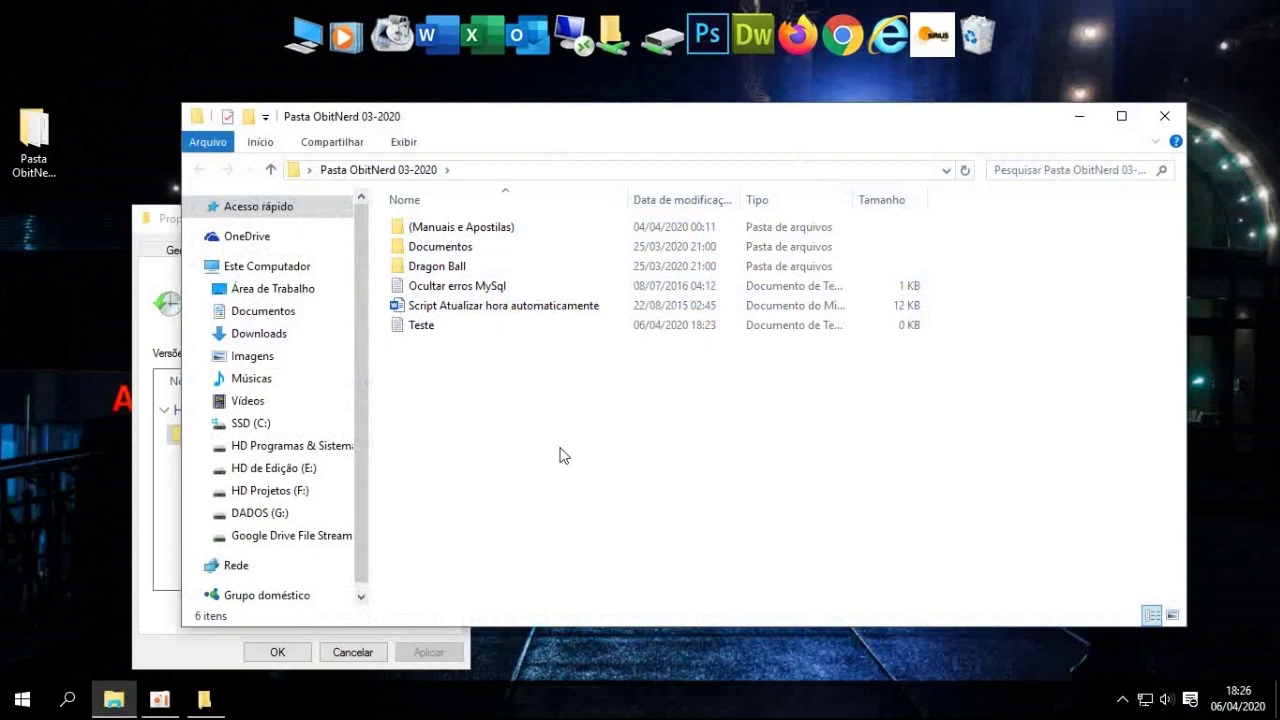
left_click(1164, 116)
- Copy Servidor NO-IP from the folder's 06/04/2020 18:23 previous version to the desktop, and close the version and properties windows
double_click(262, 445)
left_click_drag(652, 145, 847, 121)
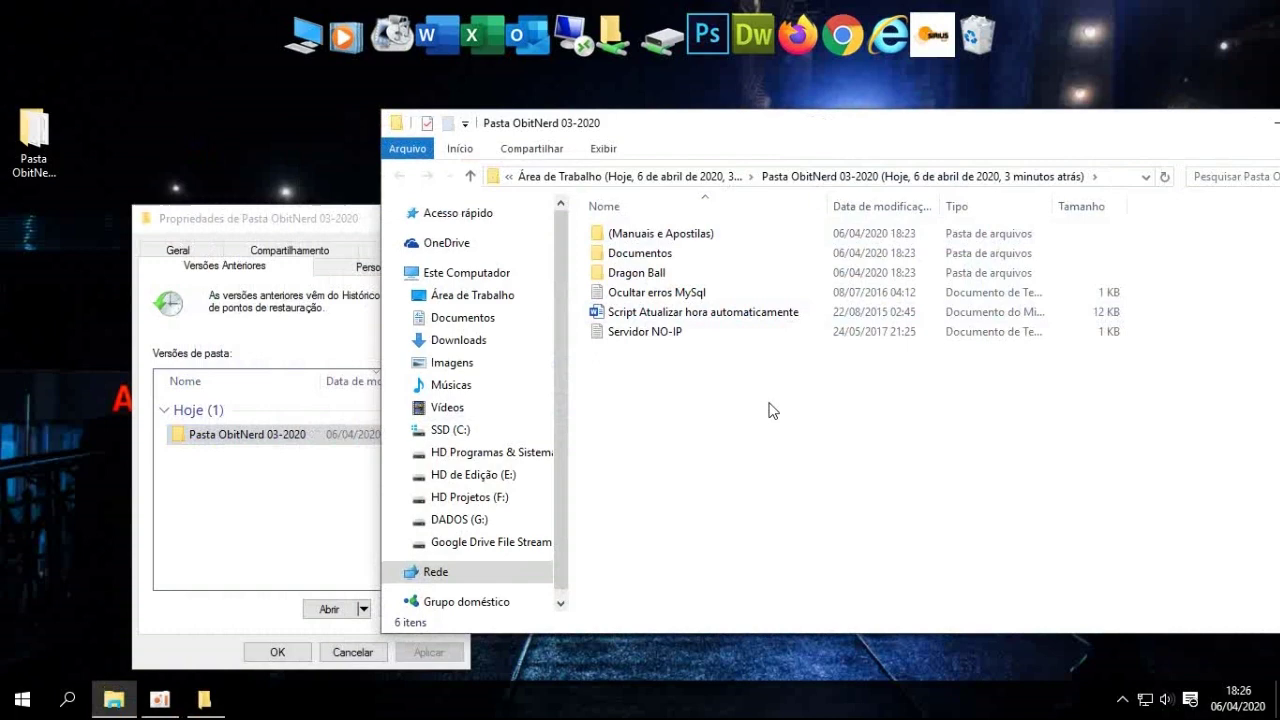
left_click_drag(663, 338, 70, 370)
left_click(668, 366)
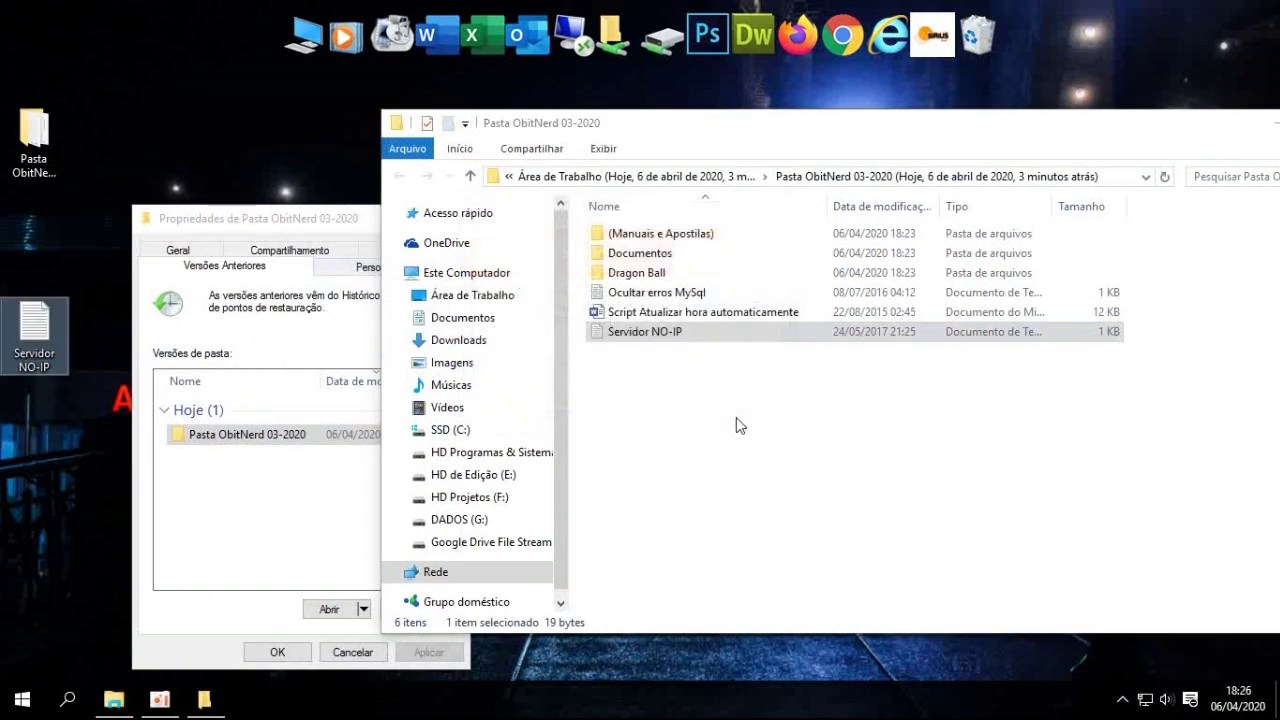
left_click_drag(1149, 130, 876, 140)
left_click(1081, 135)
left_click(372, 650)
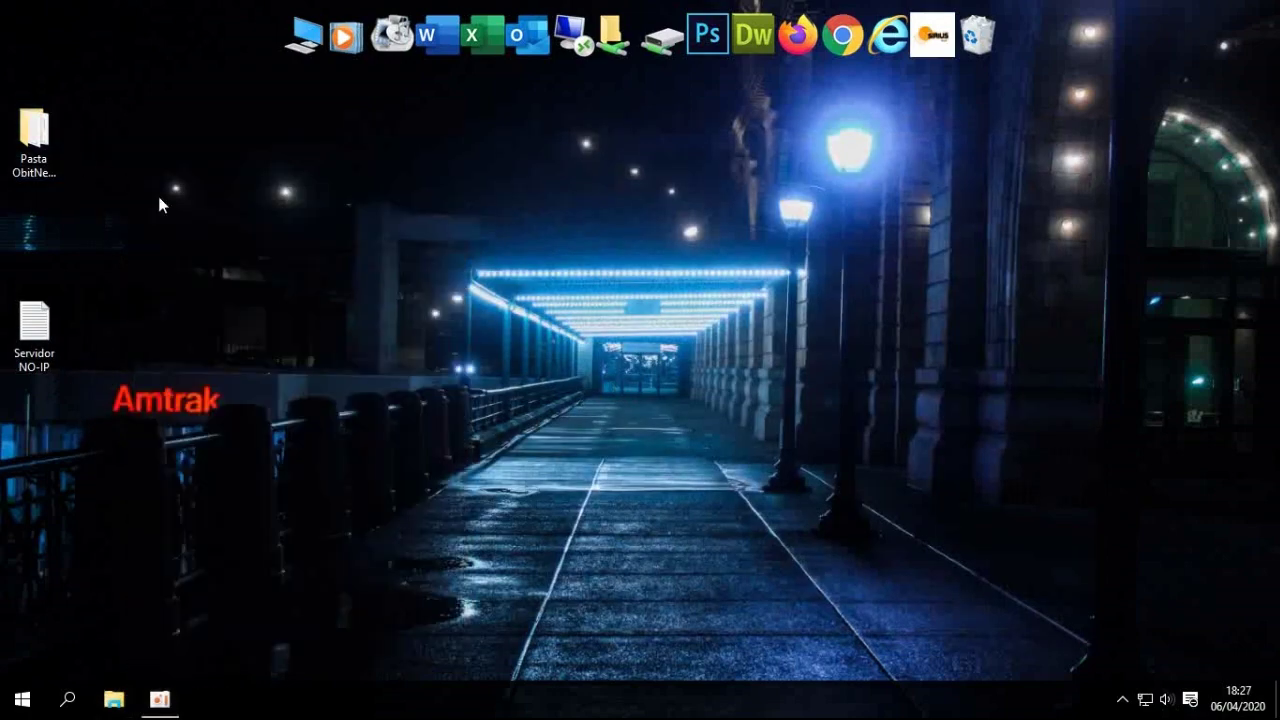
- Move the recovered Servidor NO-IP file from the desktop into Pasta ObitNerd 03-2020 and close the folder
double_click(55, 165)
left_click_drag(34, 325, 455, 552)
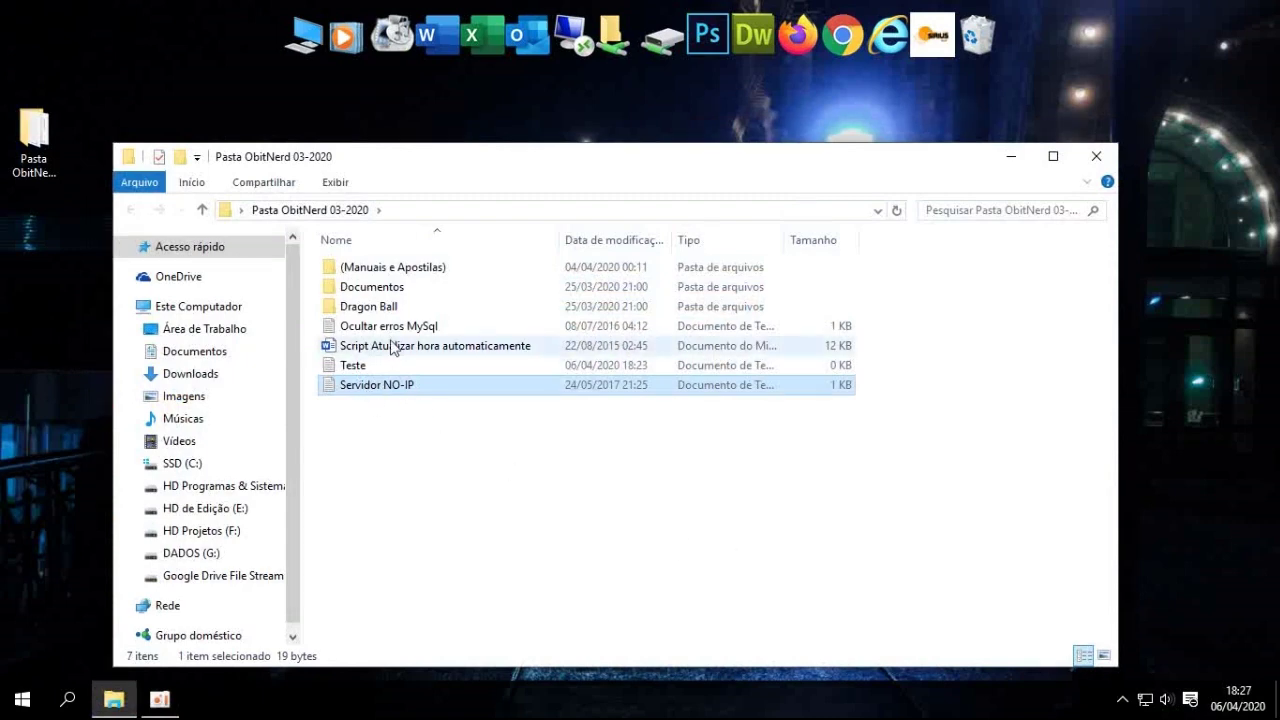
left_click_drag(826, 170, 827, 135)
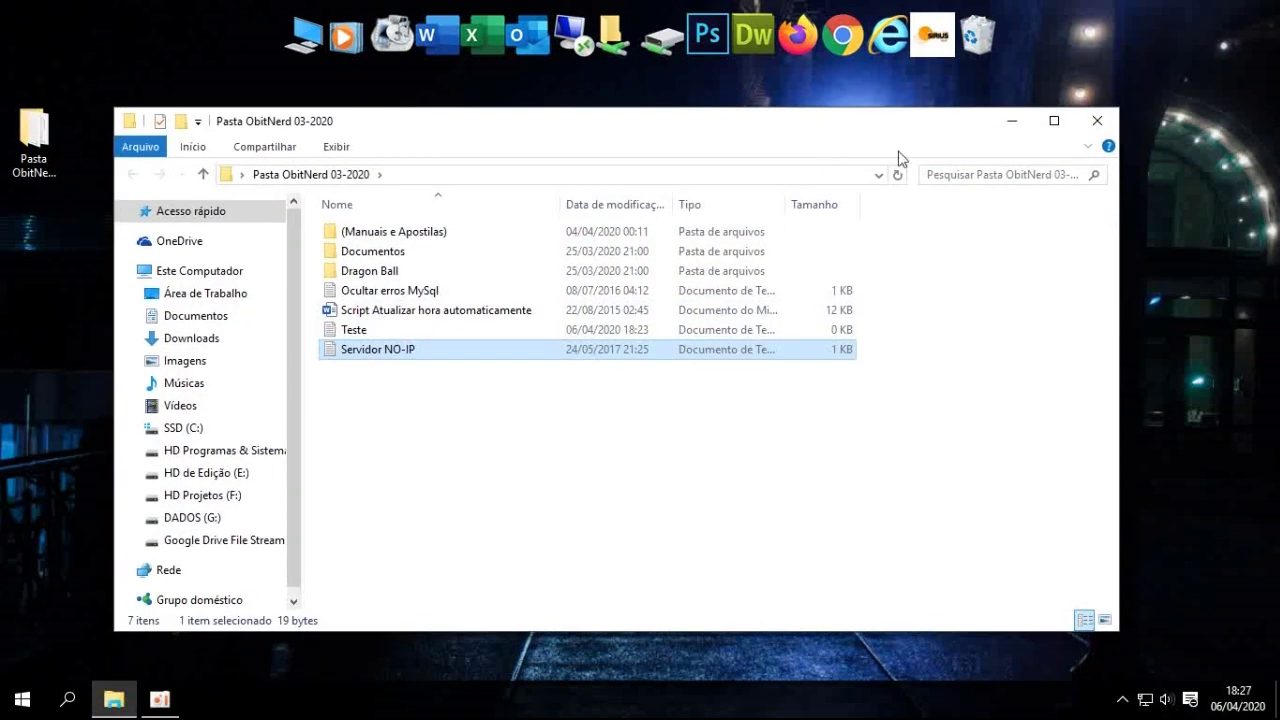
left_click(1098, 121)
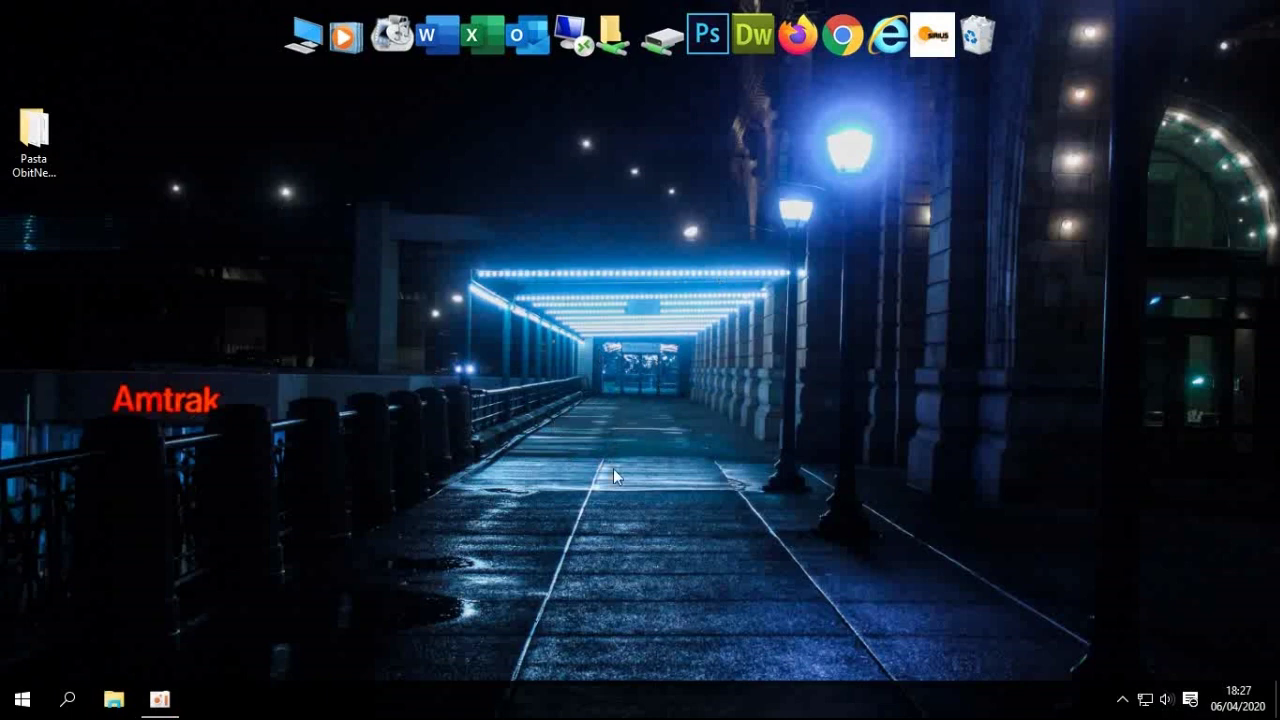
right_click(38, 135)
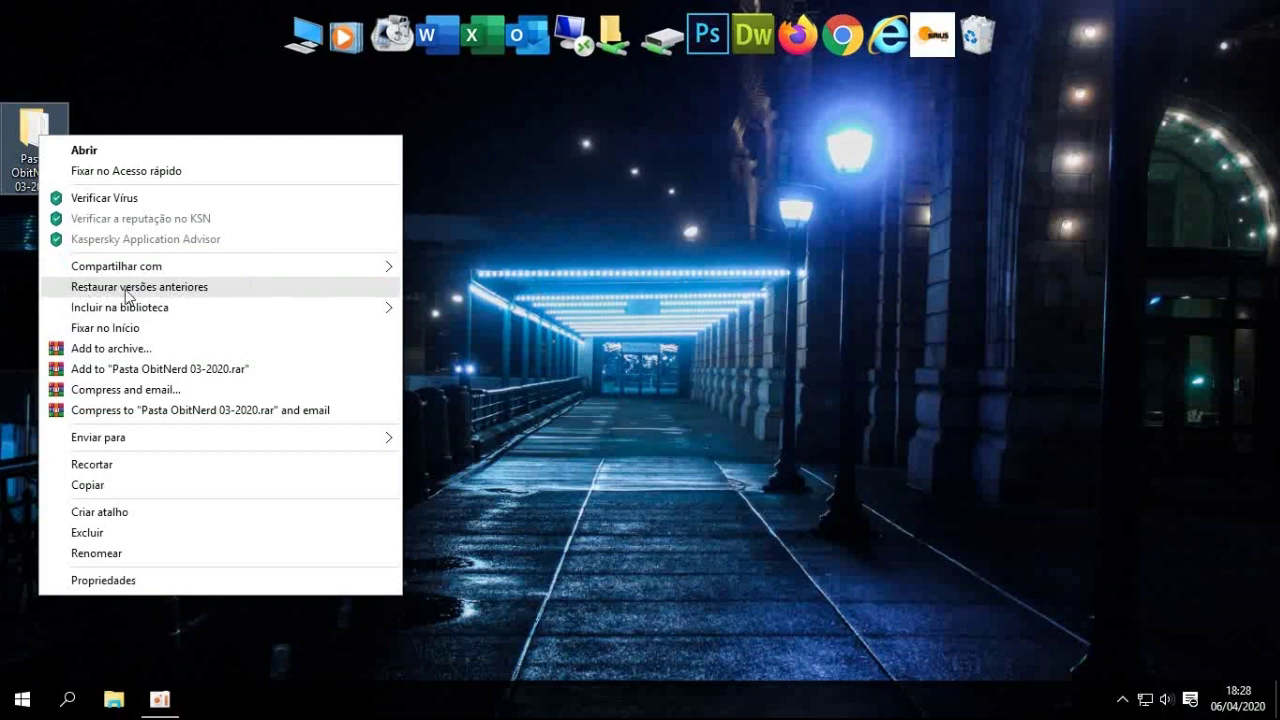
left_click(603, 332)
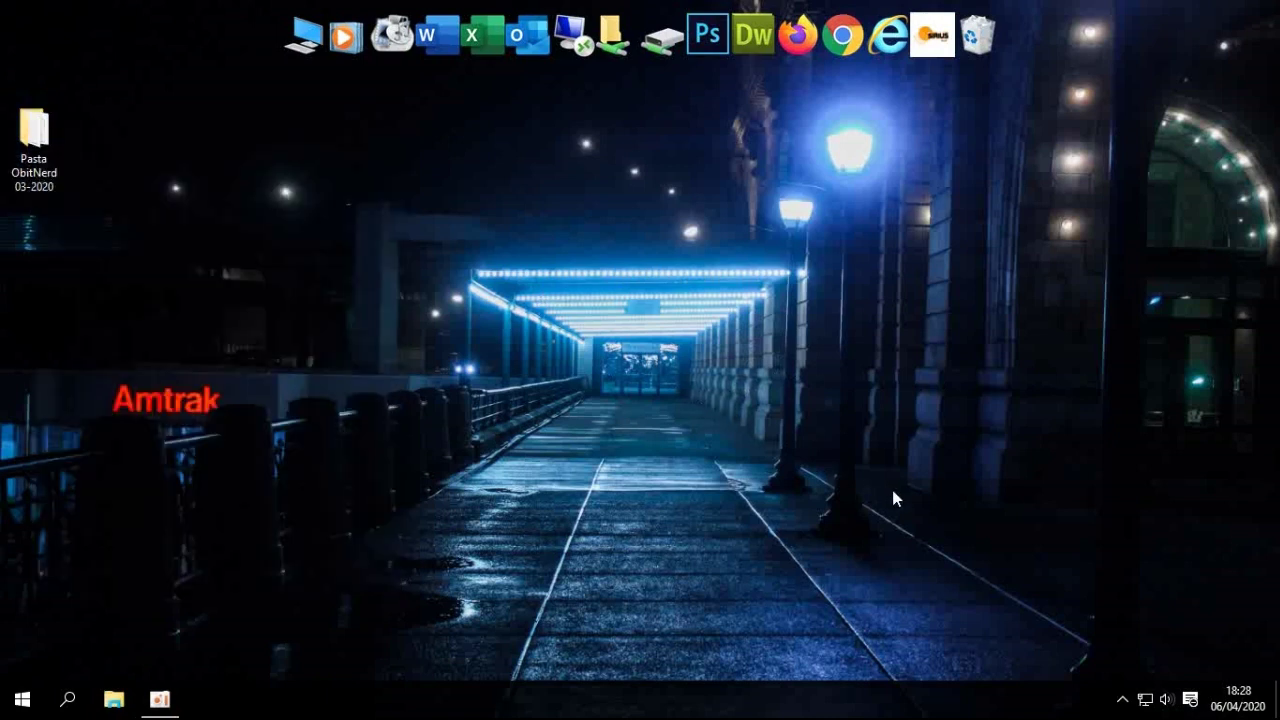